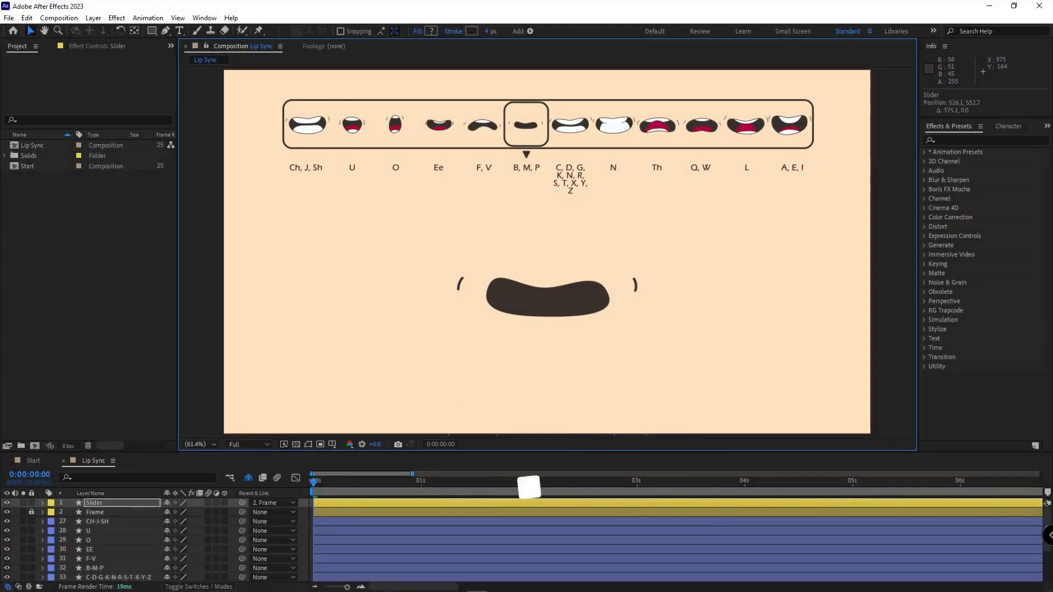
Drag the Slider across the frame bar to preview the mouth poses, then deselect it
{"action": "left_click_drag", "start_coordinate": [526, 125], "coordinate": [401, 140]}
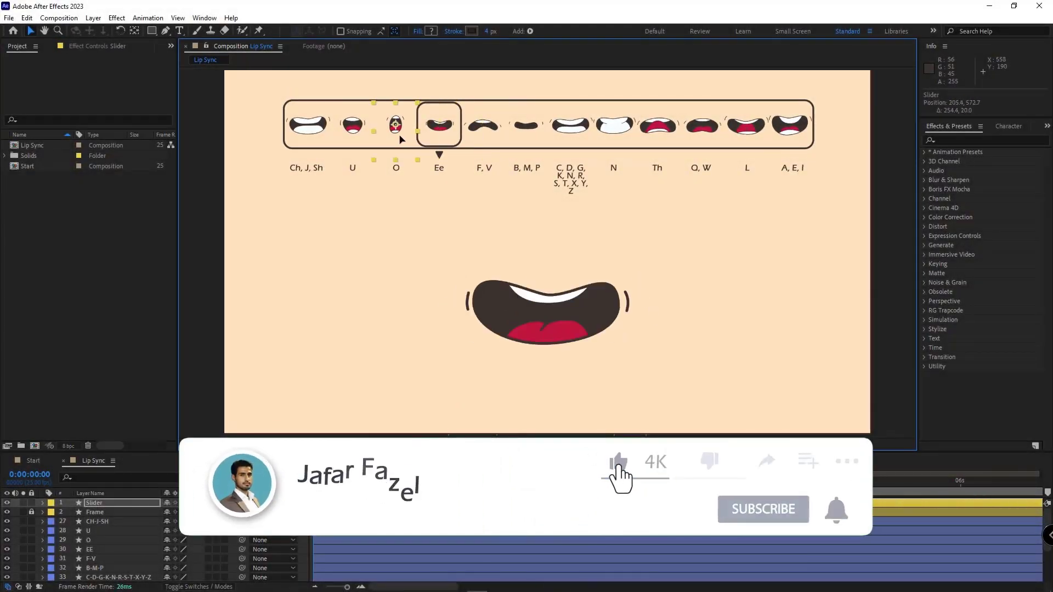
{"action": "left_click", "coordinate": [209, 214]}
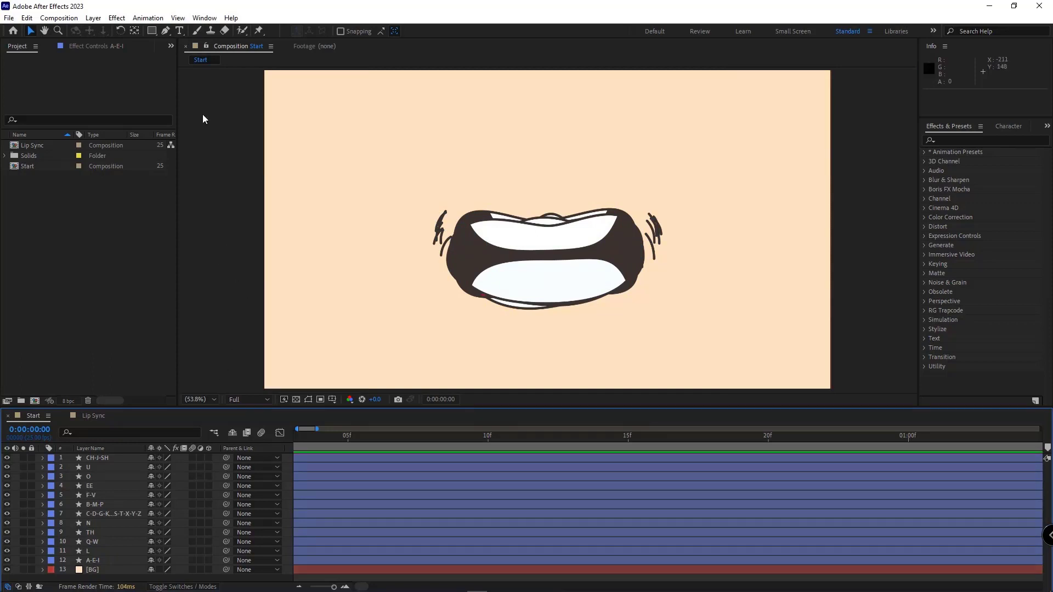
Create a full-composition rectangle shape and delete its fill, leaving only the outline
{"action": "left_click_drag", "start_coordinate": [154, 37], "coordinate": [193, 31]}
{"action": "double_click", "coordinate": [150, 32]}
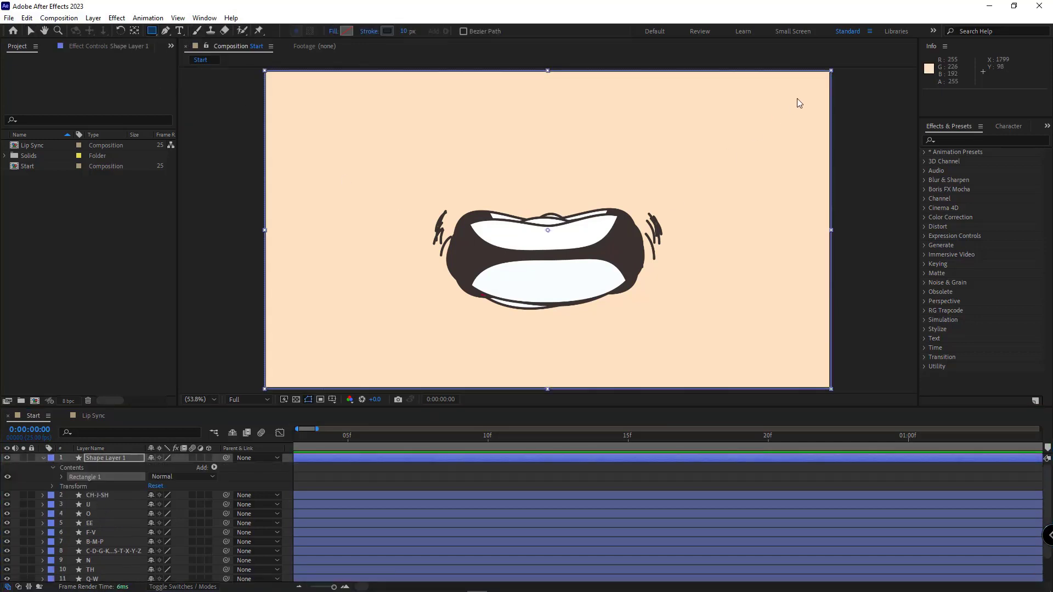
{"action": "key", "text": "v"}
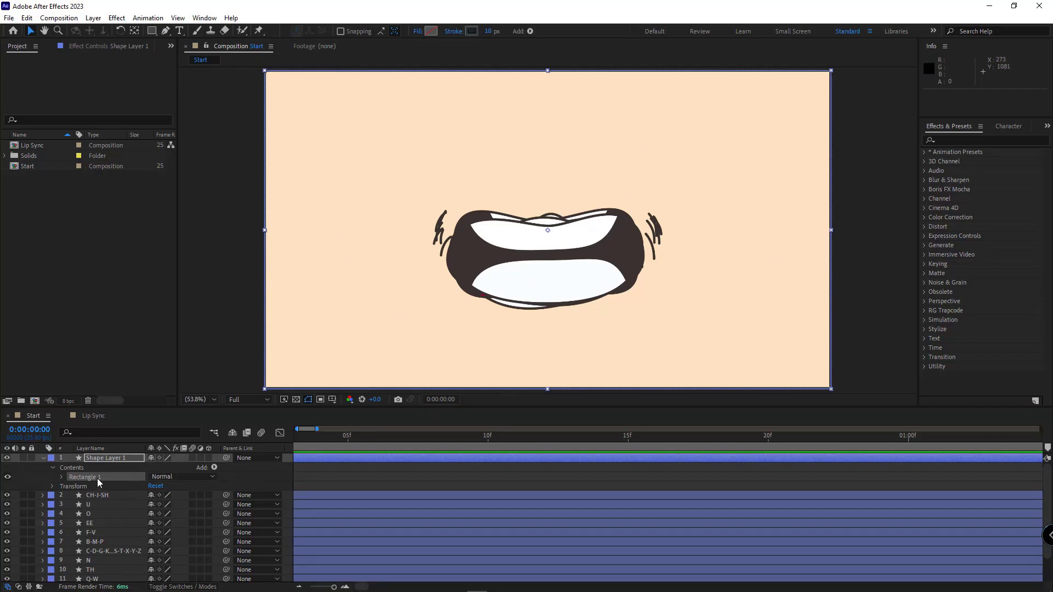
{"action": "left_click", "coordinate": [62, 478]}
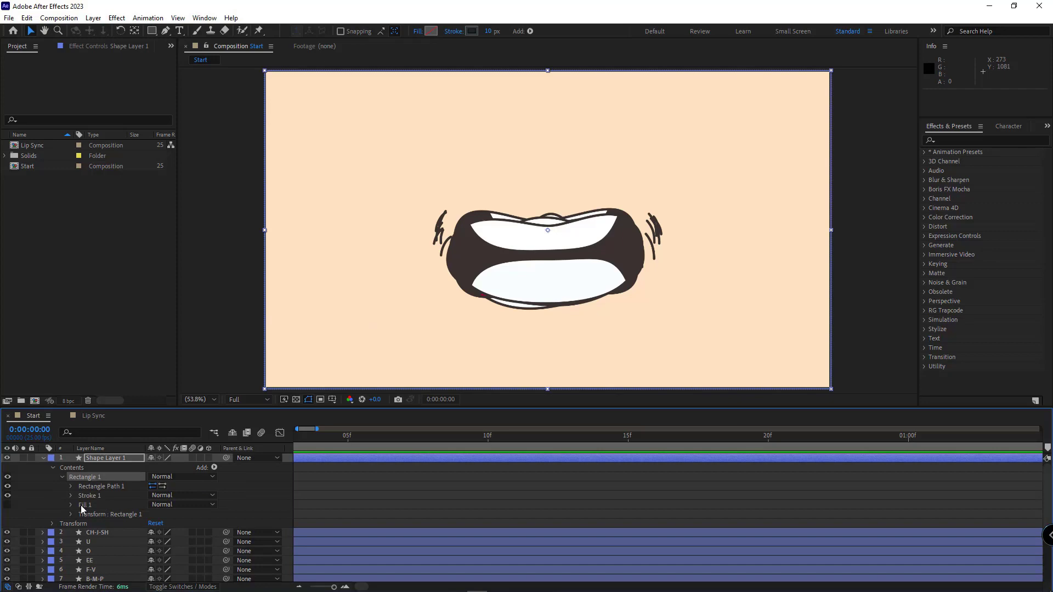
{"action": "left_click", "coordinate": [82, 504]}
{"action": "key", "text": "Delete"}
Set the rectangle to roundness 20 and size 1200×100, and move it near the top
{"action": "left_click", "coordinate": [70, 486]}
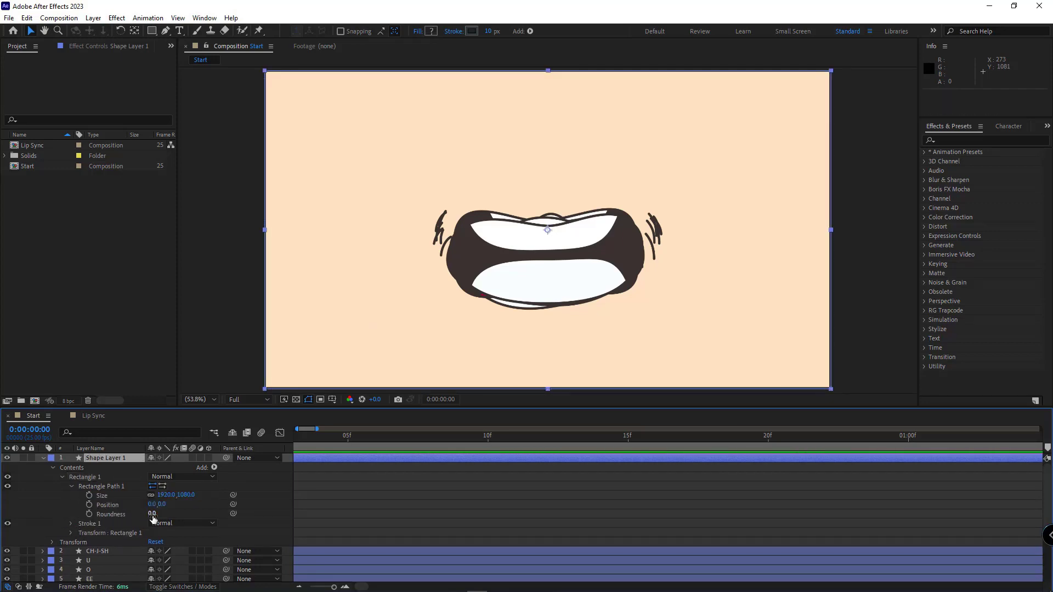
{"action": "type", "text": "20"}
{"action": "key", "text": "Return"}
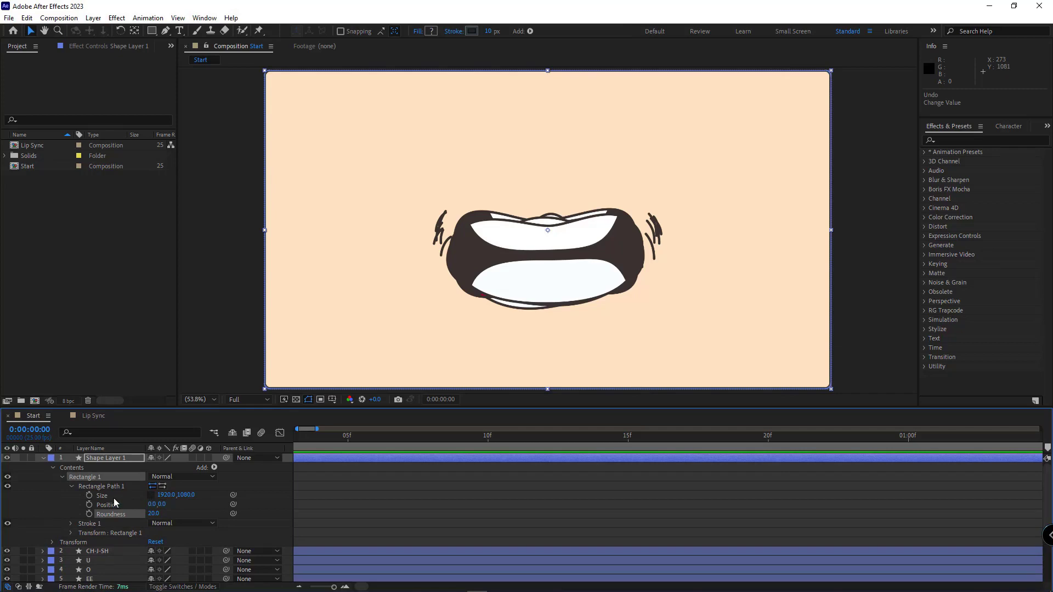
{"action": "key", "text": "F2"}
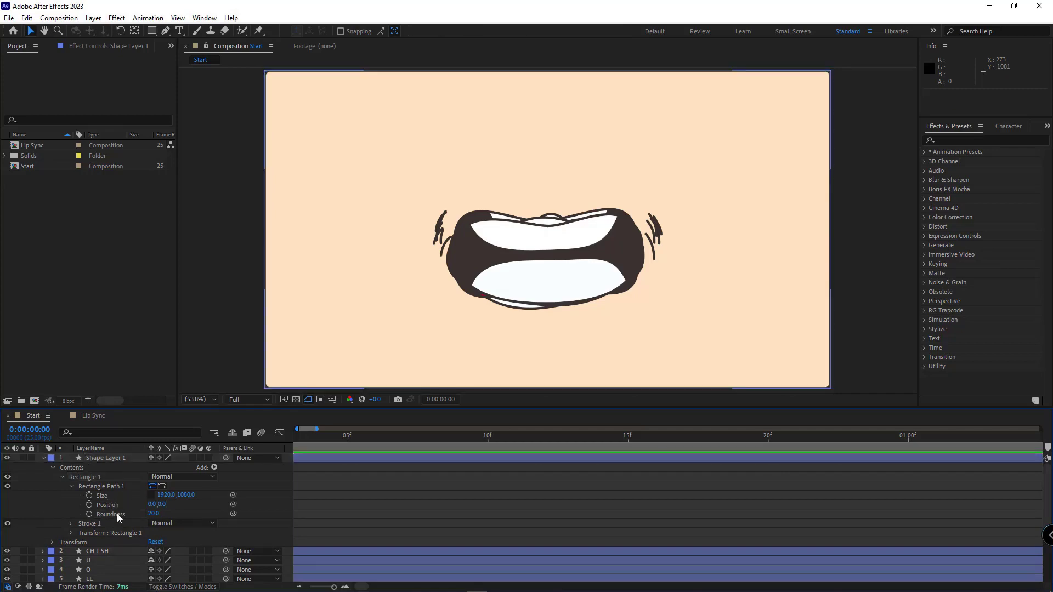
{"action": "scroll", "coordinate": [117, 517], "scroll_direction": "down", "scroll_amount": 3}
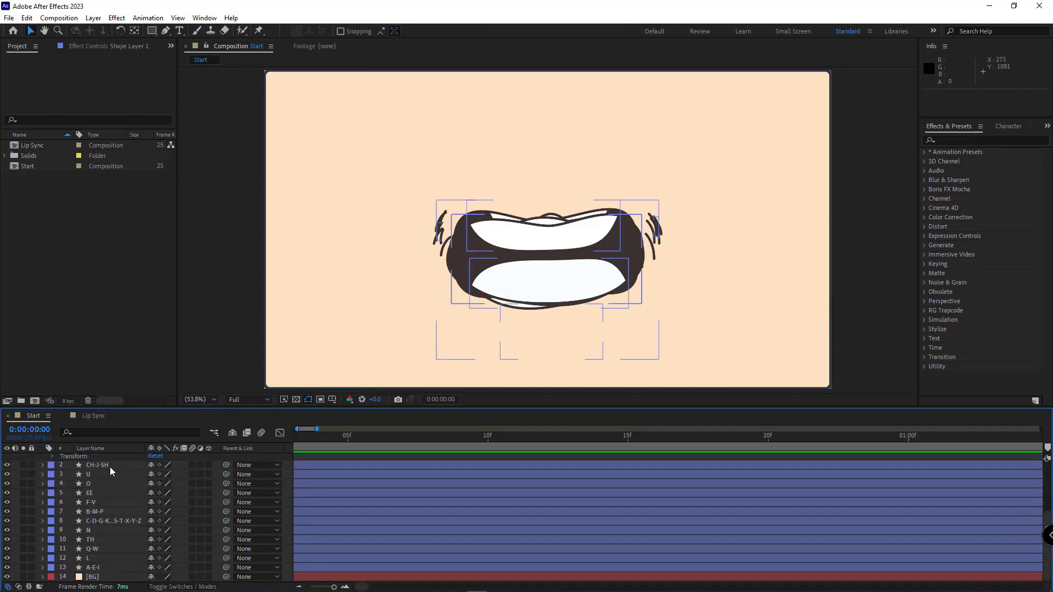
{"action": "scroll", "coordinate": [111, 471], "scroll_direction": "up", "scroll_amount": 3}
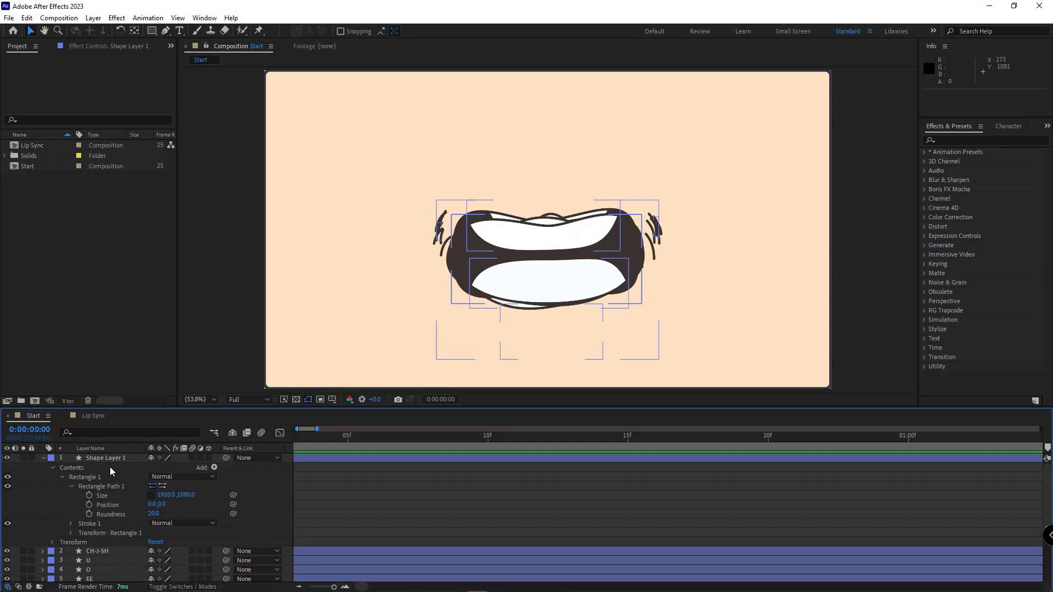
{"action": "left_click", "coordinate": [162, 505]}
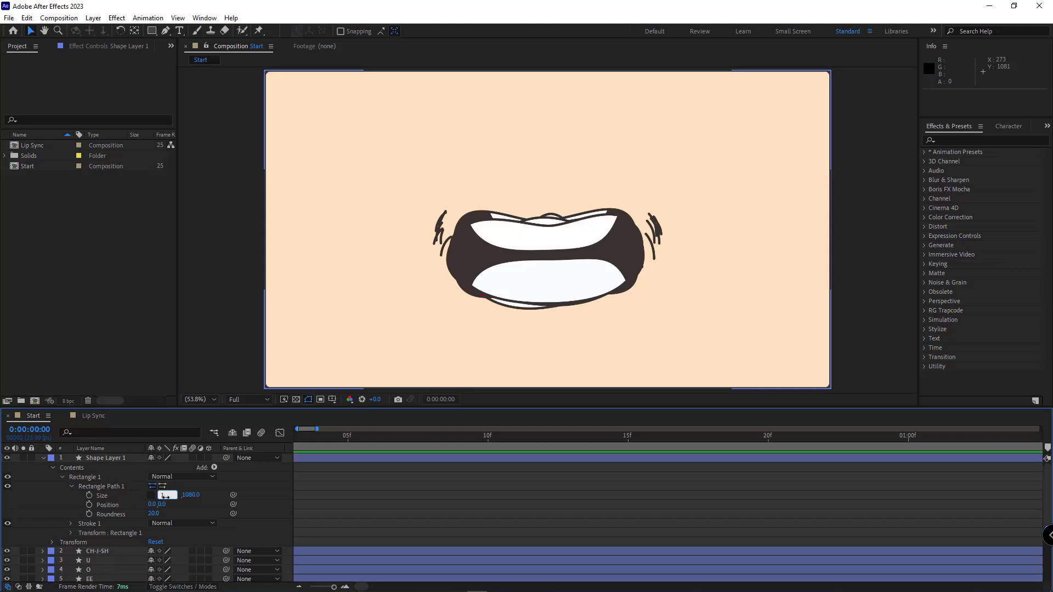
{"action": "type", "text": "200"}
{"action": "key", "text": "Return"}
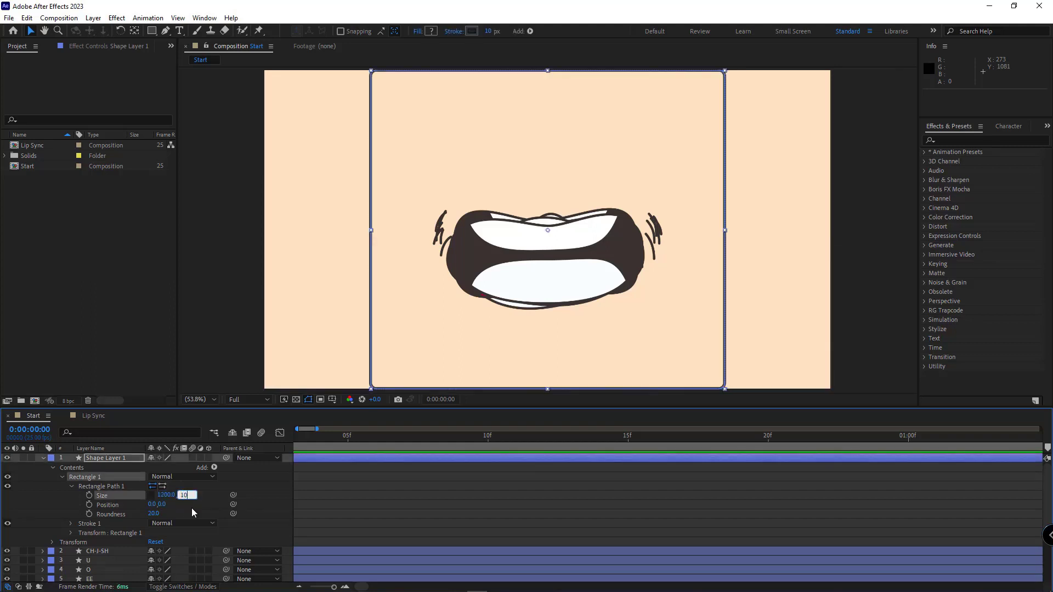
{"action": "type", "text": "0"}
{"action": "key", "text": "Return"}
{"action": "left_click_drag", "start_coordinate": [576, 202], "coordinate": [568, 121]}
Rename the rectangle shape layer to Frame
{"action": "left_click", "coordinate": [140, 485]}
{"action": "left_click", "coordinate": [98, 458]}
{"action": "key", "text": "Return"}
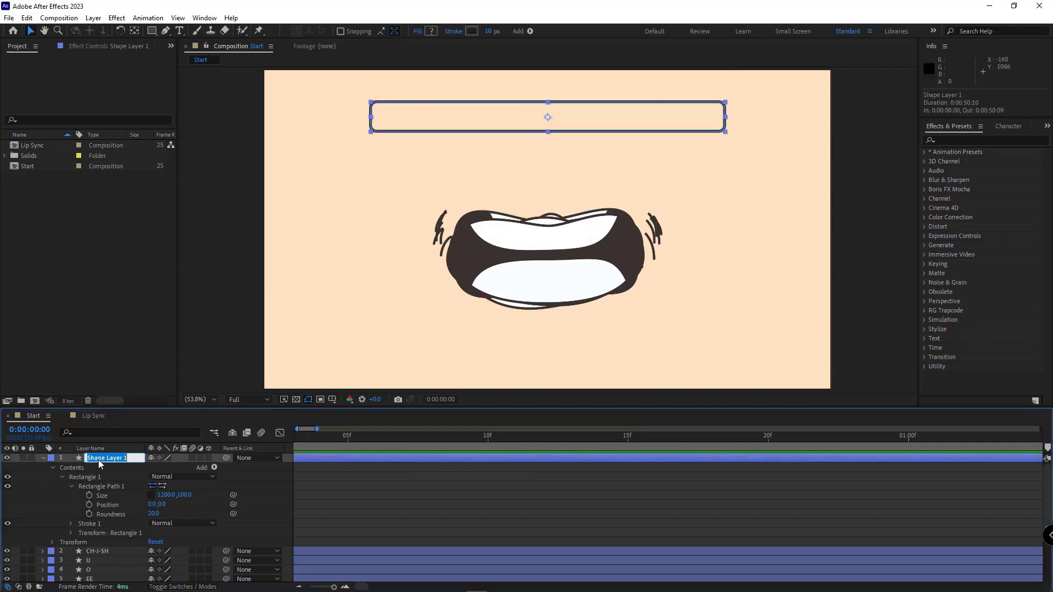
{"action": "type", "text": "Frame"}
{"action": "key", "text": "Return"}
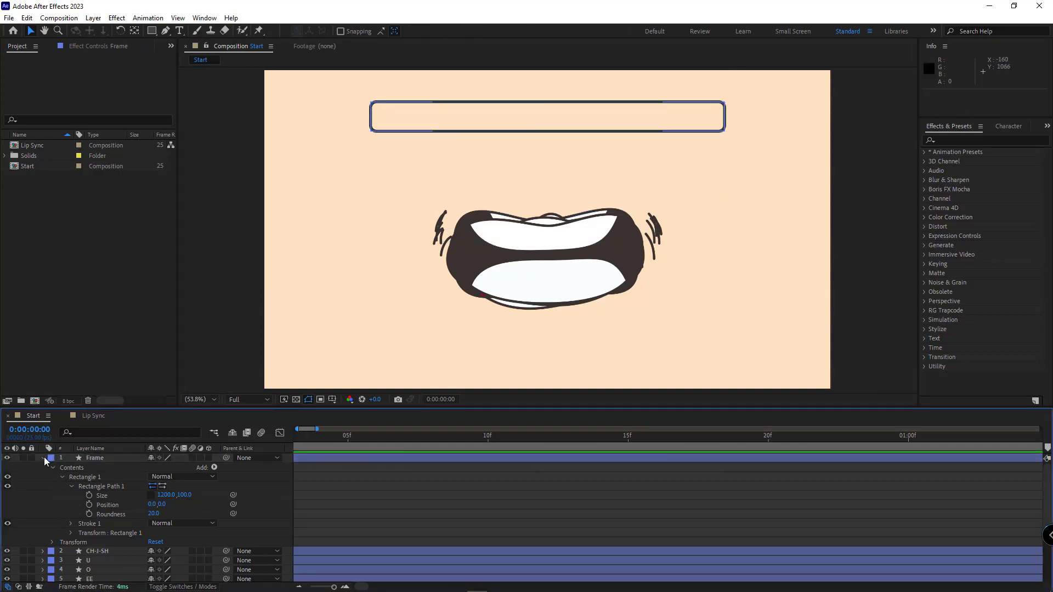
{"action": "left_click", "coordinate": [44, 458]}
Duplicate the Frame layer and name the copy Slider
{"action": "left_click", "coordinate": [98, 457]}
{"action": "key", "text": "ctrl+d"}
{"action": "key", "text": "Return"}
{"action": "type", "text": "Slider"}
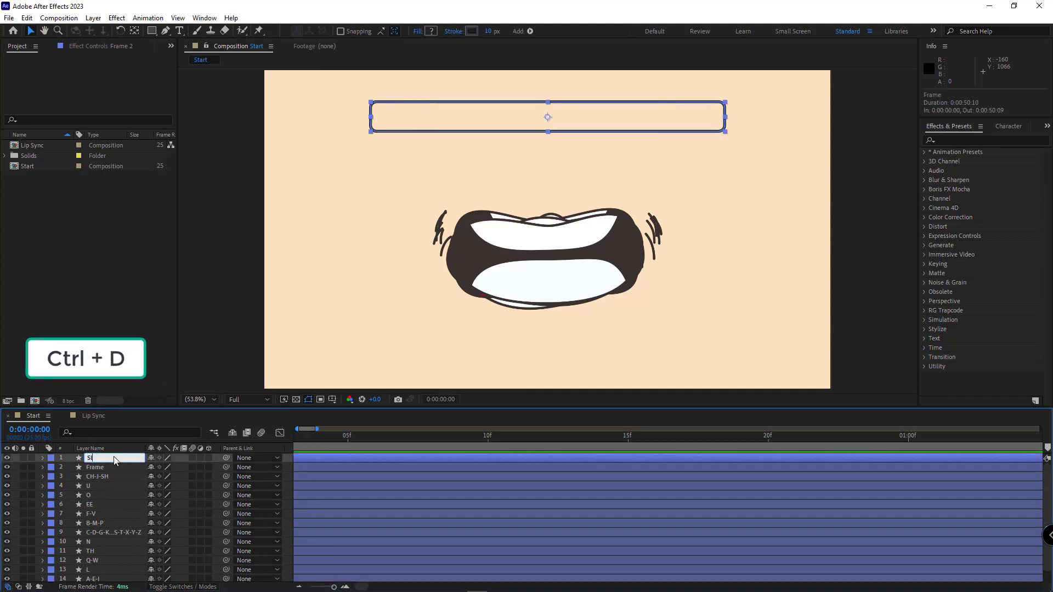
{"action": "key", "text": "Return"}
Make the Slider rectangle 100 wide, viewing the composition at 100%
{"action": "left_click", "coordinate": [44, 458]}
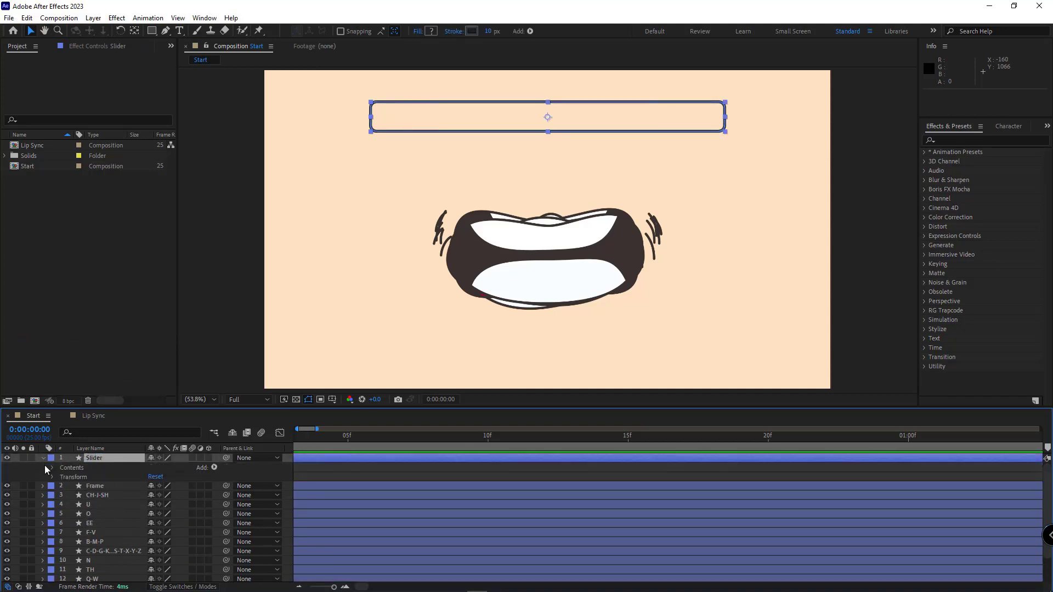
{"action": "left_click", "coordinate": [60, 478]}
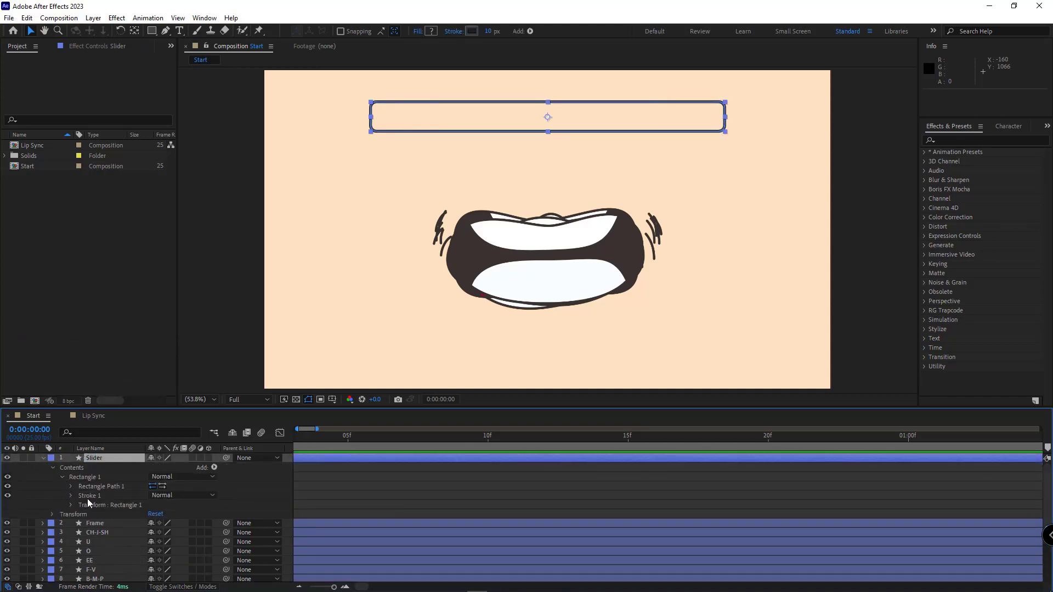
{"action": "left_click", "coordinate": [70, 486]}
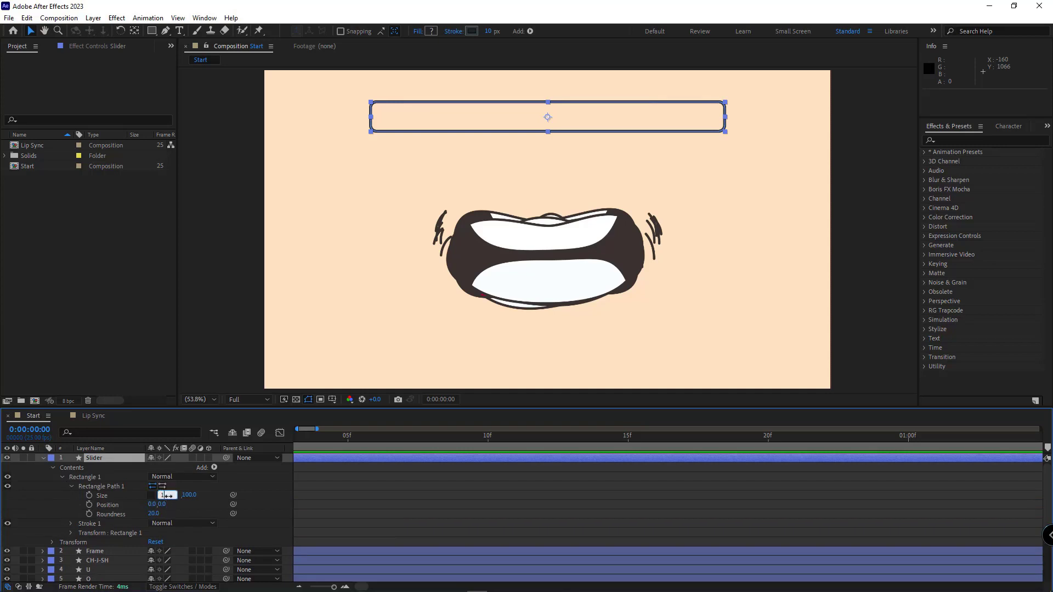
{"action": "key", "text": "Return"}
{"action": "key", "text": "slash"}
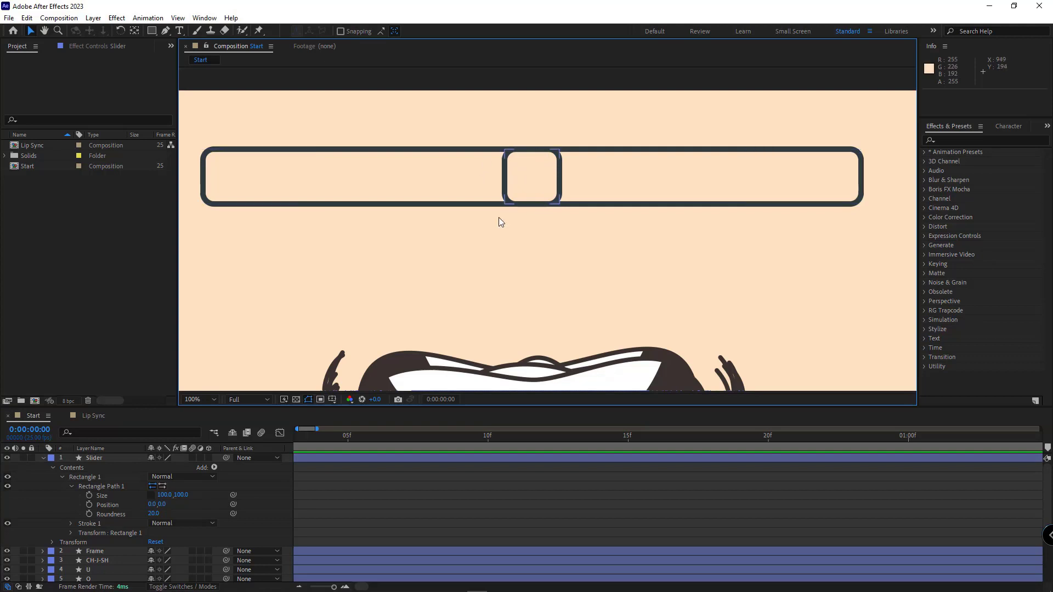
{"action": "left_click", "coordinate": [47, 458]}
Enlarge the Frame rectangle to 1210 by 110
{"action": "left_click", "coordinate": [45, 467]}
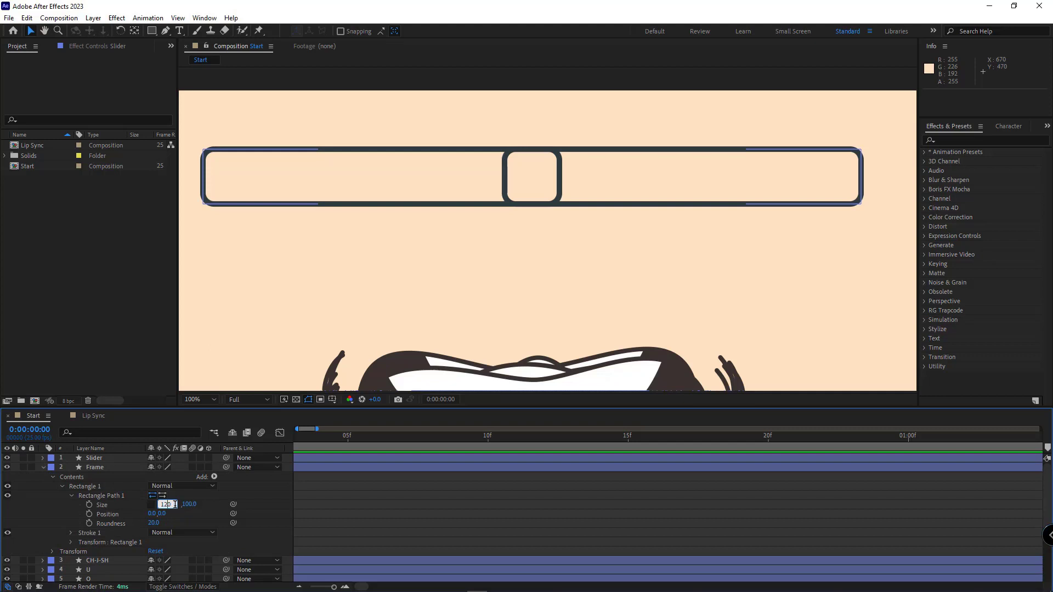
{"action": "key", "text": "Tab"}
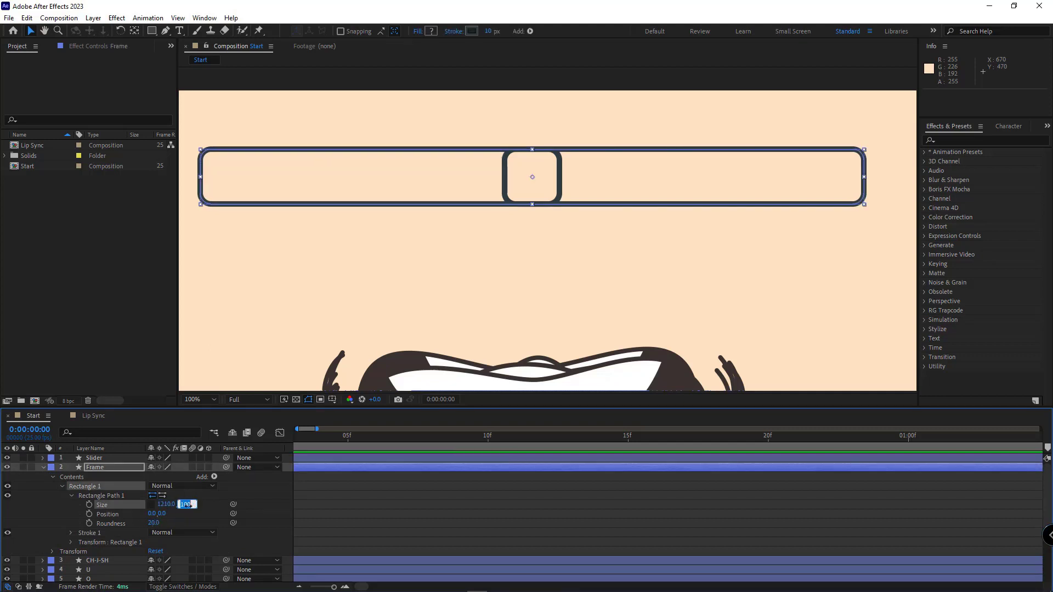
{"action": "type", "text": "110"}
{"action": "key", "text": "Return"}
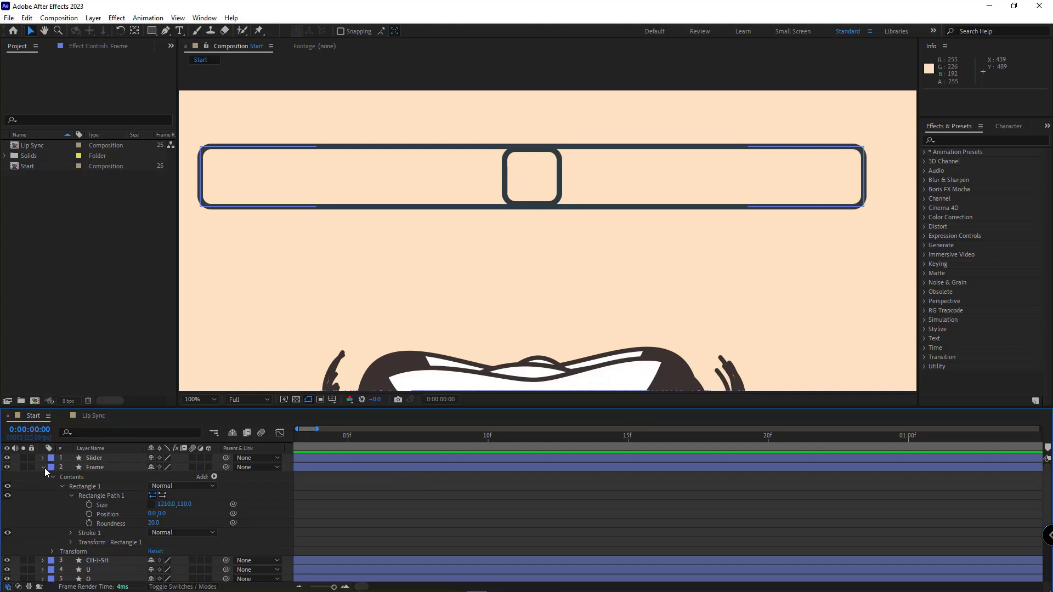
{"action": "left_click", "coordinate": [44, 468]}
Set the stroke width of both Slider and Frame to 5 px
{"action": "left_click", "coordinate": [95, 458], "text": "shift"}
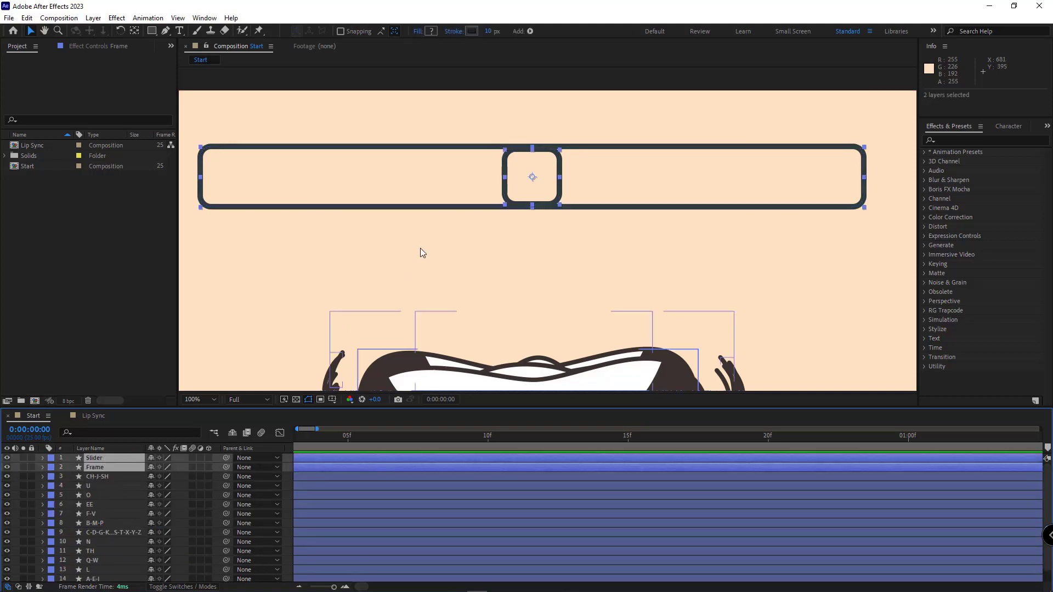
{"action": "left_click", "coordinate": [489, 33]}
{"action": "type", "text": "5"}
{"action": "key", "text": "Return"}
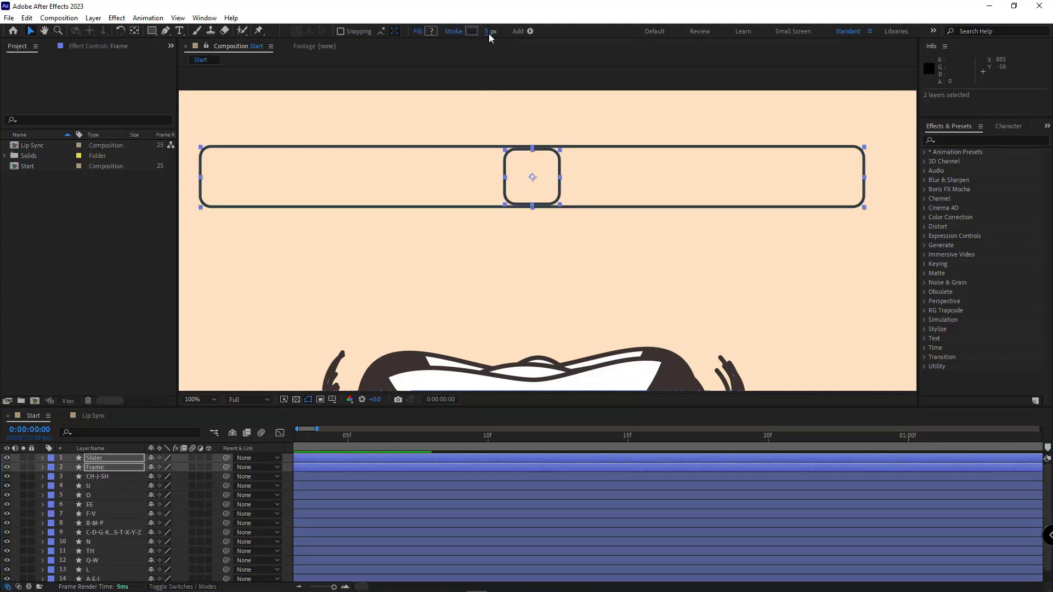
{"action": "left_click", "coordinate": [528, 178]}
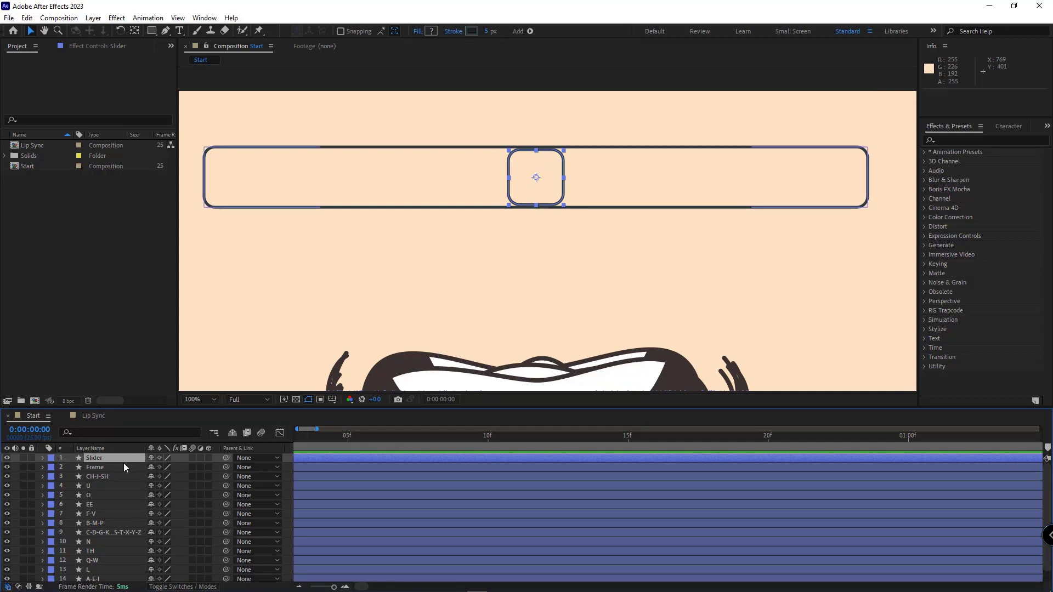
Parent Slider to Frame and set the Frame rectangle path position to 550
{"action": "key", "text": "p"}
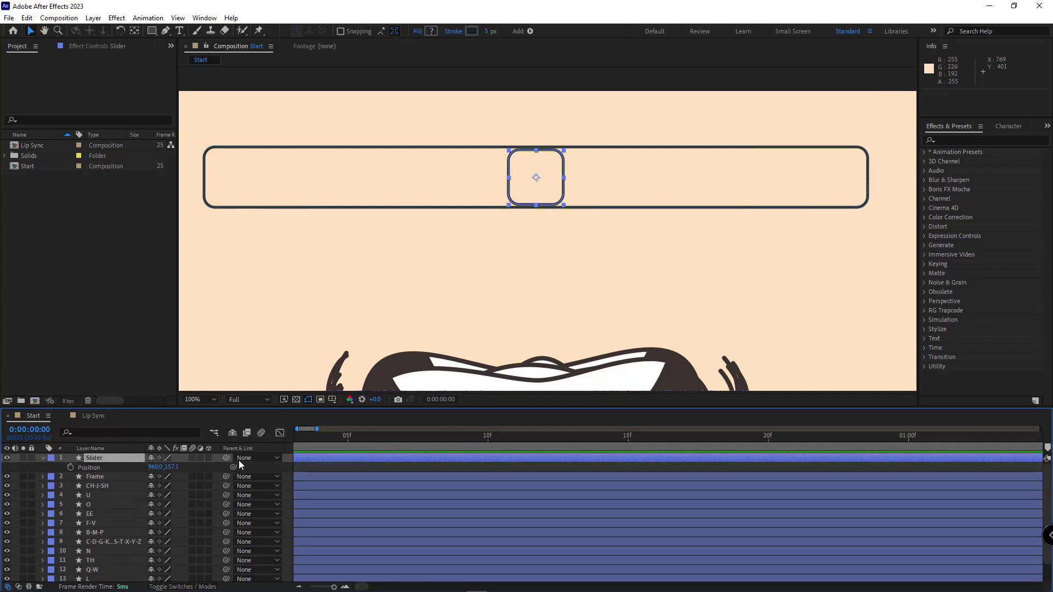
{"action": "left_click_drag", "start_coordinate": [226, 457], "coordinate": [99, 479]}
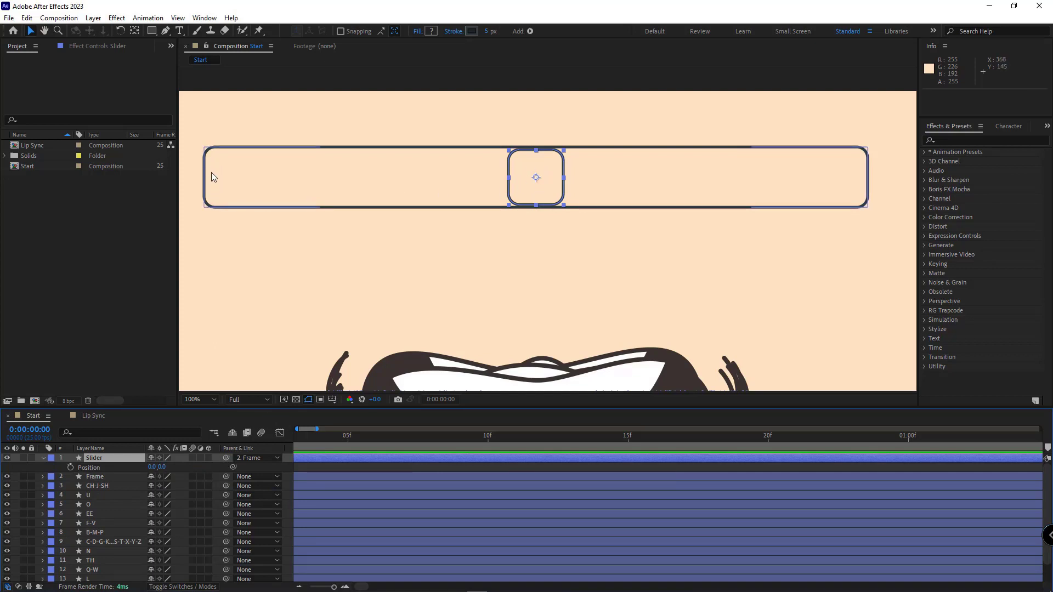
{"action": "left_click", "coordinate": [41, 477]}
{"action": "left_click_drag", "start_coordinate": [153, 523], "coordinate": [263, 515]}
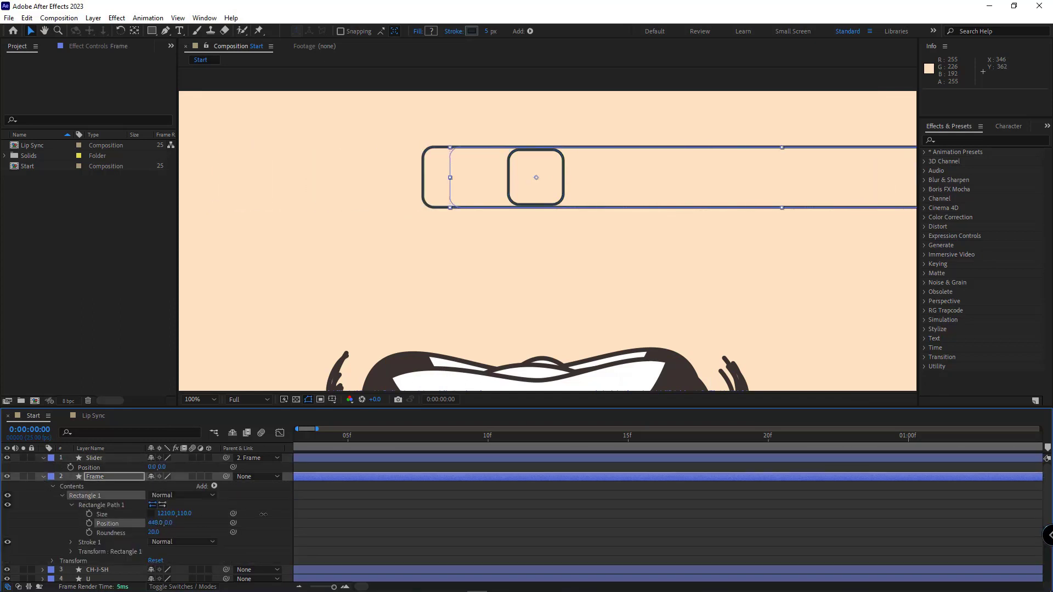
{"action": "left_click_drag", "start_coordinate": [263, 514], "coordinate": [294, 516]}
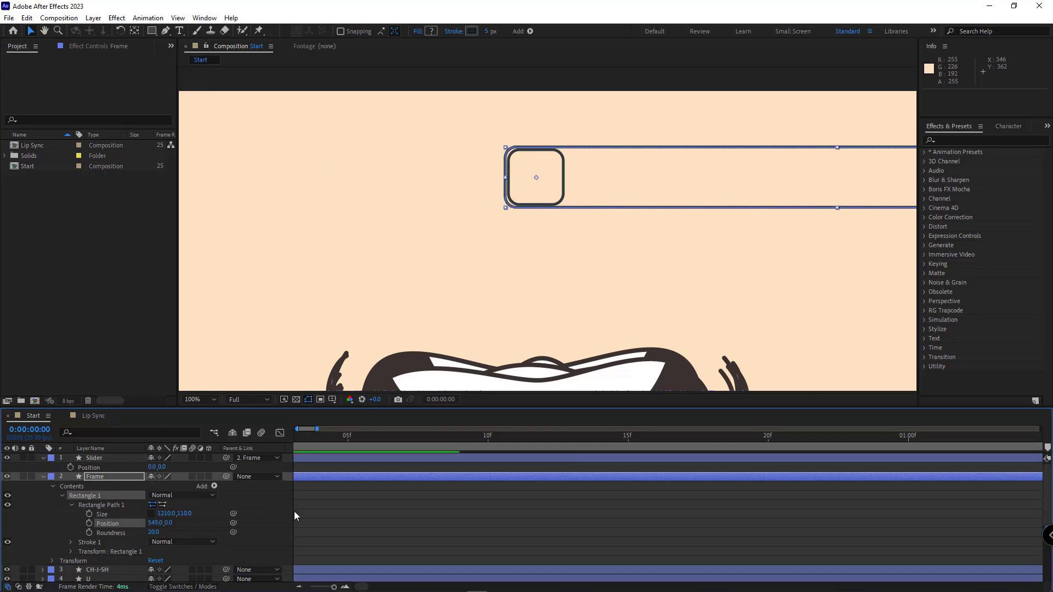
{"action": "left_click", "coordinate": [160, 524]}
{"action": "type", "text": "550"}
{"action": "key", "text": "Return"}
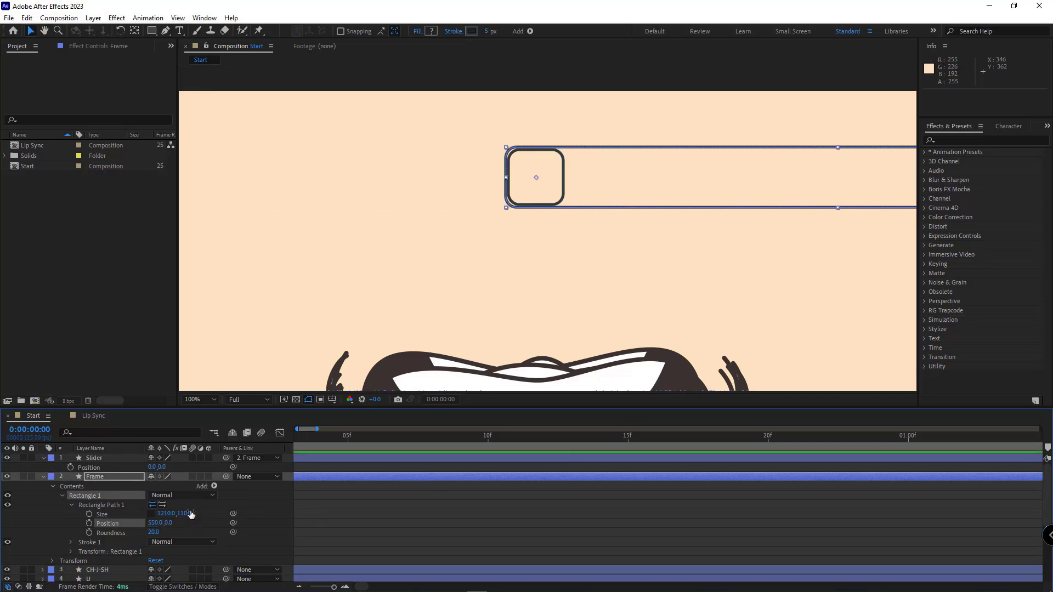
Give the Slider and Frame layers a red label
{"action": "left_click", "coordinate": [43, 476]}
{"action": "left_click", "coordinate": [43, 457]}
{"action": "left_click", "coordinate": [95, 458]}
{"action": "left_click", "coordinate": [75, 469], "text": "shift"}
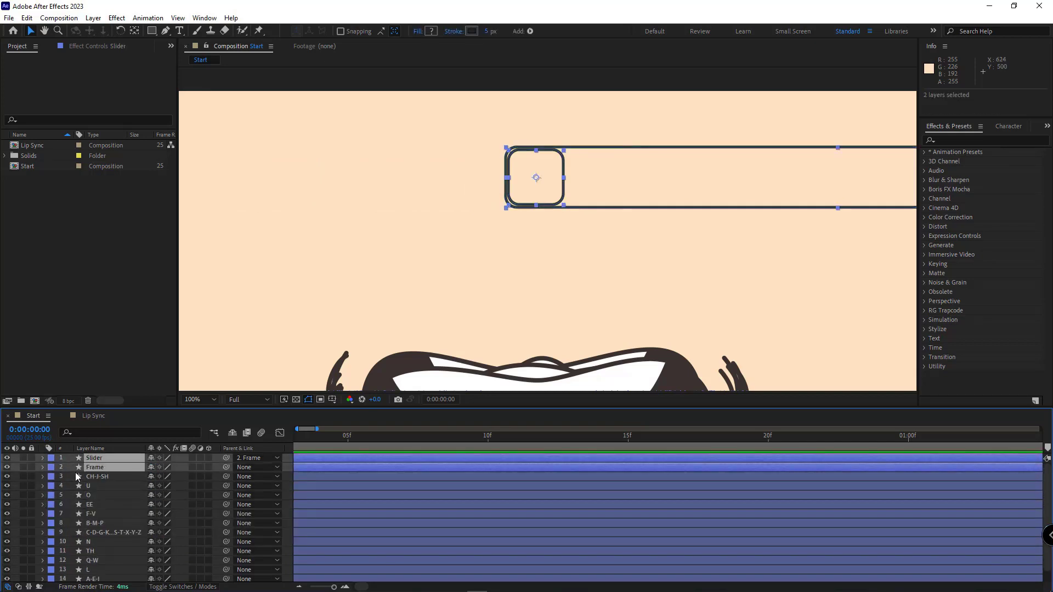
{"action": "left_click", "coordinate": [74, 268]}
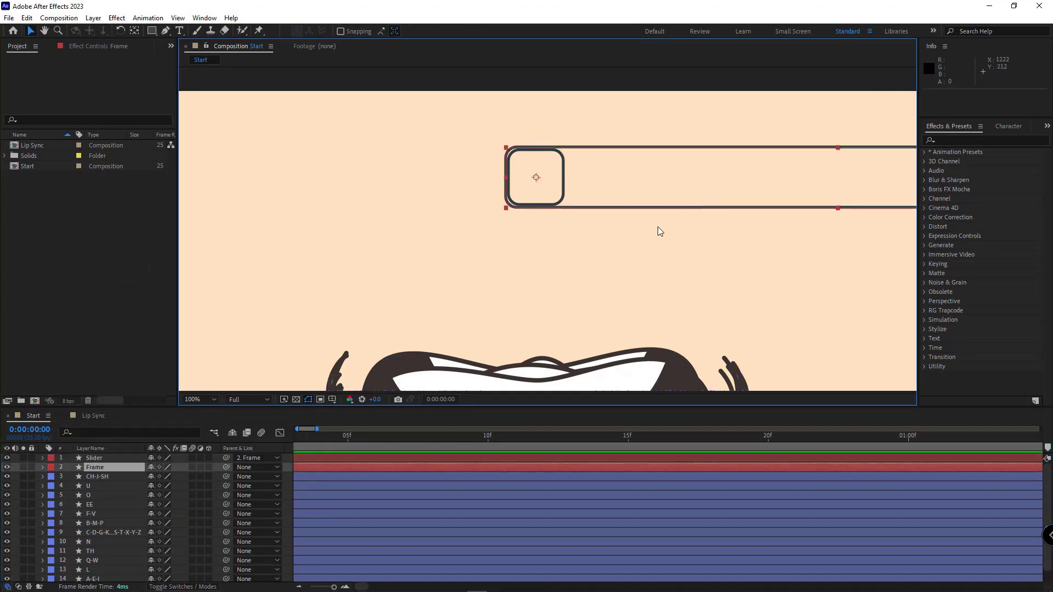
Centre the bar and slider horizontally using the title/action safe guides, then hide the guides
{"action": "key", "text": "comma"}
{"action": "left_click", "coordinate": [331, 398]}
{"action": "left_click", "coordinate": [377, 411]}
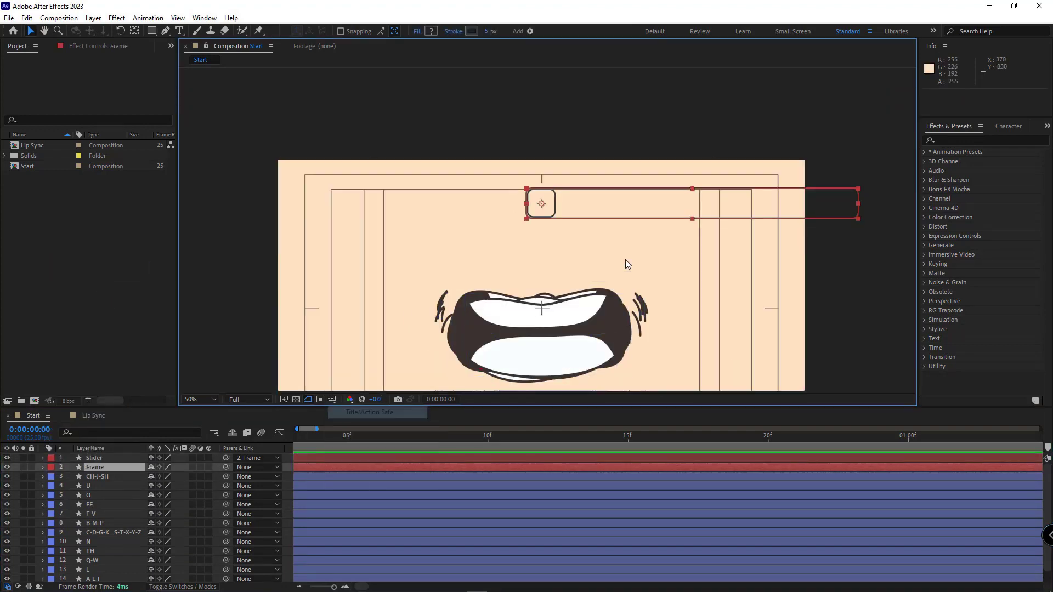
{"action": "left_click_drag", "start_coordinate": [763, 204], "coordinate": [613, 206]}
{"action": "left_click", "coordinate": [477, 258]}
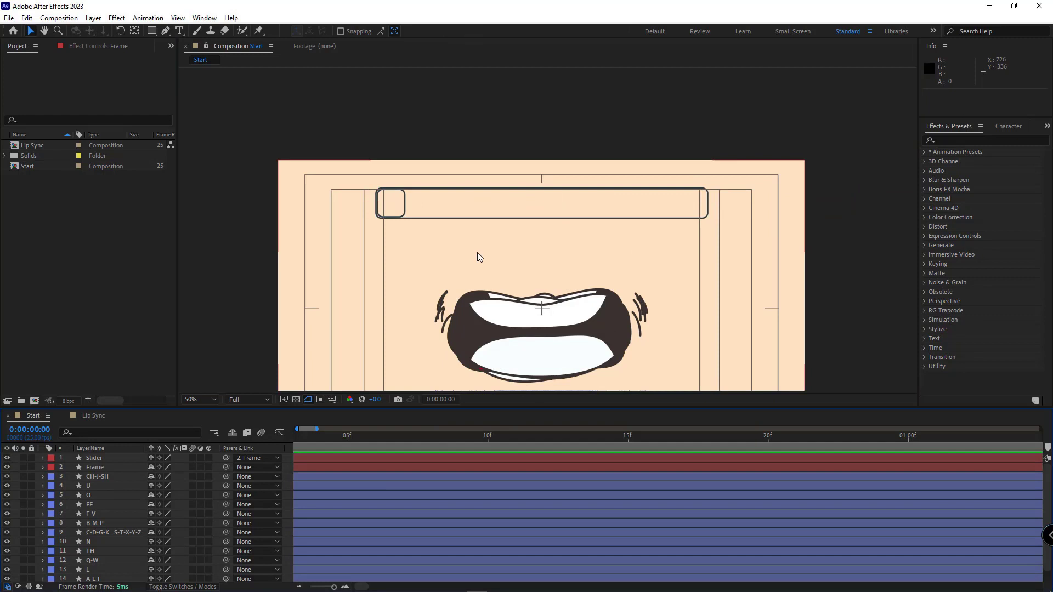
{"action": "key", "text": "period"}
{"action": "left_click", "coordinate": [330, 401]}
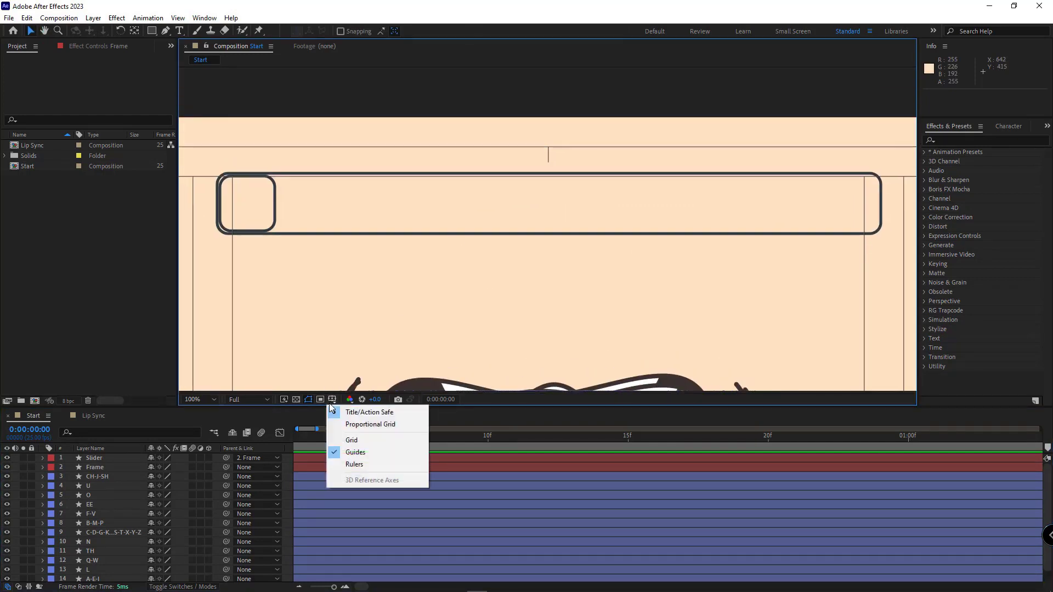
{"action": "key", "text": "comma"}
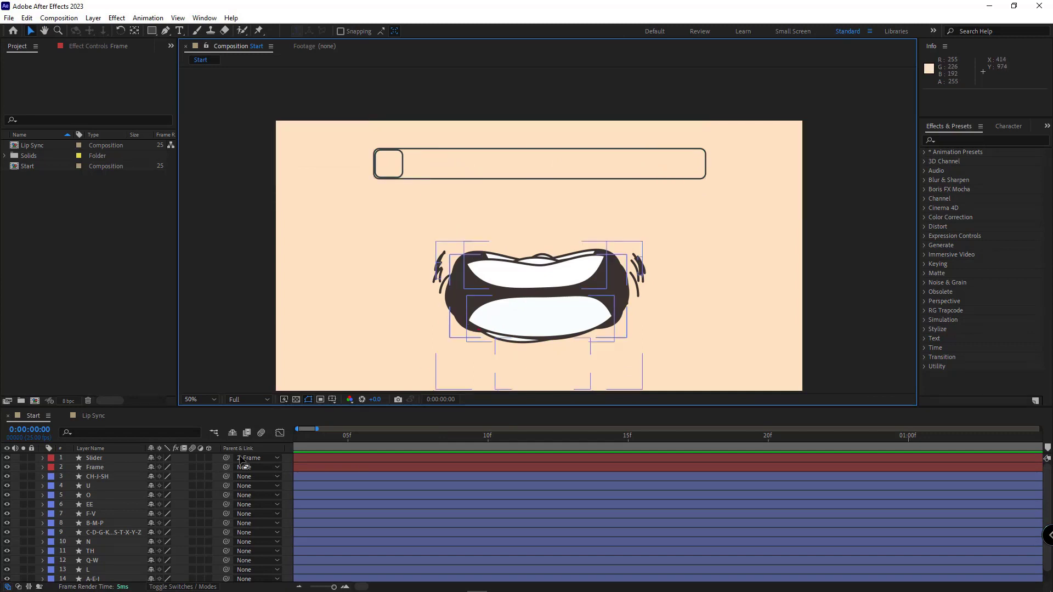
{"action": "left_click", "coordinate": [116, 480]}
{"action": "scroll", "coordinate": [125, 549], "scroll_direction": "down", "scroll_amount": 1}
Duplicate the twelve mouth layers, stack the copies above the originals, label them pink, scale to 30%
{"action": "left_click", "coordinate": [115, 566], "text": "shift"}
{"action": "scroll", "coordinate": [86, 529], "scroll_direction": "up", "scroll_amount": 1}
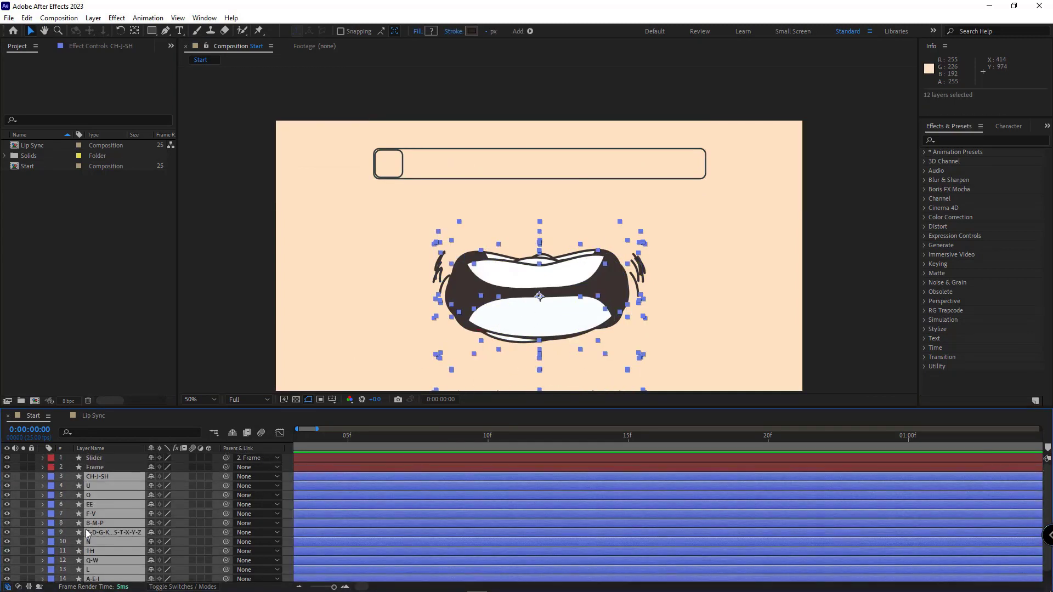
{"action": "key", "text": "ctrl+d"}
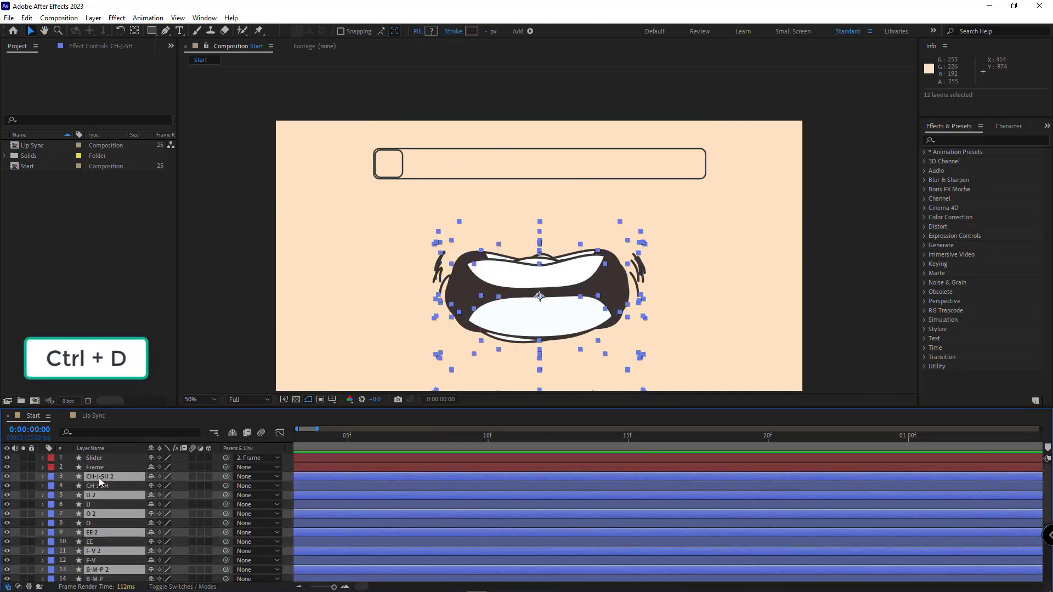
{"action": "left_click_drag", "start_coordinate": [100, 480], "coordinate": [97, 482]}
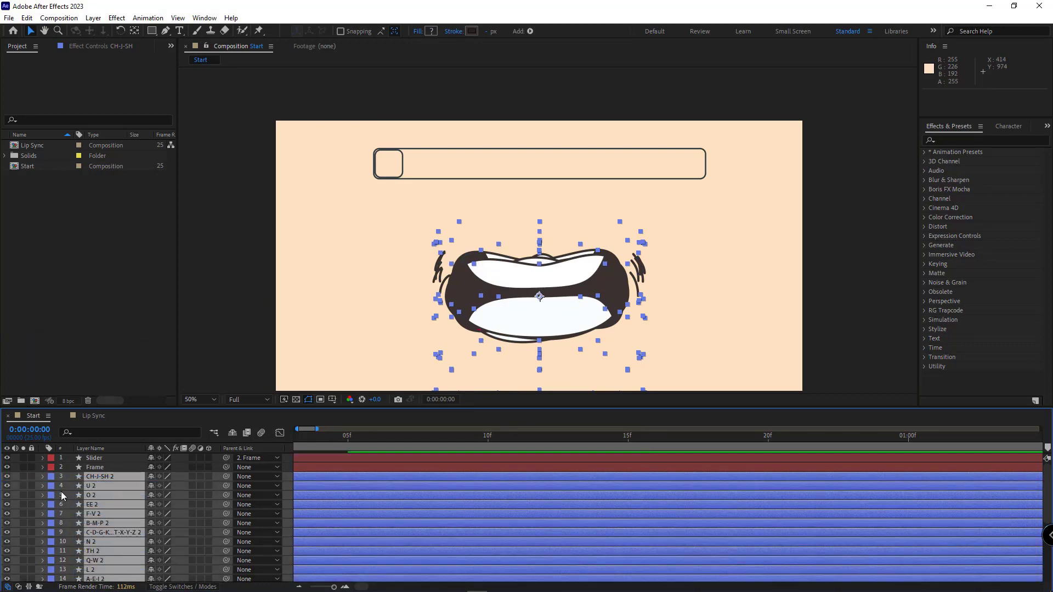
{"action": "left_click", "coordinate": [51, 491]}
{"action": "left_click", "coordinate": [80, 322]}
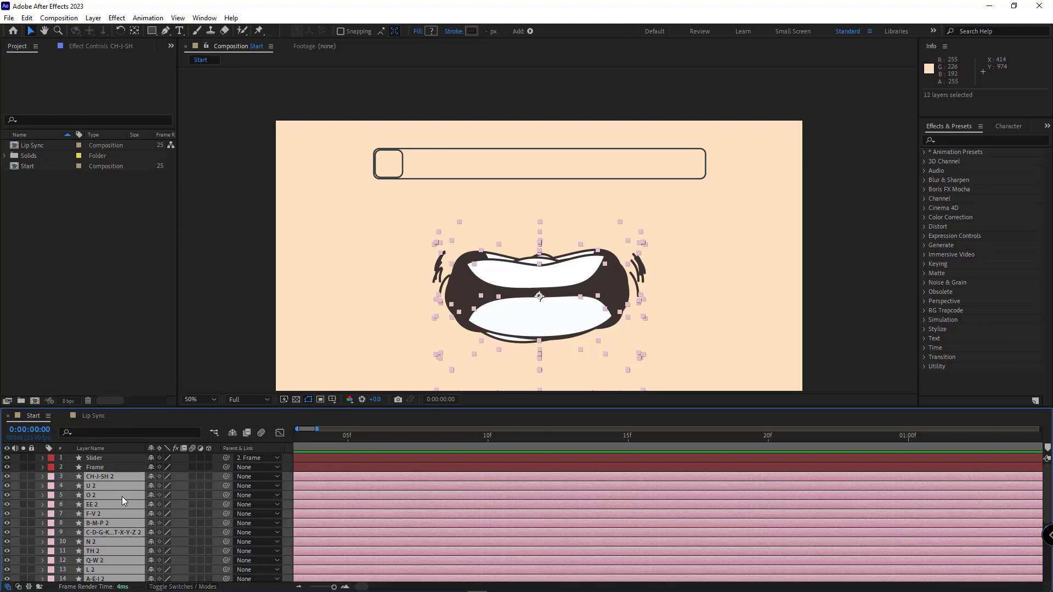
{"action": "key", "text": "s"}
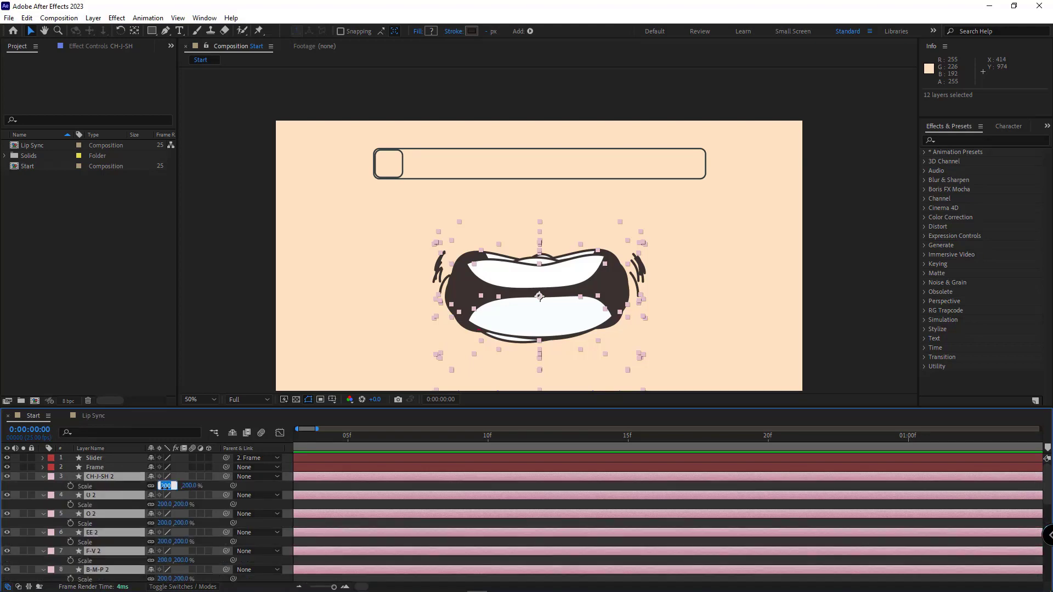
{"action": "type", "text": "300"}
{"action": "key", "text": "Return"}
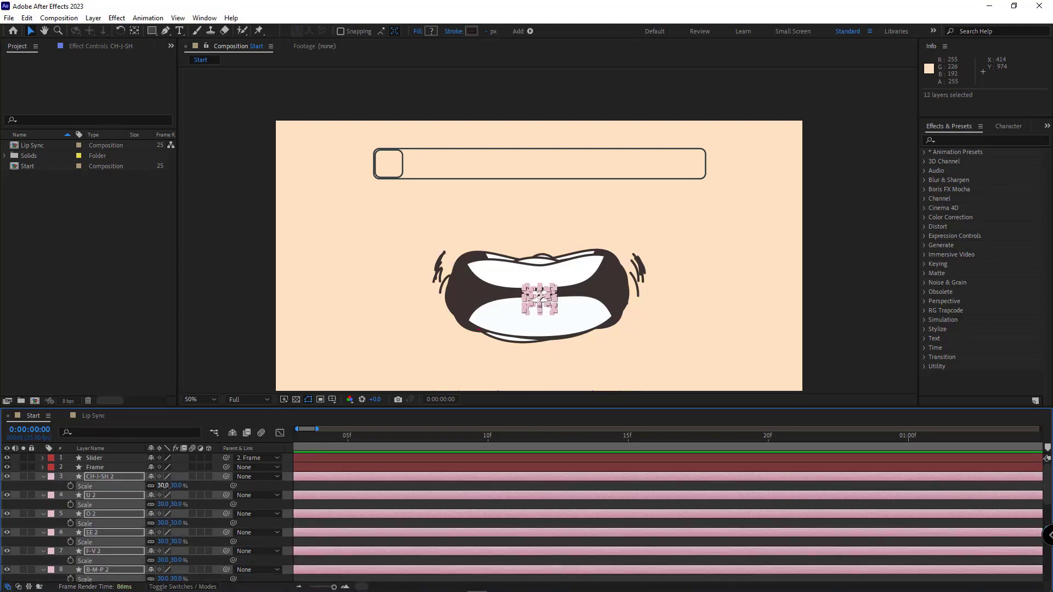
{"action": "scroll", "coordinate": [499, 260], "scroll_direction": "up", "scroll_amount": 2}
Move the pink mouth copies up into the slider square
{"action": "left_click_drag", "start_coordinate": [578, 340], "coordinate": [284, 91]}
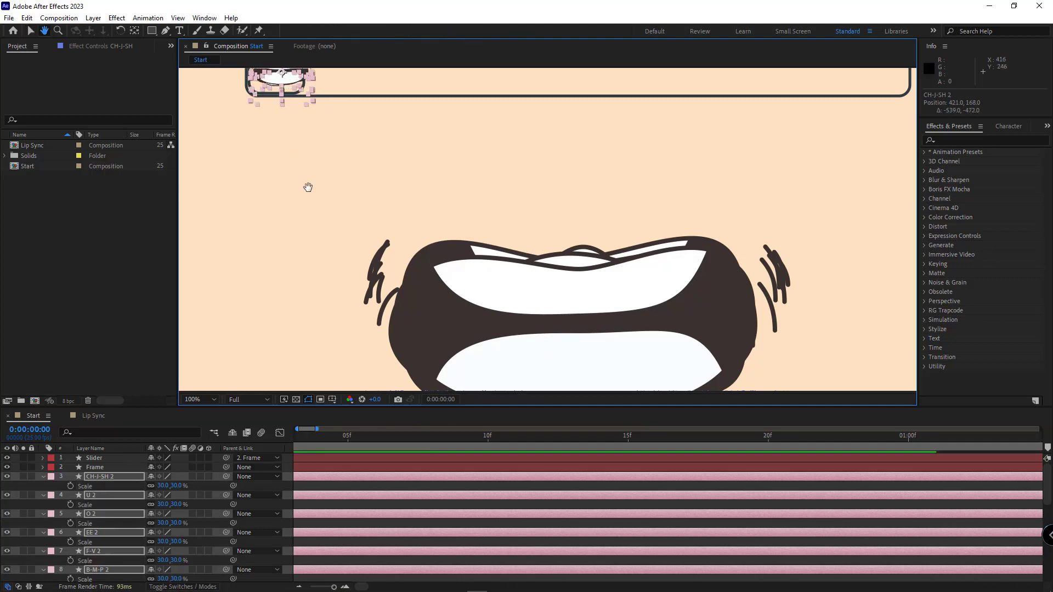
{"action": "scroll", "coordinate": [308, 187], "scroll_direction": "up", "scroll_amount": 1}
{"action": "key", "text": "v"}
{"action": "left_click_drag", "start_coordinate": [372, 254], "coordinate": [360, 242]}
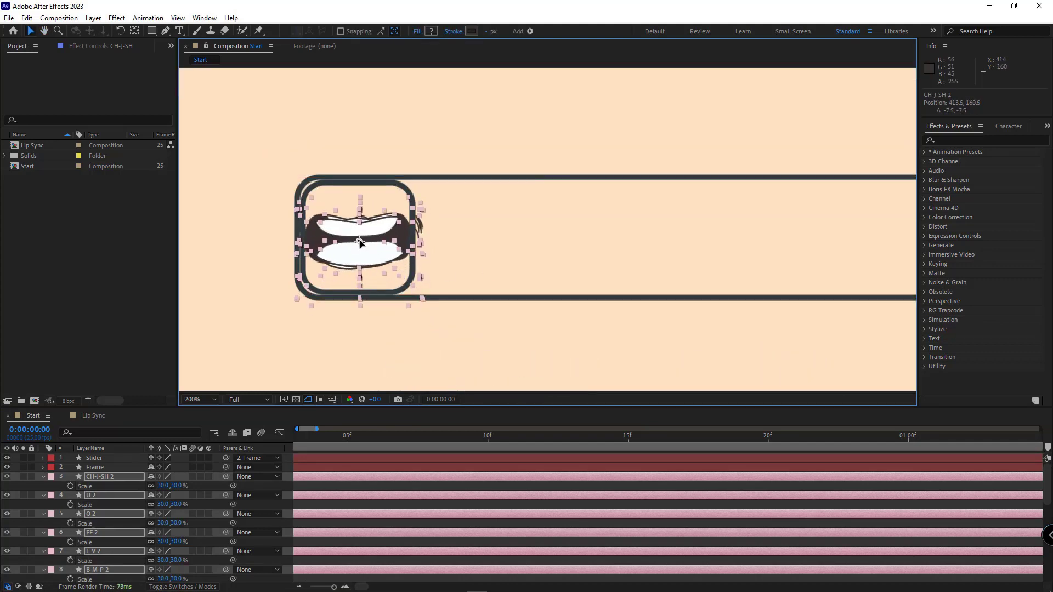
Solo Slider, Frame and CH-J-SH 2, and scale CH-J-SH 2 to 25%
{"action": "key", "text": "s"}
{"action": "left_click", "coordinate": [98, 477]}
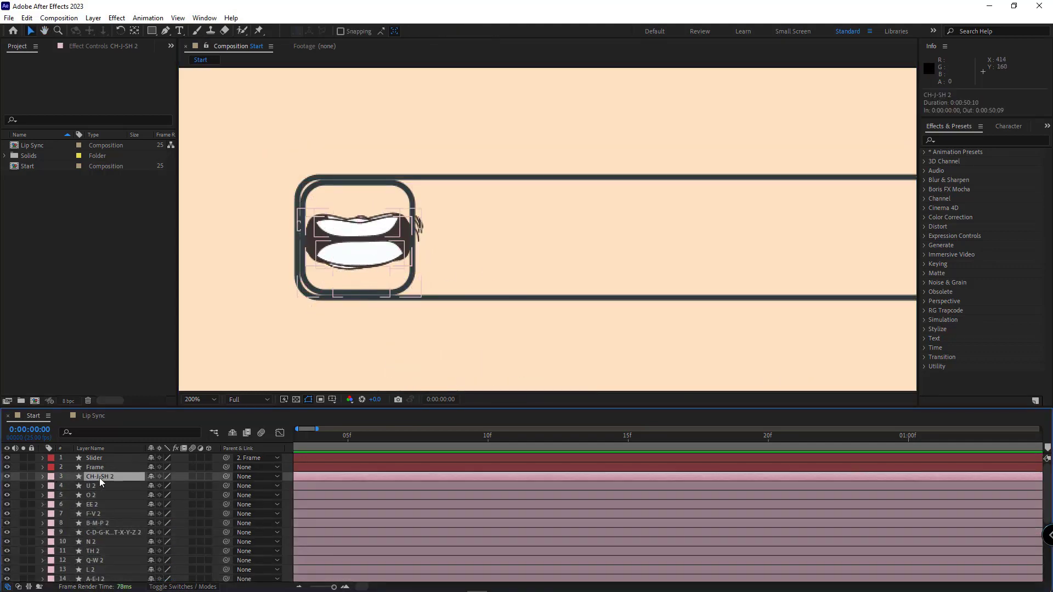
{"action": "left_click_drag", "start_coordinate": [24, 476], "coordinate": [24, 458]}
{"action": "key", "text": "s"}
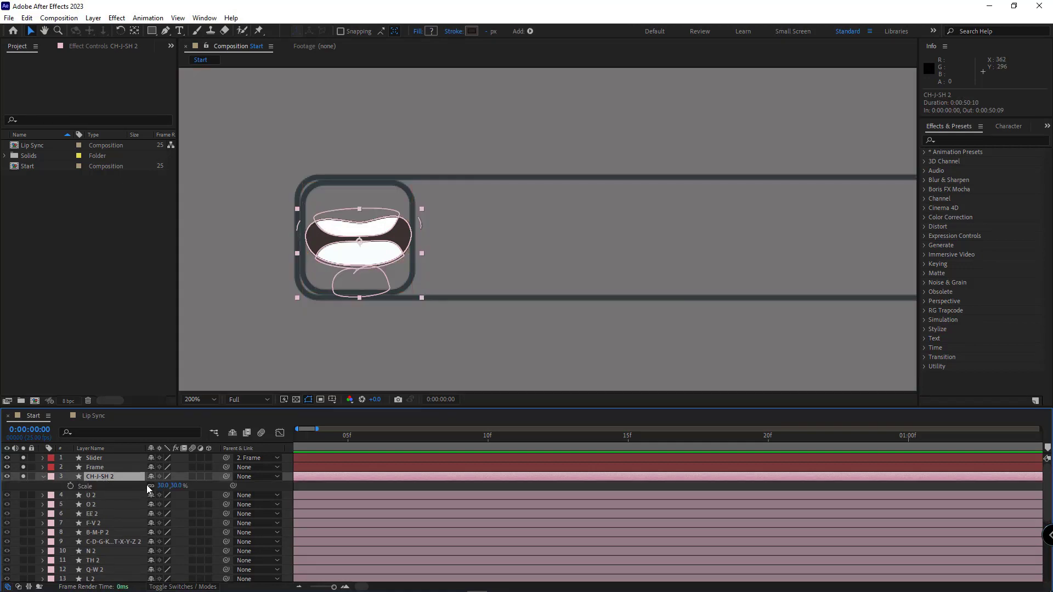
{"action": "left_click", "coordinate": [165, 486]}
{"action": "type", "text": "25"}
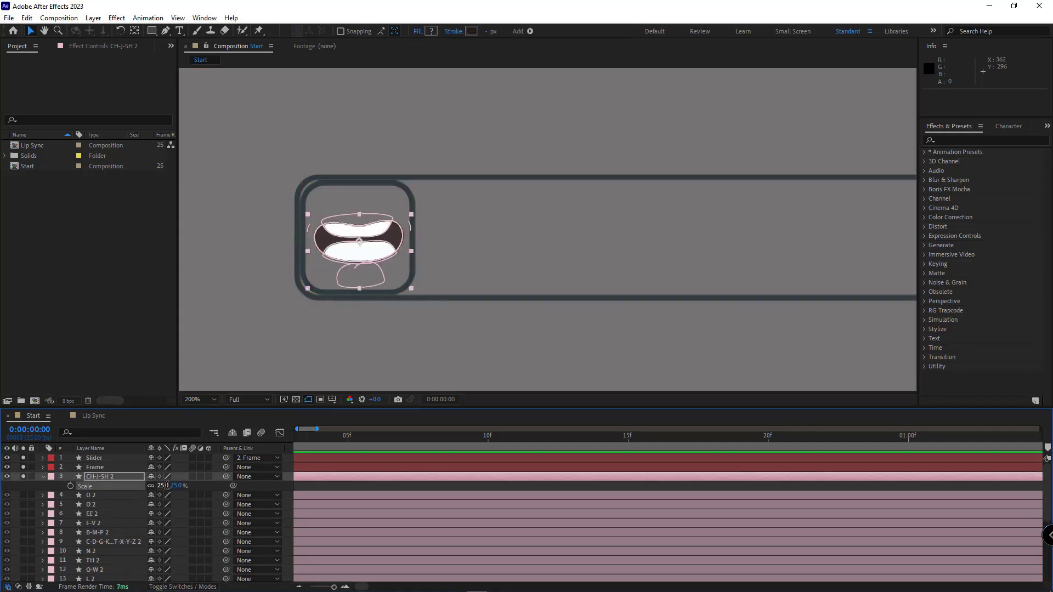
{"action": "left_click", "coordinate": [248, 292]}
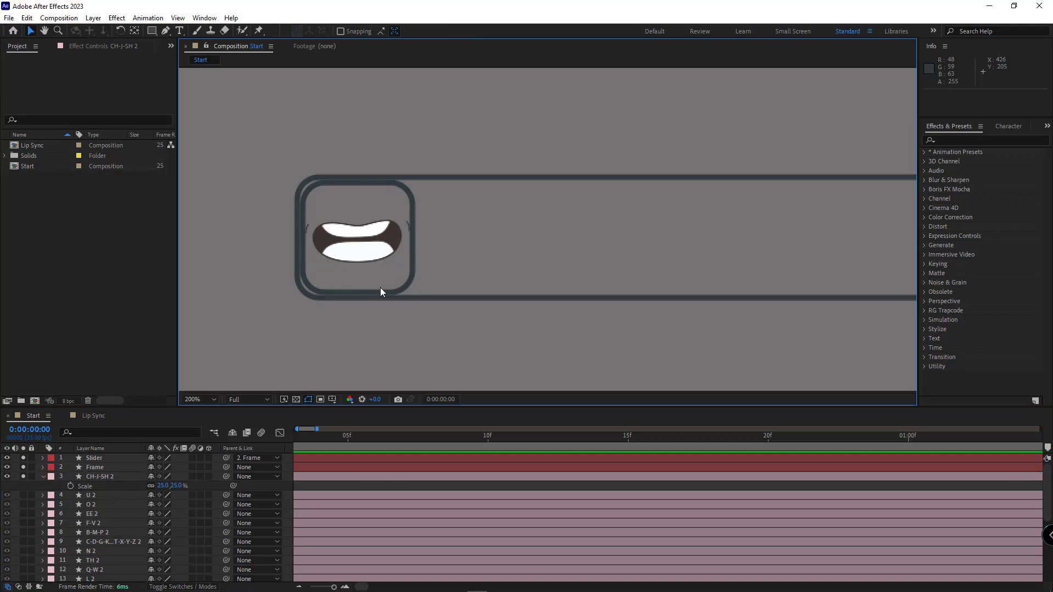
{"action": "left_click", "coordinate": [92, 458]}
{"action": "key", "text": "p"}
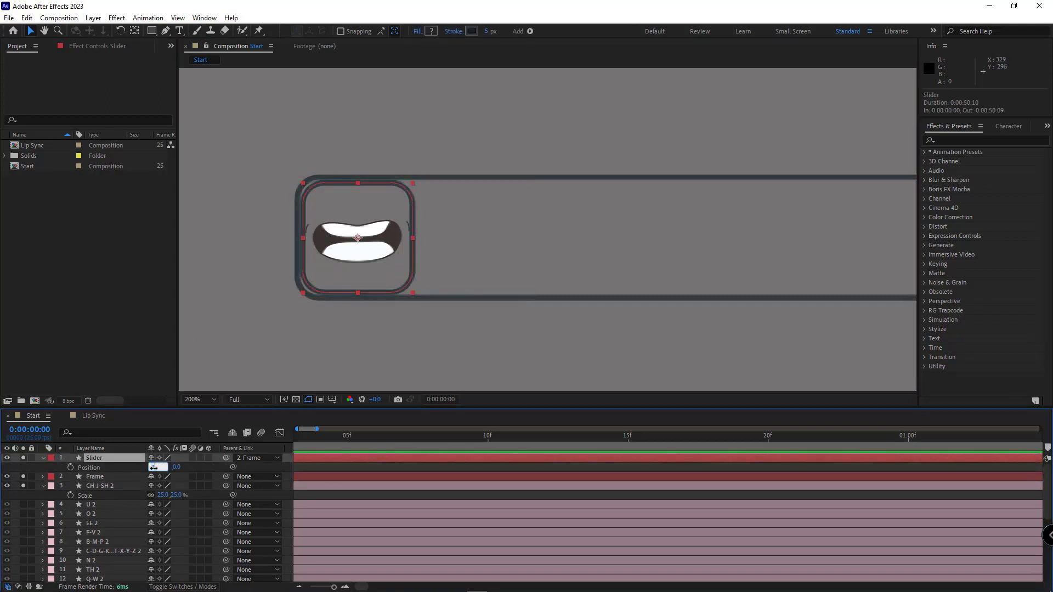
{"action": "type", "text": "100"}
Place U 2 and O 2 in the slider box, stepping Slider's X to 200 and 300
{"action": "key", "text": "Return"}
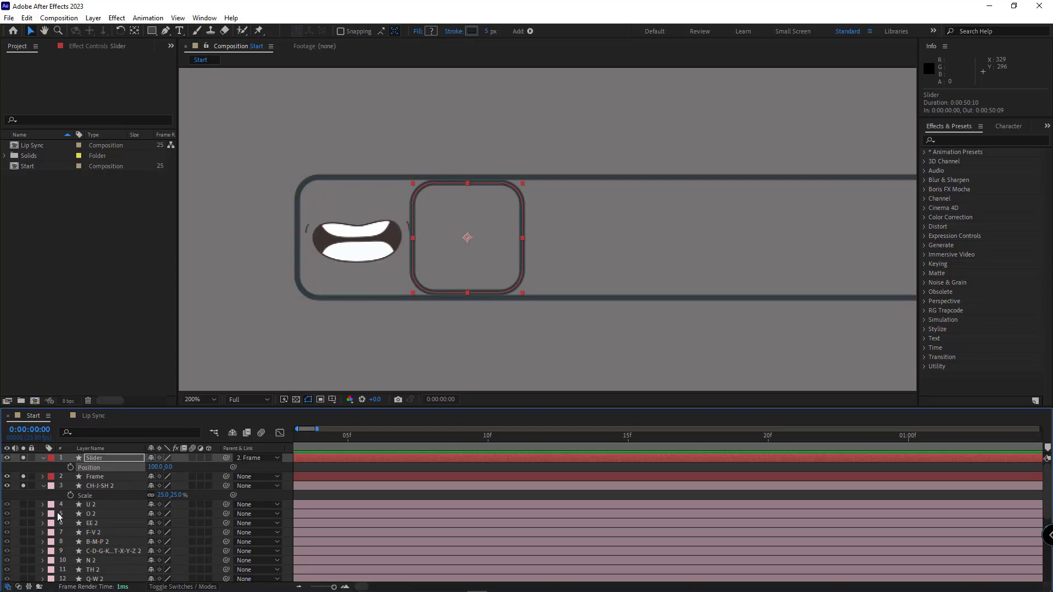
{"action": "left_click", "coordinate": [91, 505]}
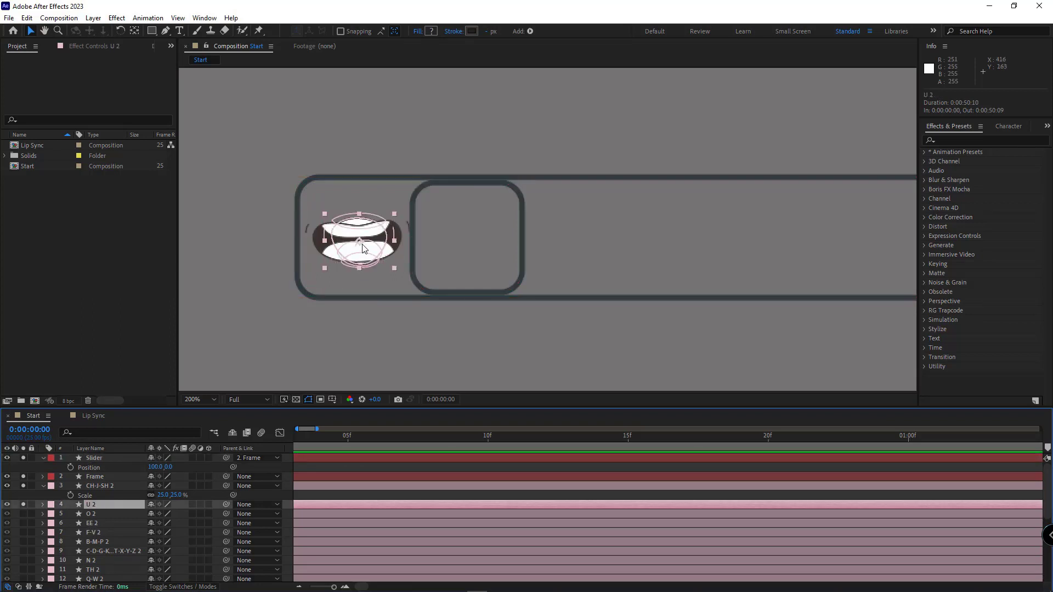
{"action": "left_click_drag", "start_coordinate": [367, 247], "coordinate": [502, 247]}
{"action": "left_click", "coordinate": [156, 467]}
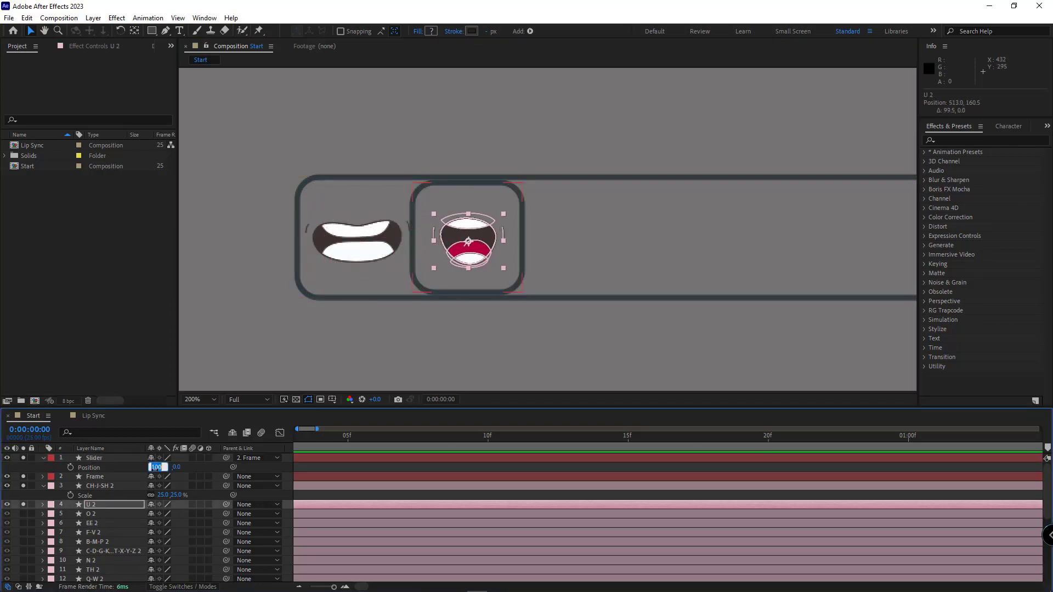
{"action": "type", "text": "200"}
{"action": "key", "text": "Return"}
{"action": "left_click", "coordinate": [91, 513]}
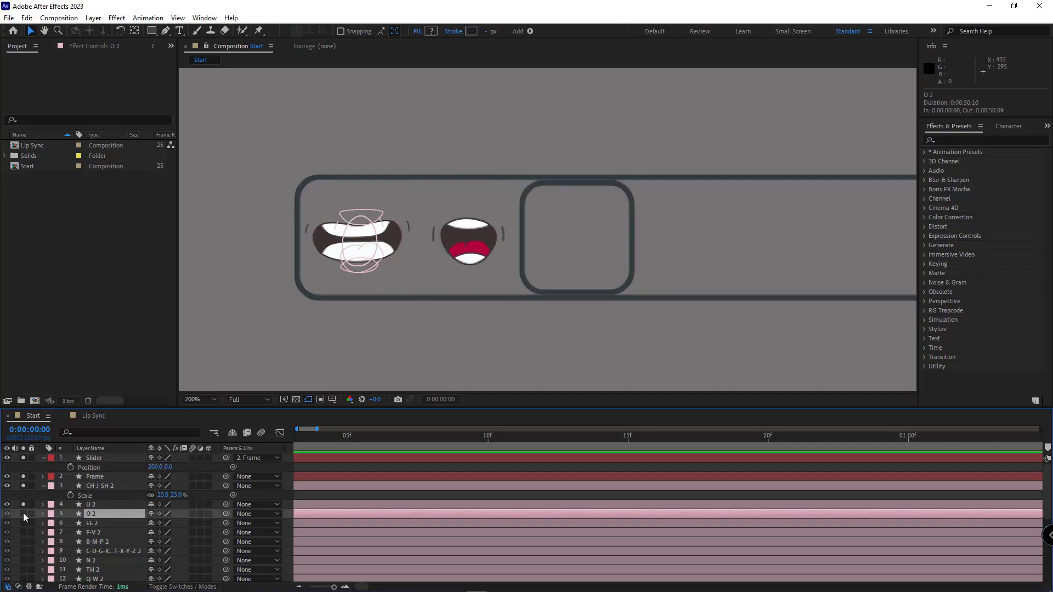
{"action": "left_click_drag", "start_coordinate": [378, 241], "coordinate": [592, 241]}
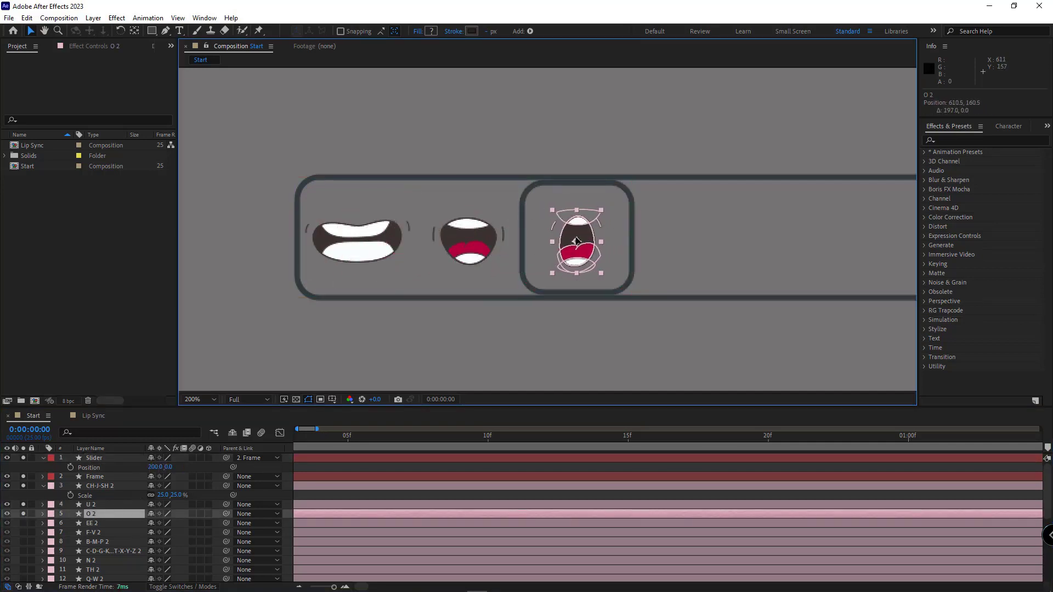
{"action": "left_click_drag", "start_coordinate": [530, 357], "coordinate": [438, 357]}
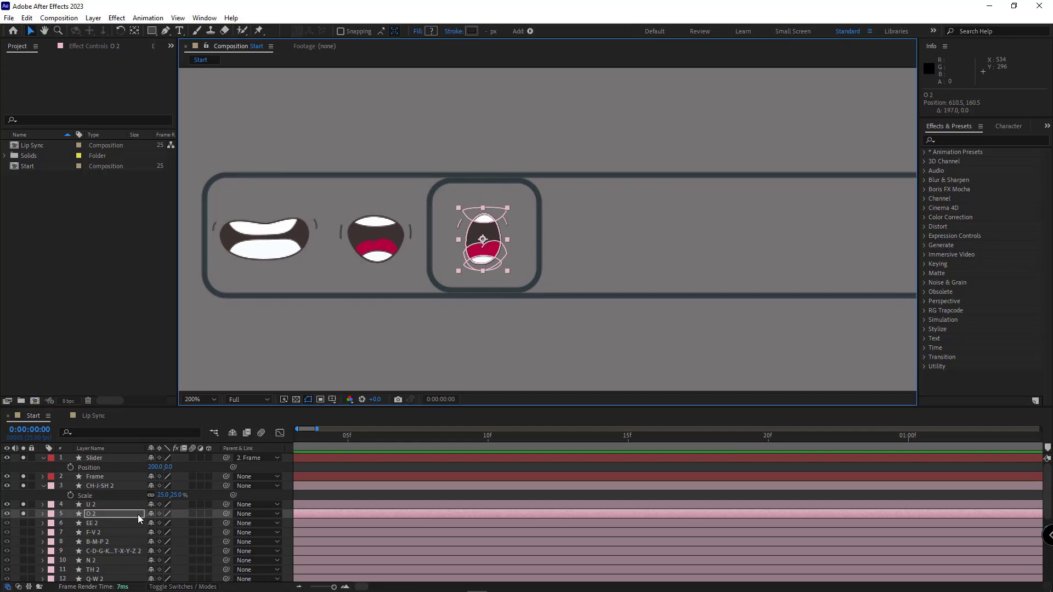
{"action": "left_click", "coordinate": [156, 466]}
{"action": "type", "text": "300"}
{"action": "key", "text": "Return"}
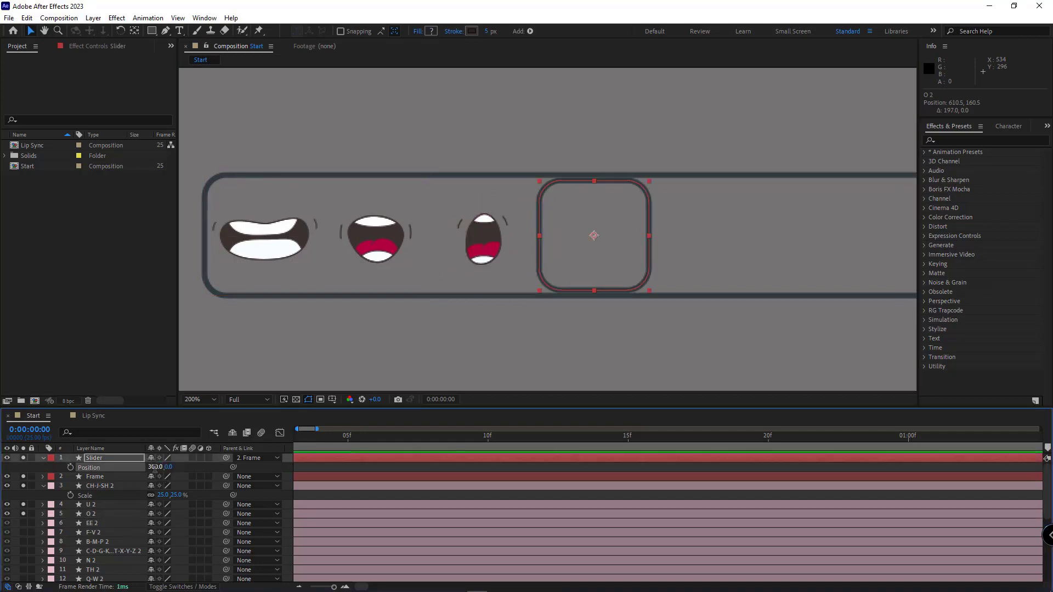
Place EE 2, F-V 2 and B-M-P 2, stepping Slider's X to 400, 500 and 600
{"action": "left_click", "coordinate": [43, 527]}
{"action": "mouse_move", "coordinate": [294, 279]}
{"action": "left_mouse_down"}
{"action": "mouse_move", "coordinate": [616, 267]}
{"action": "mouse_move", "coordinate": [505, 267]}
{"action": "left_mouse_up"}
{"action": "scroll", "coordinate": [441, 298], "scroll_direction": "down", "scroll_amount": 2}
{"action": "left_click", "coordinate": [156, 467]}
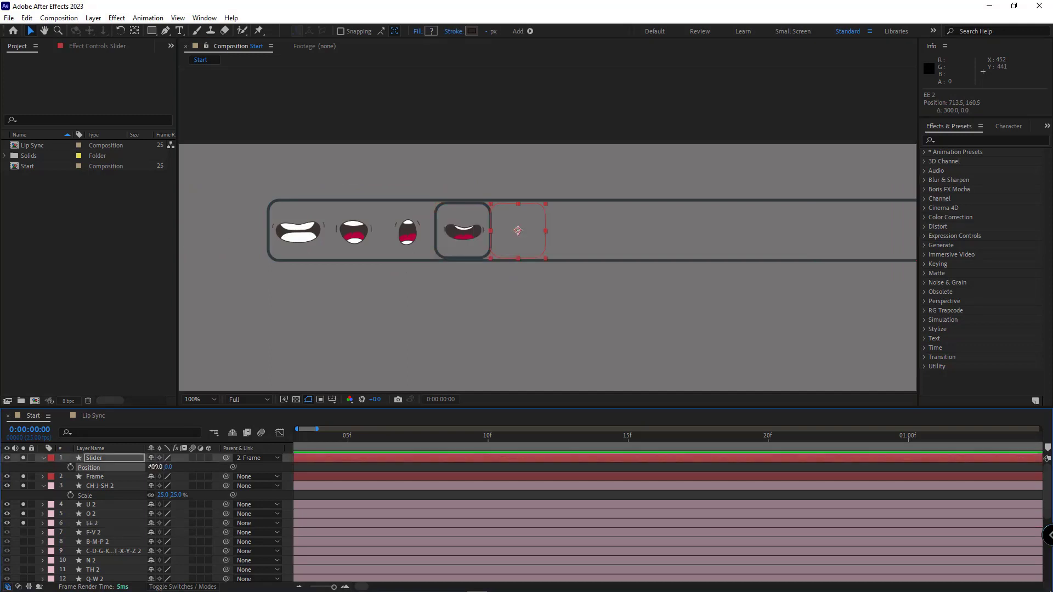
{"action": "type", "text": "400"}
{"action": "key", "text": "Return"}
{"action": "left_click", "coordinate": [29, 535]}
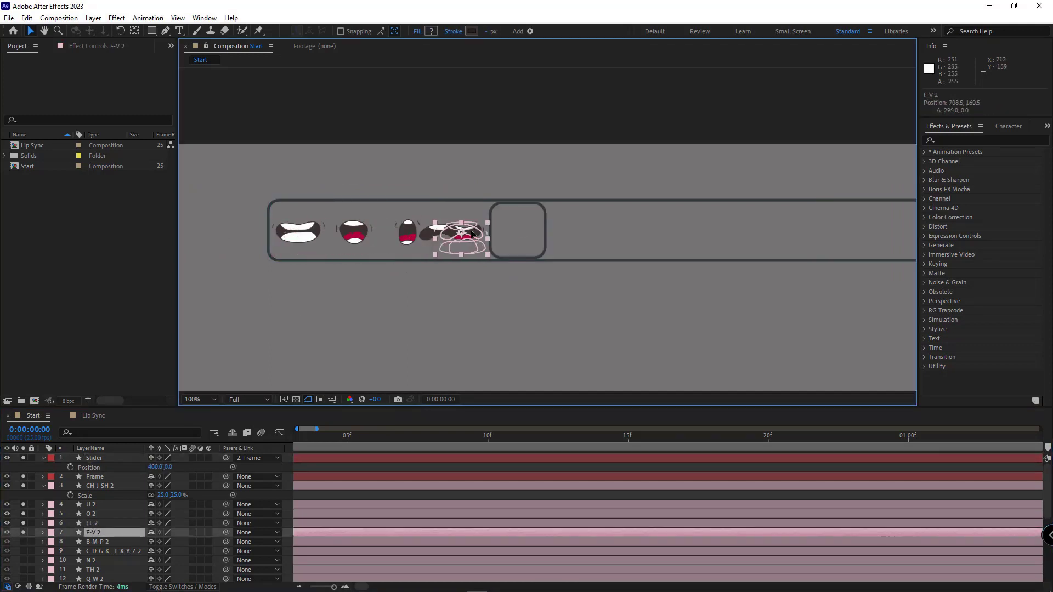
{"action": "left_click_drag", "start_coordinate": [464, 234], "coordinate": [536, 245]}
{"action": "left_click", "coordinate": [159, 466]}
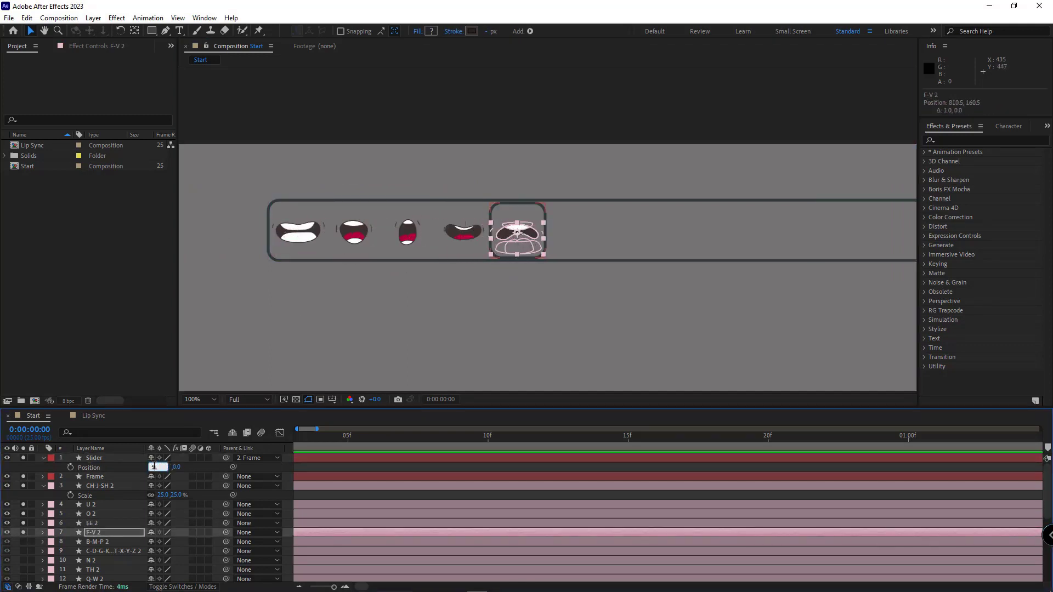
{"action": "type", "text": "500"}
{"action": "key", "text": "Return"}
{"action": "left_click", "coordinate": [74, 543]}
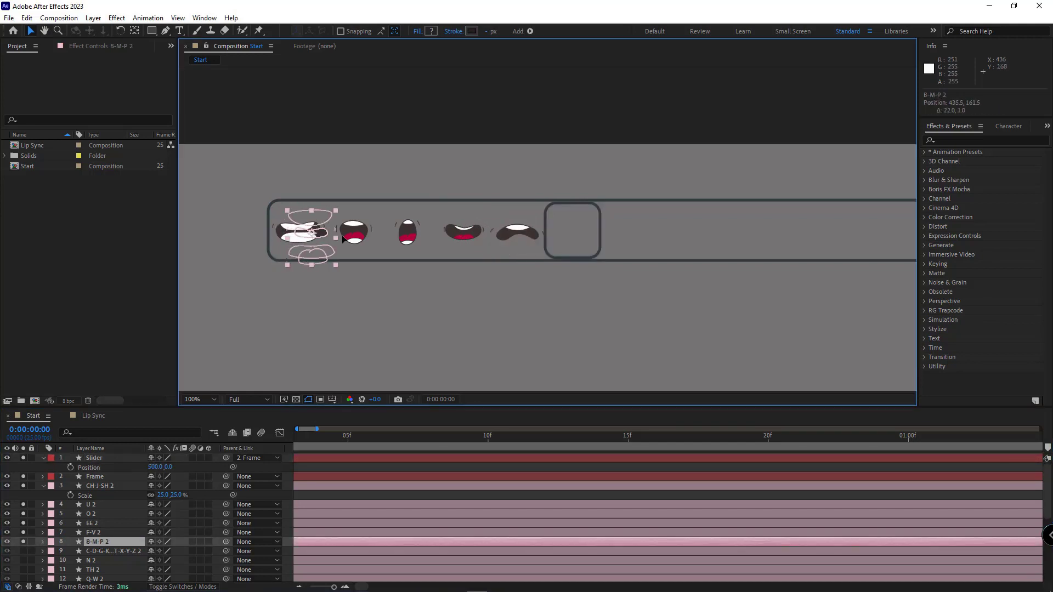
{"action": "left_click_drag", "start_coordinate": [299, 233], "coordinate": [573, 233]}
{"action": "left_click", "coordinate": [159, 466]}
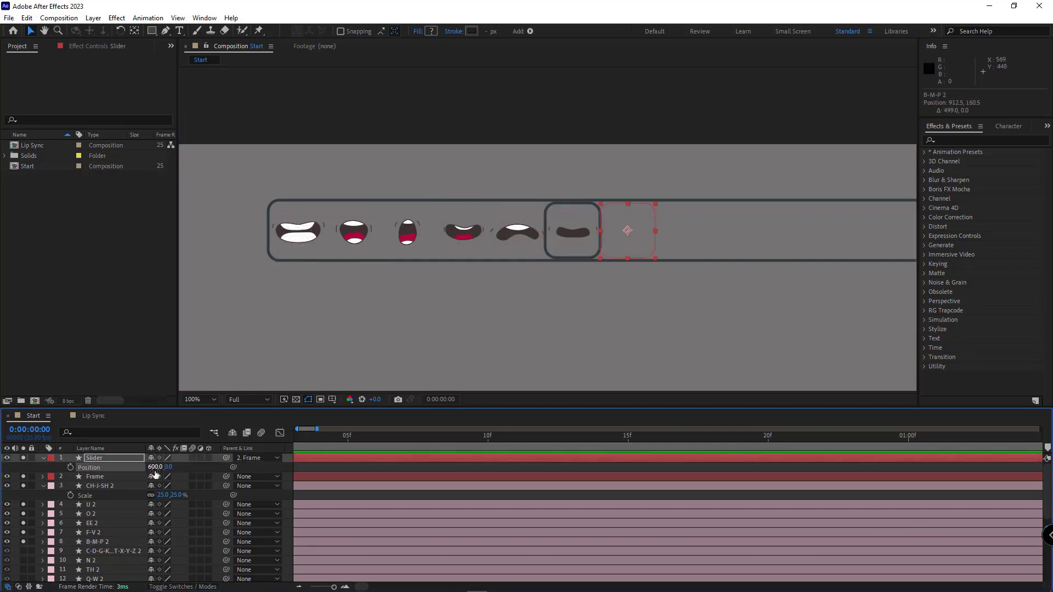
{"action": "type", "text": "600"}
{"action": "key", "text": "Return"}
{"action": "scroll", "coordinate": [122, 521], "scroll_direction": "down", "scroll_amount": 1}
Fit the row-9 mouth slightly smaller in the frame, set Slider to 700, and check N 2's scale
{"action": "left_click", "coordinate": [27, 526]}
{"action": "left_click_drag", "start_coordinate": [298, 233], "coordinate": [628, 232]}
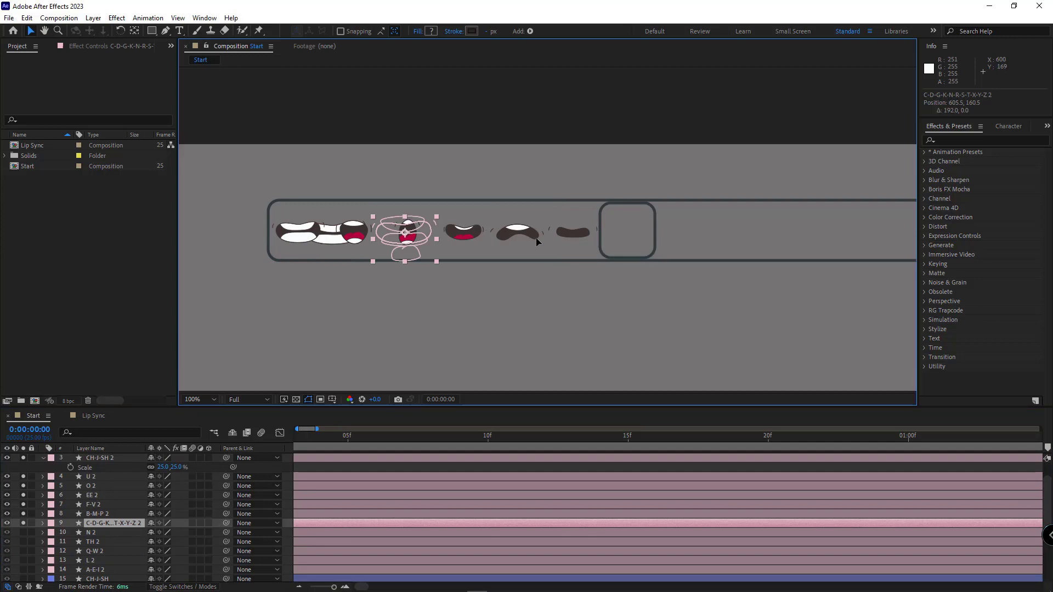
{"action": "key", "text": "s"}
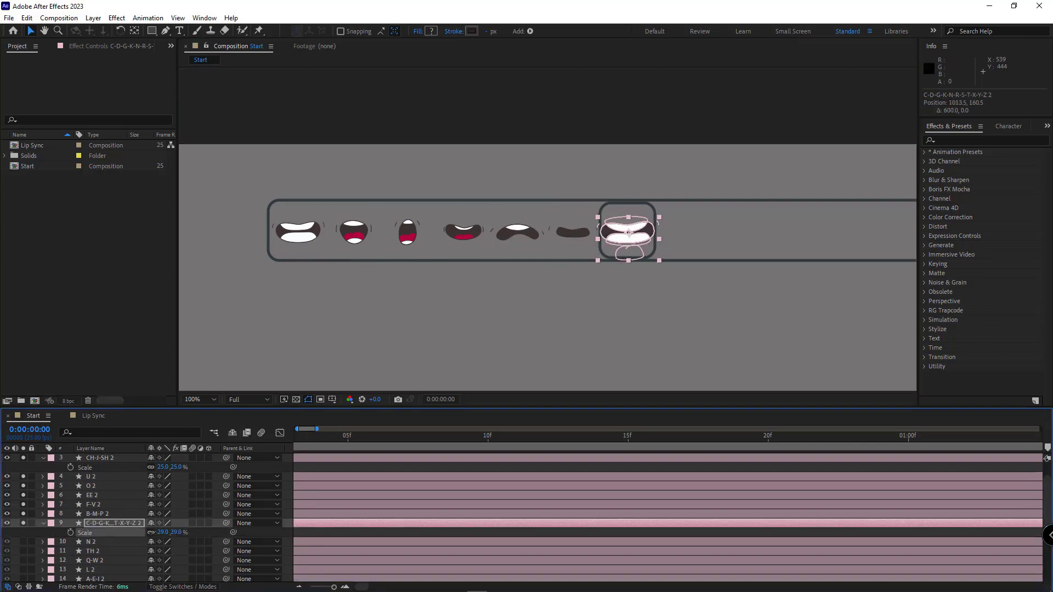
{"action": "left_click_drag", "start_coordinate": [161, 533], "coordinate": [142, 533]}
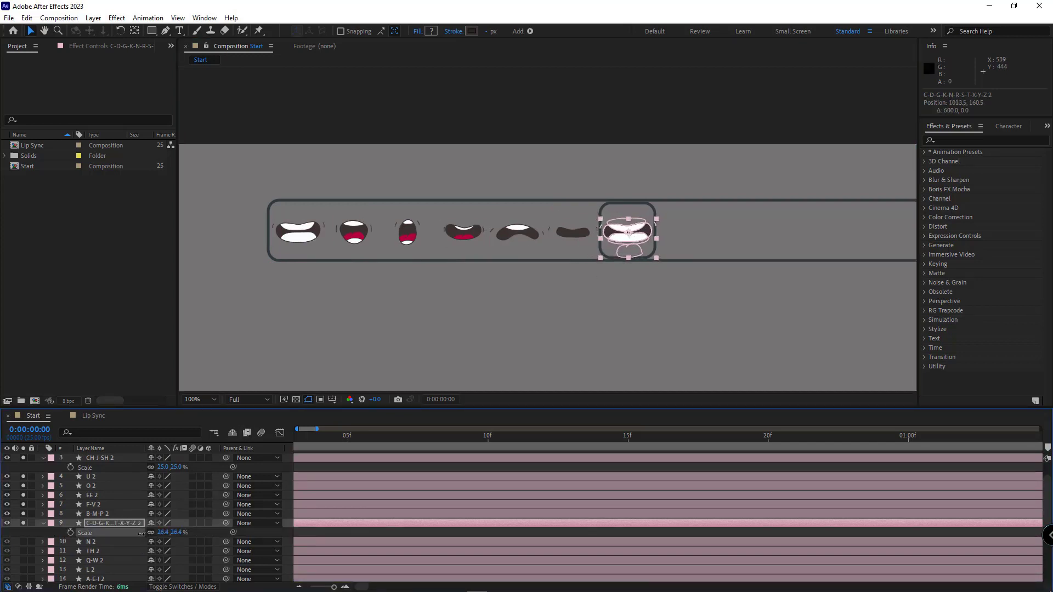
{"action": "left_click", "coordinate": [45, 523]}
{"action": "scroll", "coordinate": [92, 505], "scroll_direction": "up", "scroll_amount": 1}
{"action": "left_click", "coordinate": [112, 497]}
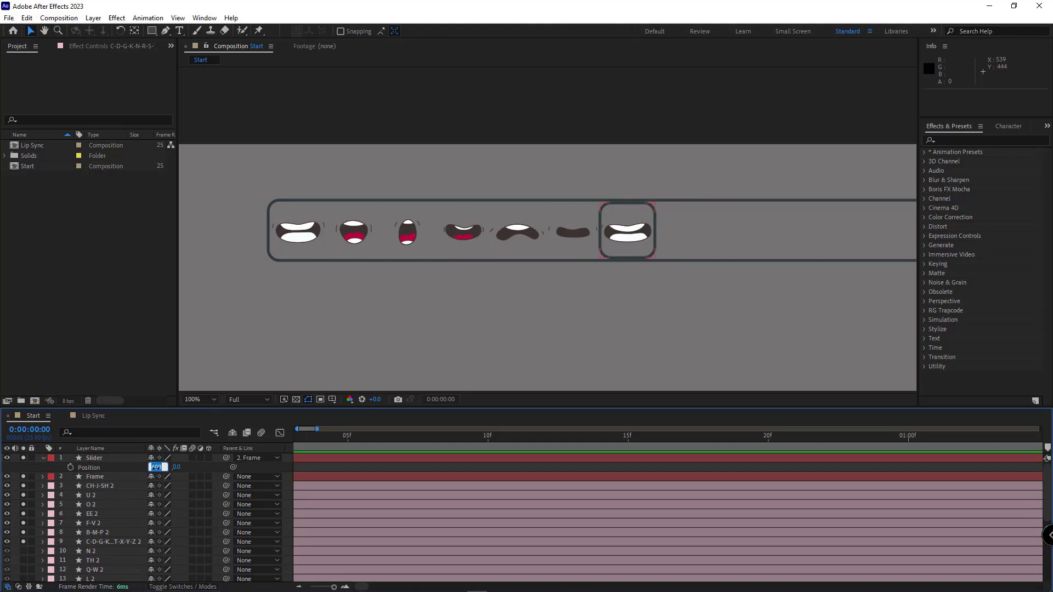
{"action": "type", "text": "700"}
{"action": "key", "text": "Return"}
{"action": "left_click", "coordinate": [34, 555]}
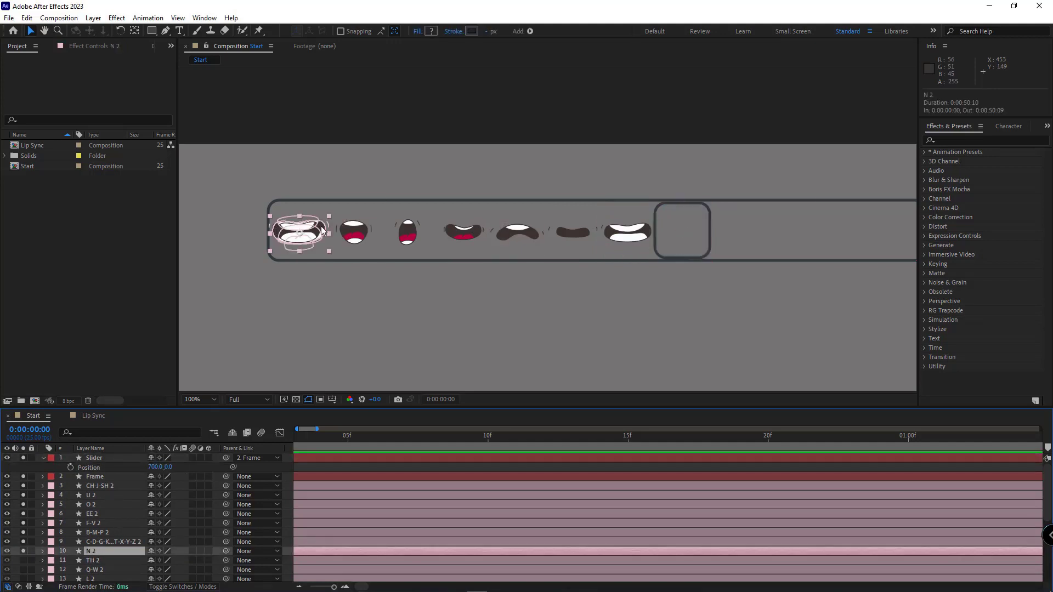
{"action": "left_click_drag", "start_coordinate": [324, 232], "coordinate": [708, 232]}
{"action": "scroll", "coordinate": [143, 513], "scroll_direction": "down", "scroll_amount": 1}
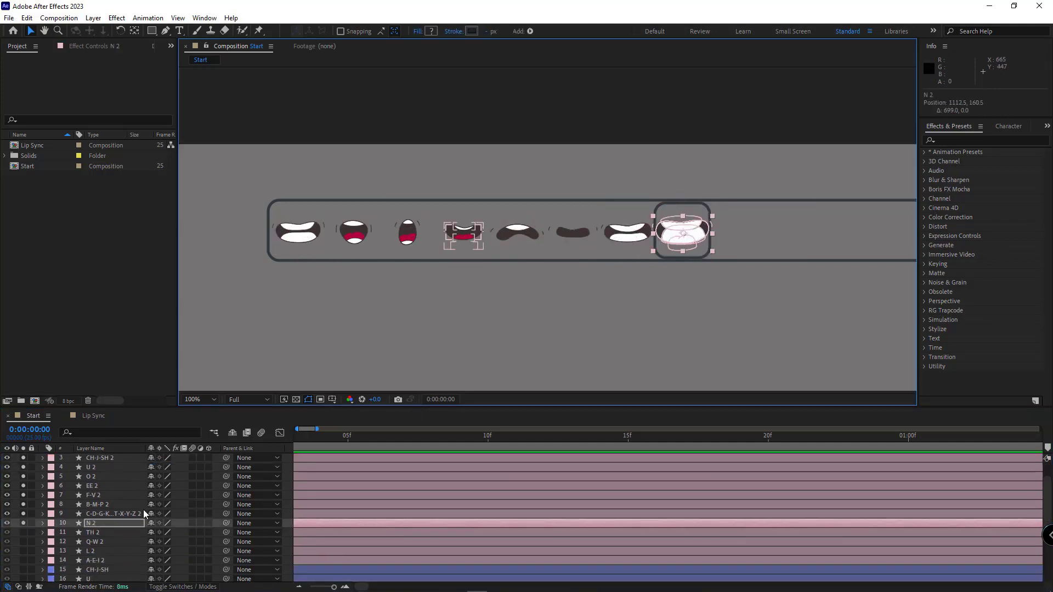
{"action": "key", "text": "s"}
{"action": "left_click", "coordinate": [42, 524]}
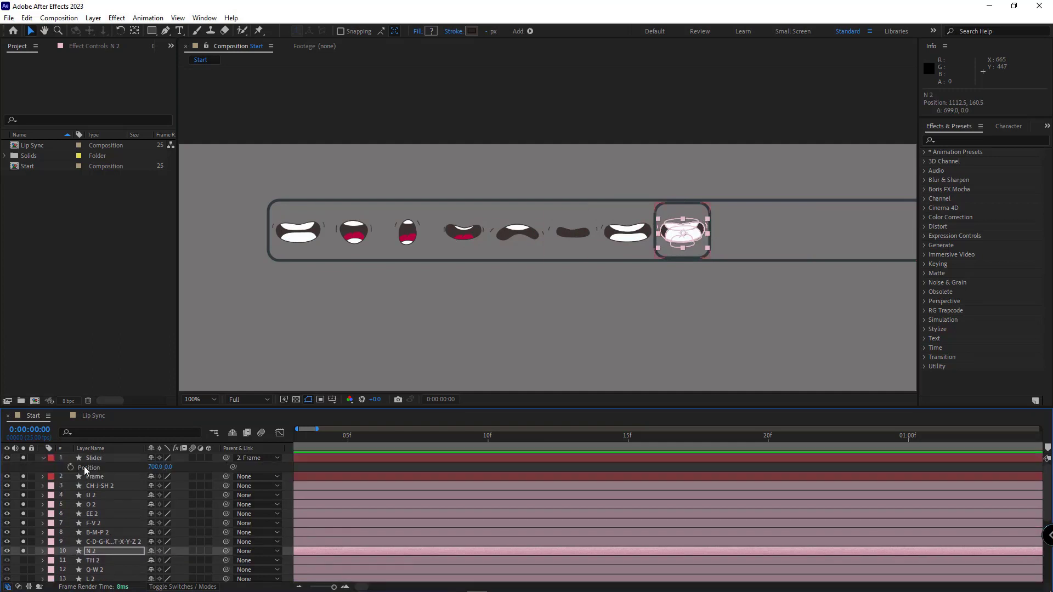
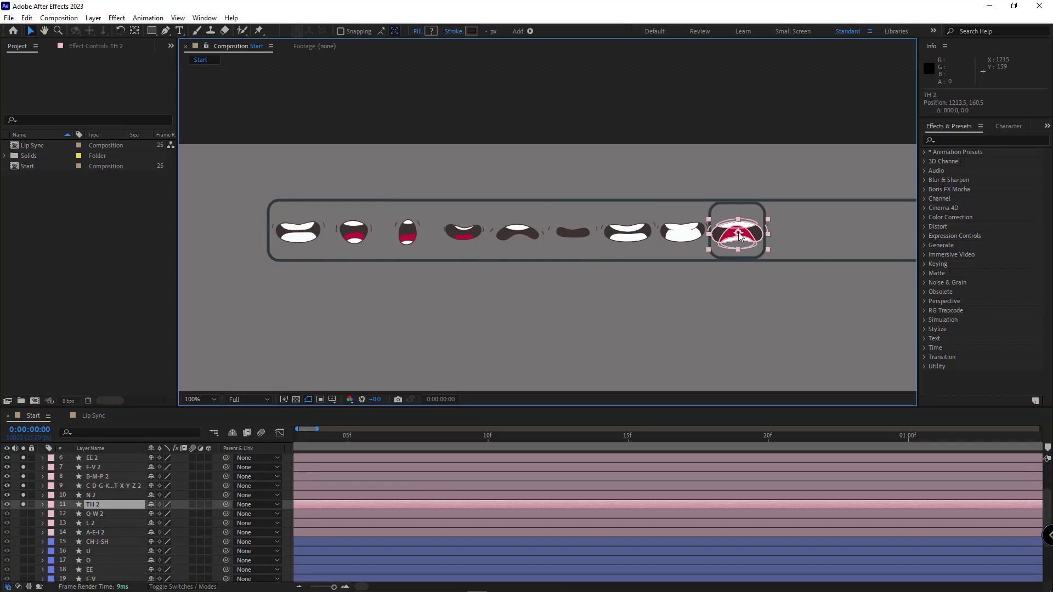
Place the TH mouth in the framed slot and step the slider box one slot right
{"action": "key", "text": "s"}
{"action": "left_click_drag", "start_coordinate": [165, 514], "coordinate": [120, 529]}
{"action": "left_click", "coordinate": [42, 505]}
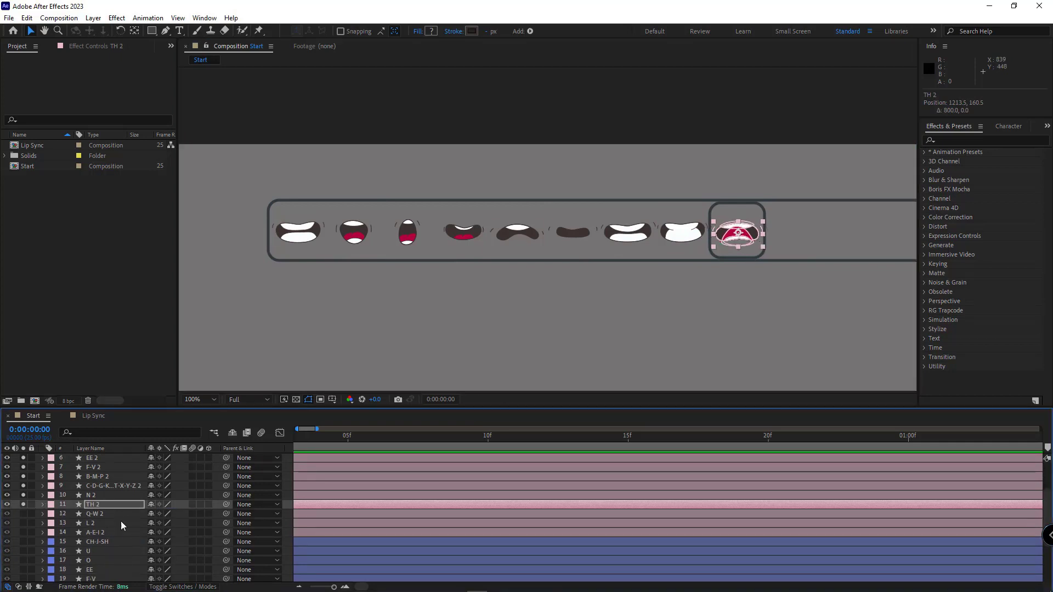
{"action": "scroll", "coordinate": [100, 510], "scroll_direction": "up", "scroll_amount": 2}
{"action": "left_click", "coordinate": [156, 466]}
{"action": "key", "text": "Return"}
{"action": "scroll", "coordinate": [153, 510], "scroll_direction": "down", "scroll_amount": 2}
Move the Q-W 2 mouth into the framed slot and step the slider box right again
{"action": "left_click", "coordinate": [152, 514]}
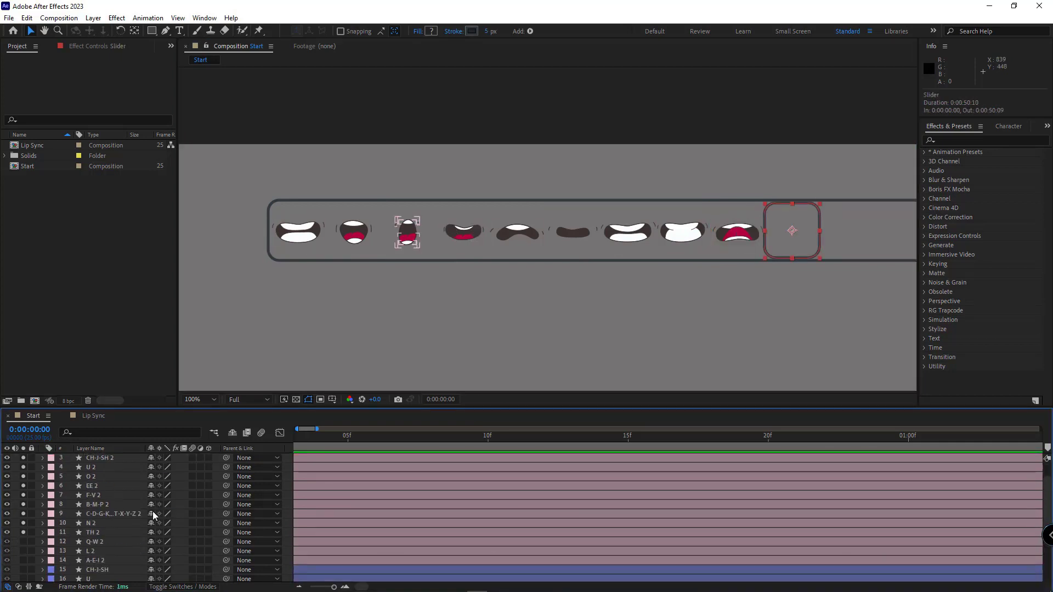
{"action": "left_click", "coordinate": [97, 542]}
{"action": "left_click_drag", "start_coordinate": [298, 239], "coordinate": [792, 234]}
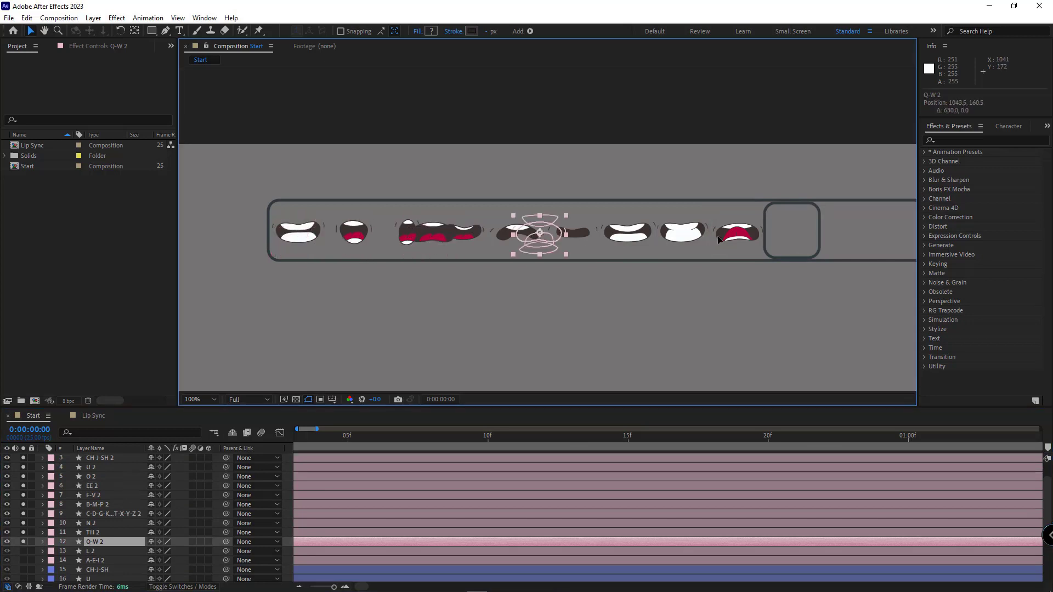
{"action": "scroll", "coordinate": [153, 494], "scroll_direction": "up", "scroll_amount": 2}
{"action": "left_click", "coordinate": [156, 466]}
{"action": "key", "text": "Return"}
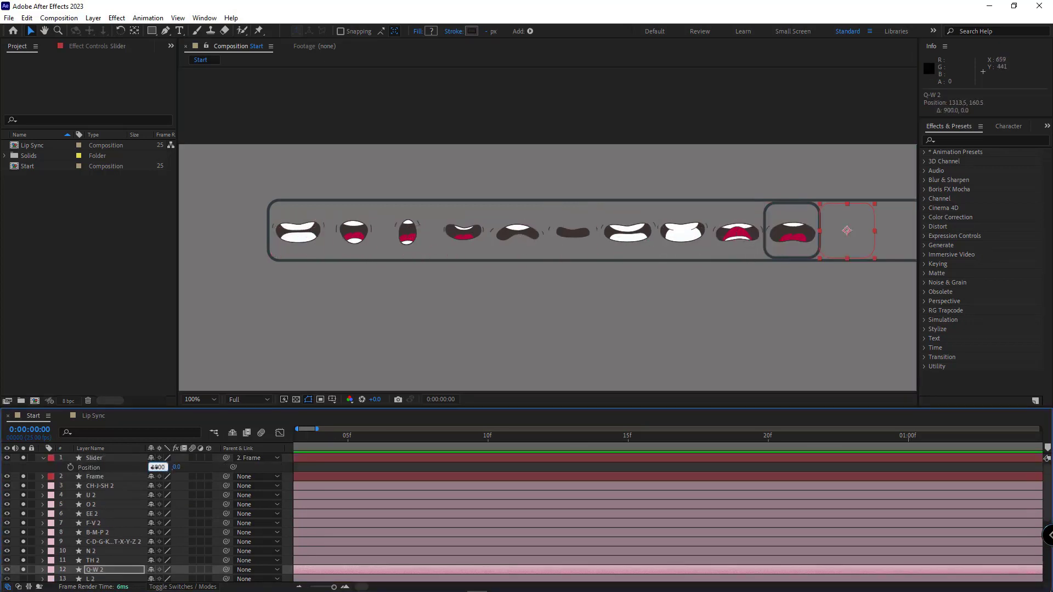
{"action": "scroll", "coordinate": [124, 527], "scroll_direction": "down", "scroll_amount": 3}
Move the L 2 mouth into the framed slot and place A-E-I 2 just past the frame
{"action": "left_click", "coordinate": [95, 523]}
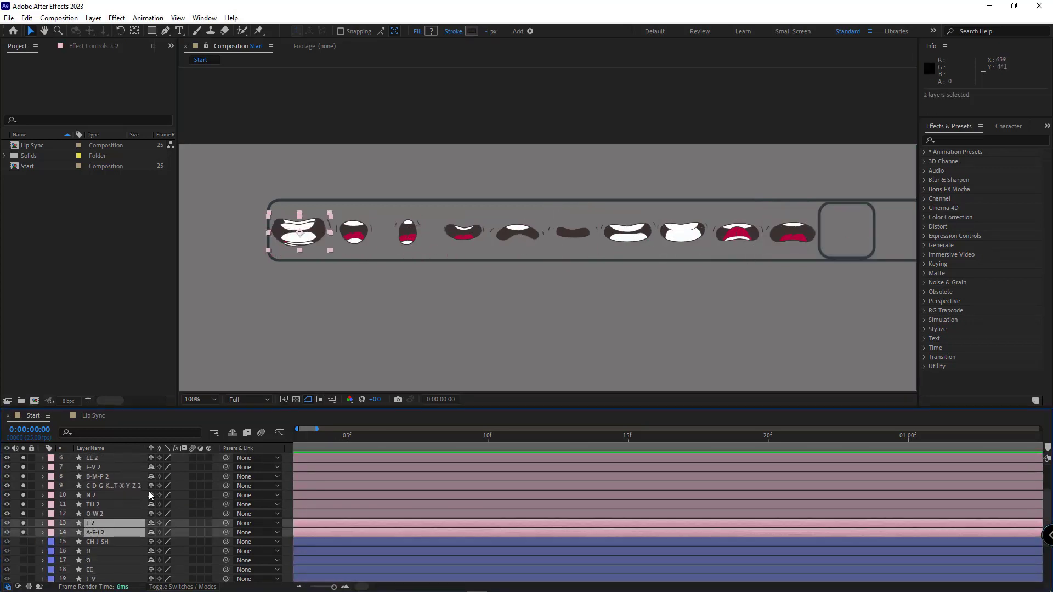
{"action": "left_click_drag", "start_coordinate": [298, 233], "coordinate": [847, 233]}
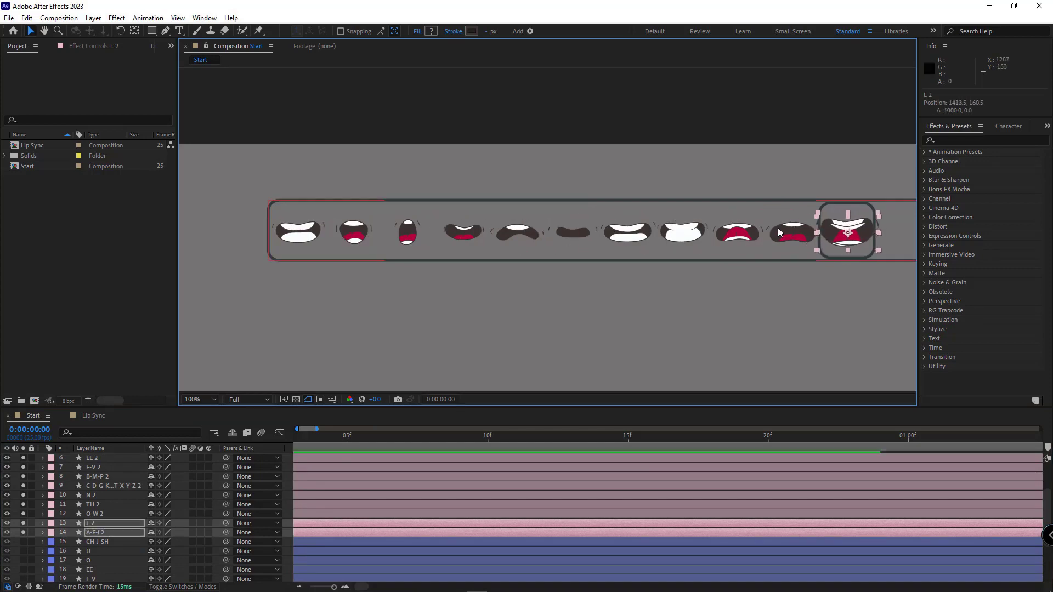
{"action": "left_click_drag", "start_coordinate": [778, 233], "coordinate": [782, 236]}
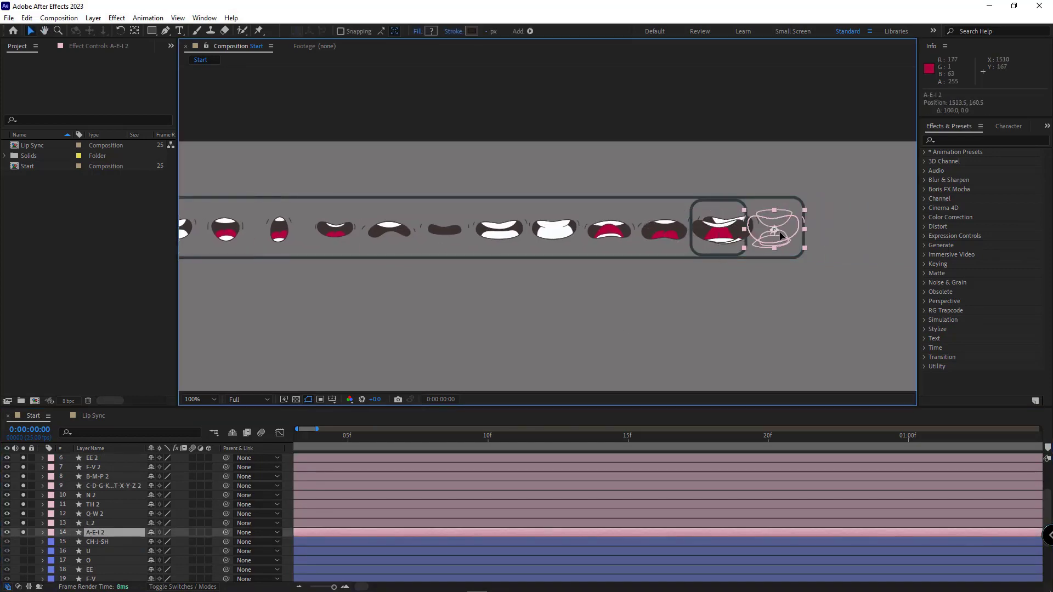
Scale the L 2 and A-E-I 2 mouths to 25%
{"action": "left_click", "coordinate": [702, 260]}
{"action": "left_click", "coordinate": [95, 523]}
{"action": "key", "text": "s"}
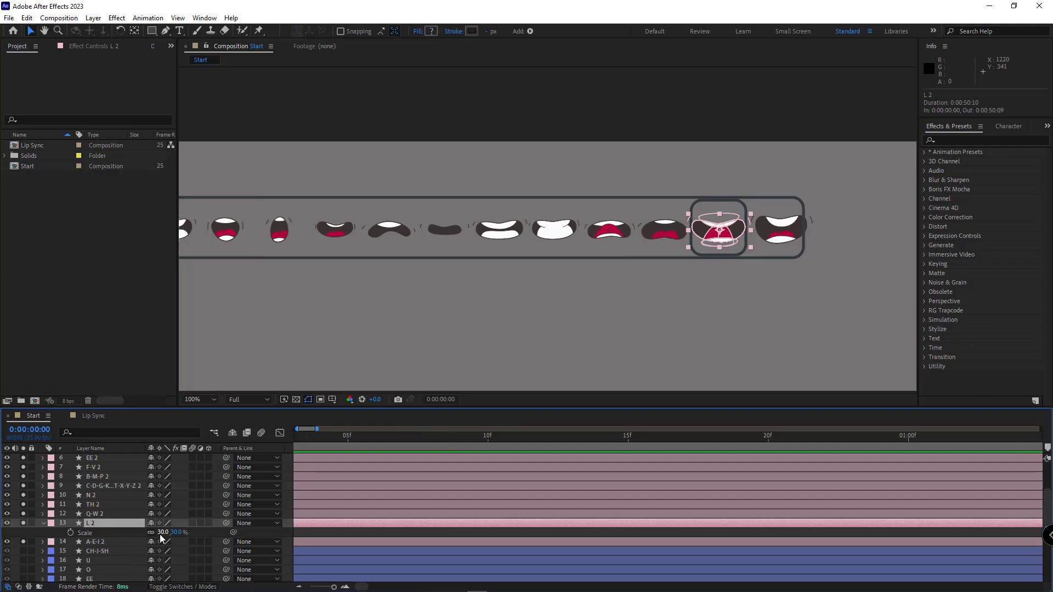
{"action": "key", "text": "Return"}
{"action": "key", "text": "ctrl+Down"}
{"action": "type", "text": "s"}
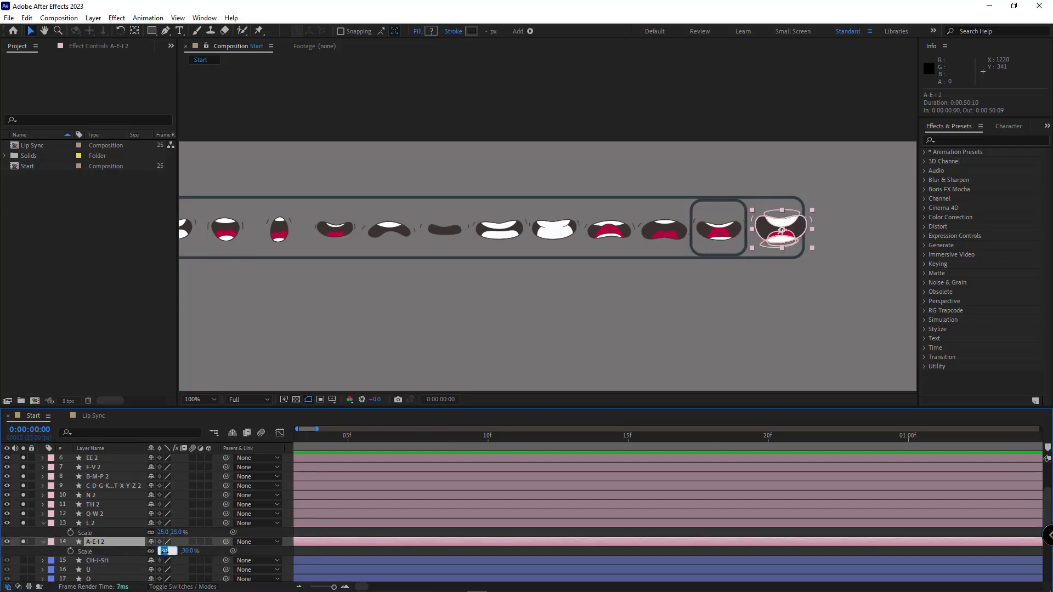
{"action": "type", "text": "25"}
{"action": "key", "text": "Return"}
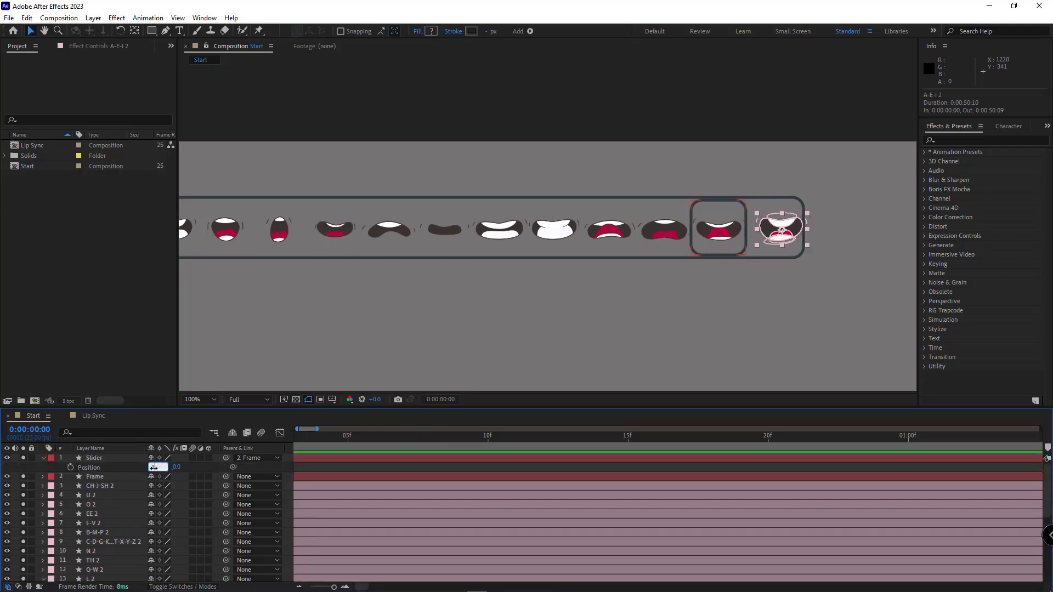
{"action": "type", "text": "1190"}
Move the slider box to X 1190, center A-E-I in the frame, and collapse layer properties
{"action": "key", "text": "Return"}
{"action": "left_click", "coordinate": [780, 233]}
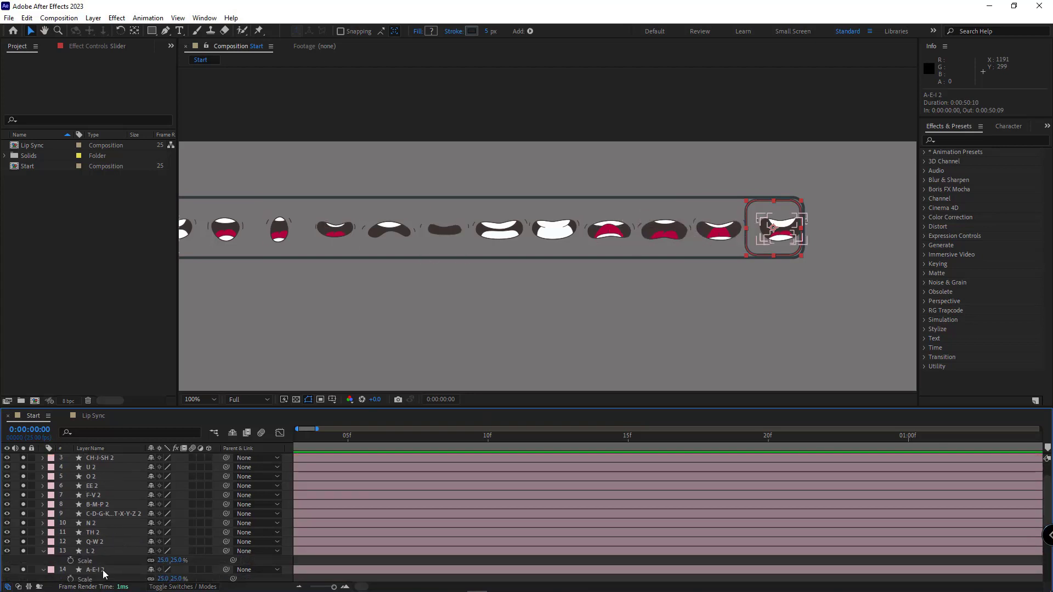
{"action": "left_click_drag", "start_coordinate": [780, 233], "coordinate": [775, 236]}
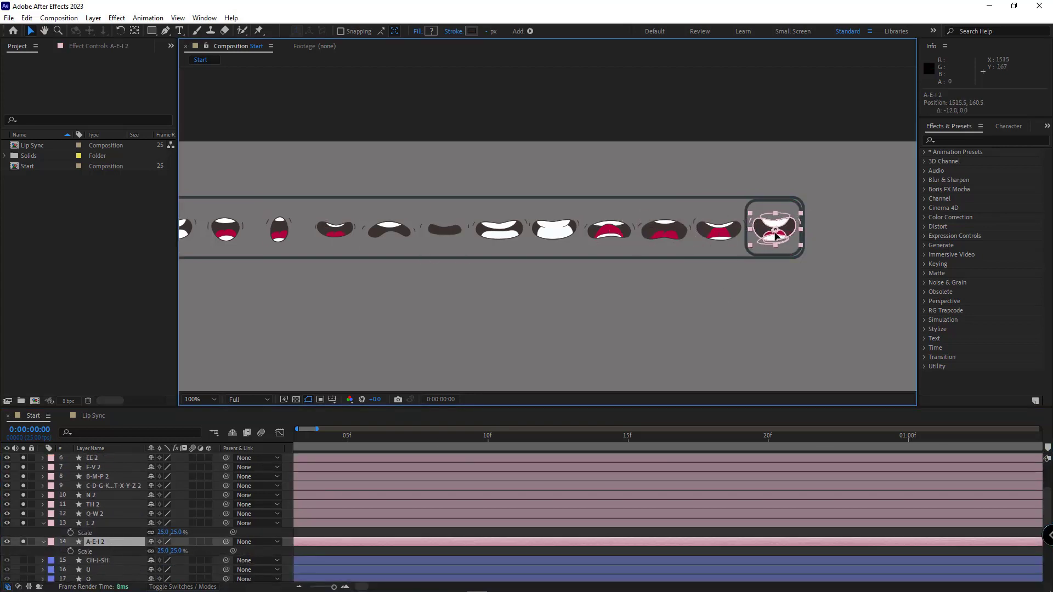
{"action": "scroll", "coordinate": [663, 270], "scroll_direction": "left", "scroll_amount": 5}
{"action": "left_click", "coordinate": [548, 281]}
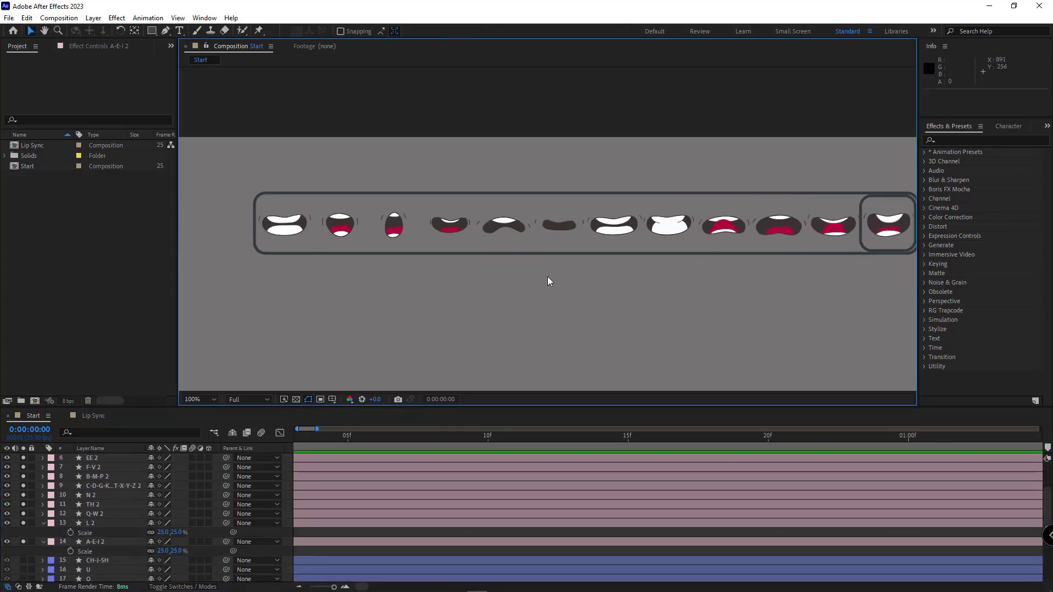
{"action": "left_click", "coordinate": [88, 520]}
{"action": "key", "text": "ctrl+a"}
{"action": "scroll", "coordinate": [66, 483], "scroll_direction": "up", "scroll_amount": 3}
{"action": "left_click", "coordinate": [404, 369]}
{"action": "scroll", "coordinate": [346, 329], "scroll_direction": "right", "scroll_amount": 1}
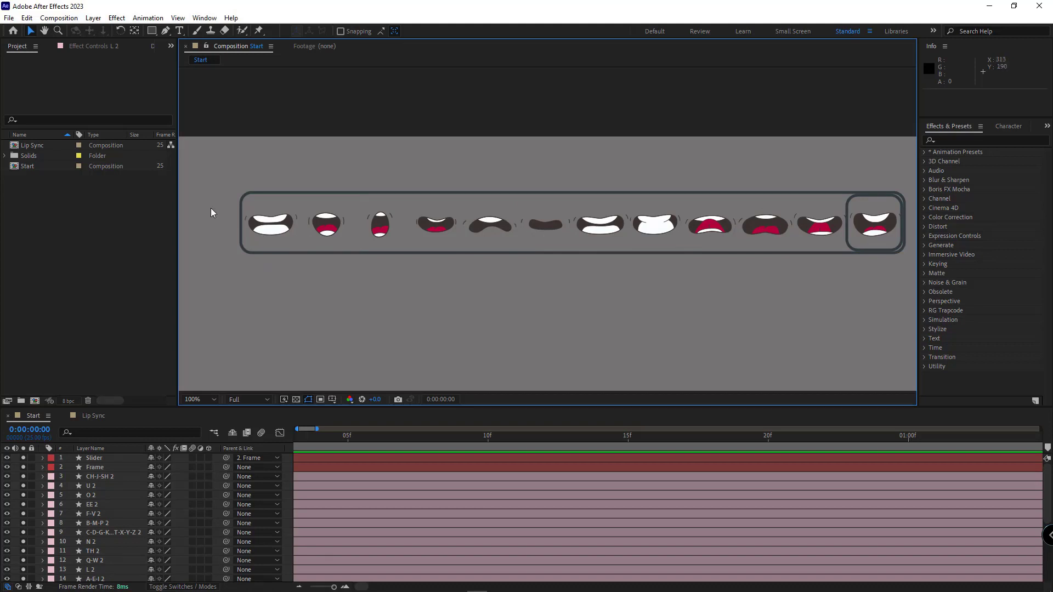
Draw a paragraph text box below the first mouth for the Ch, J, Sh label
{"action": "left_click", "coordinate": [180, 32]}
{"action": "key", "text": "period"}
{"action": "mouse_move", "coordinate": [255, 261]}
{"action": "left_mouse_down"}
{"action": "mouse_move", "coordinate": [413, 219]}
{"action": "mouse_move", "coordinate": [524, 224]}
{"action": "mouse_move", "coordinate": [535, 212]}
{"action": "mouse_move", "coordinate": [554, 227]}
{"action": "left_mouse_up"}
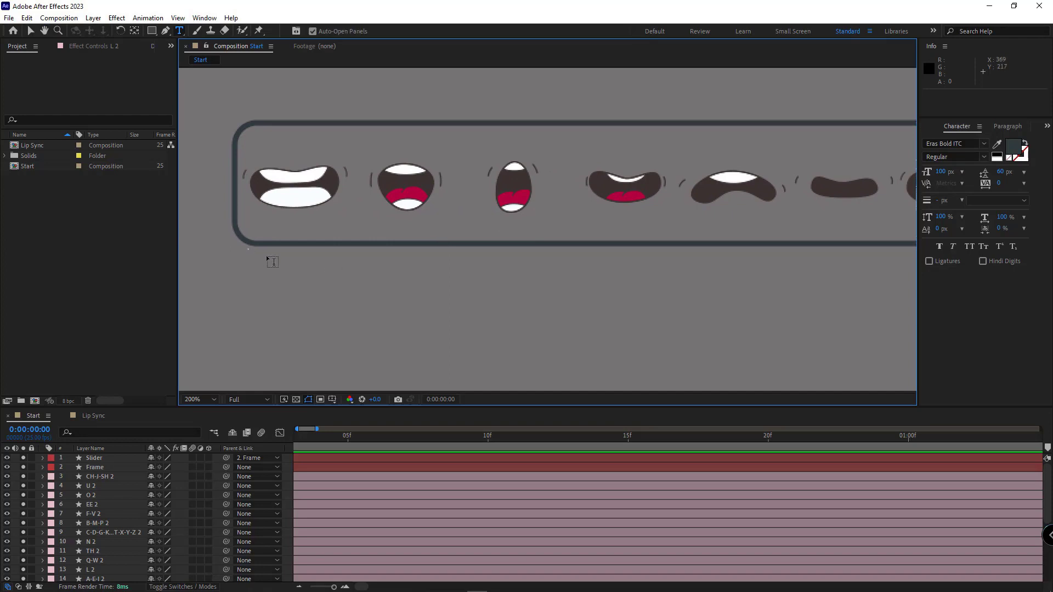
{"action": "left_click_drag", "start_coordinate": [248, 249], "coordinate": [339, 271]}
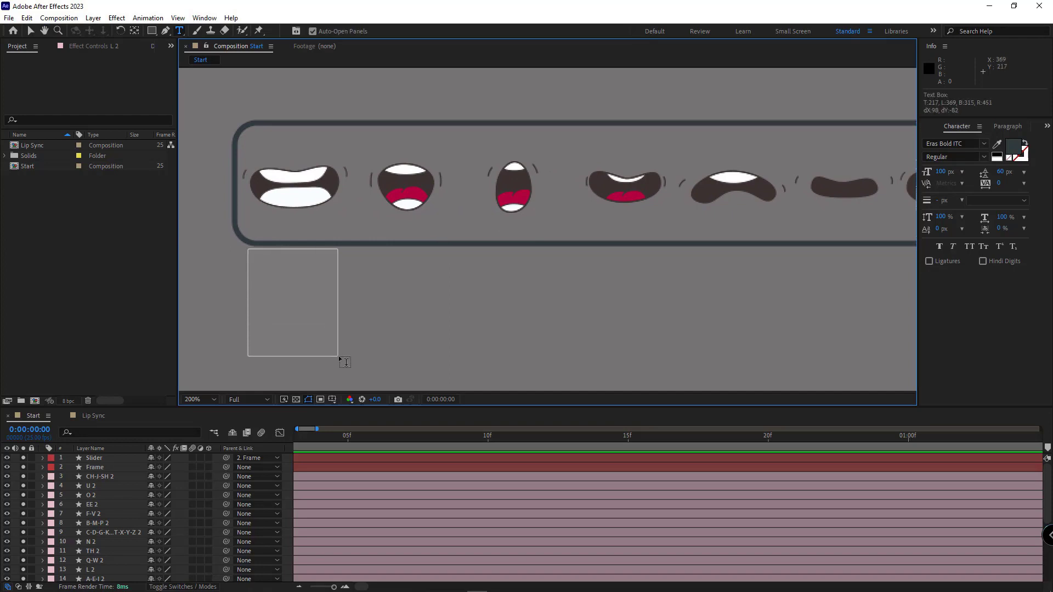
{"action": "left_click_drag", "start_coordinate": [330, 354], "coordinate": [340, 352]}
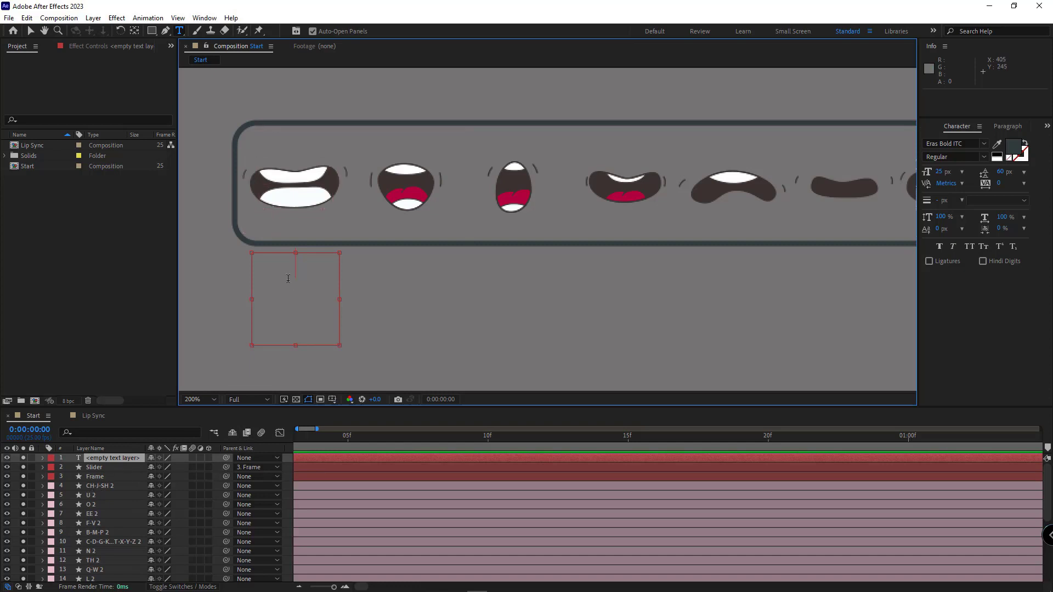
{"action": "type", "text": "Ch, "}
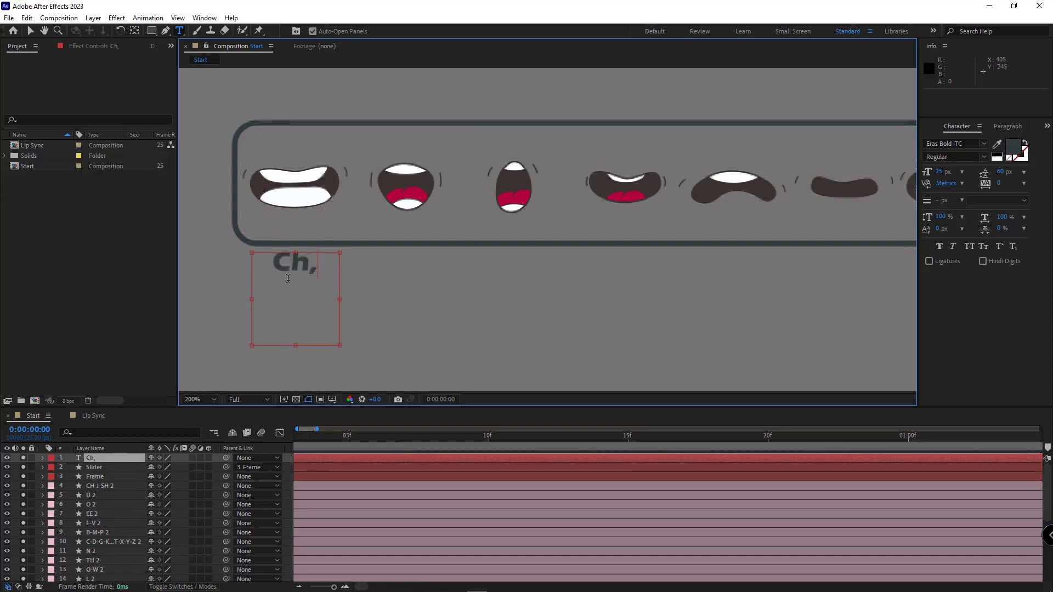
{"action": "type", "text": "J,"}
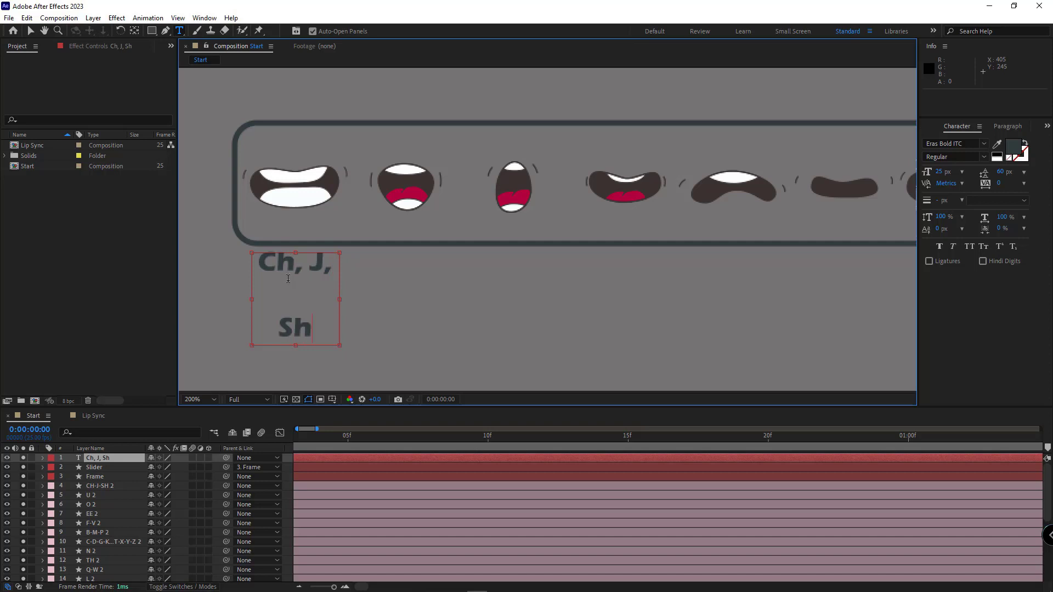
Set the label's leading to 36 and size to 18, then lower it beneath the first mouth
{"action": "key", "text": "ctrl+a"}
{"action": "left_click_drag", "start_coordinate": [1002, 172], "coordinate": [985, 174]}
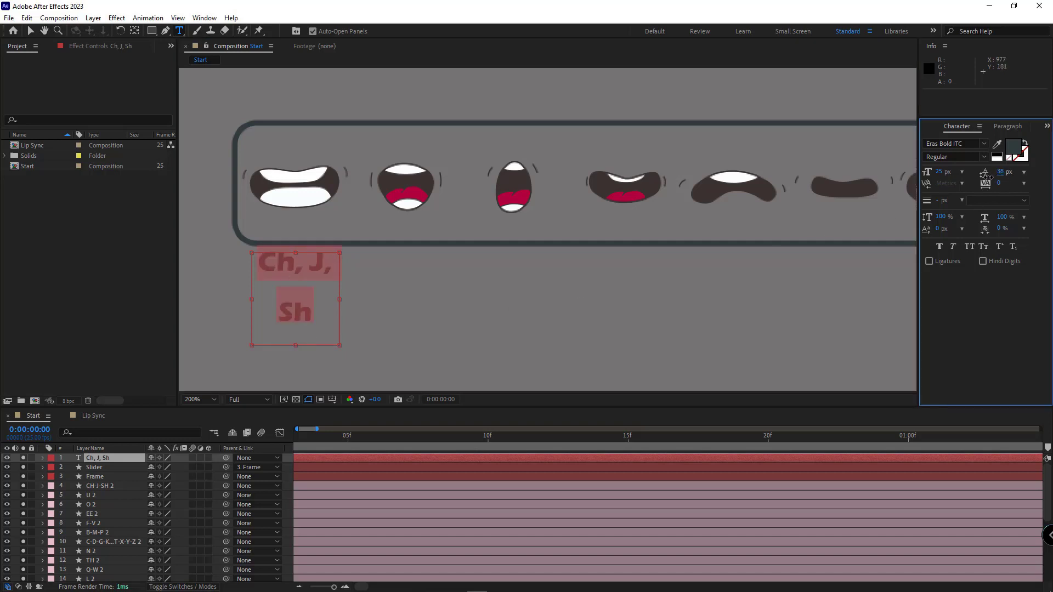
{"action": "left_click", "coordinate": [946, 173]}
{"action": "type", "text": "18"}
{"action": "key", "text": "Return"}
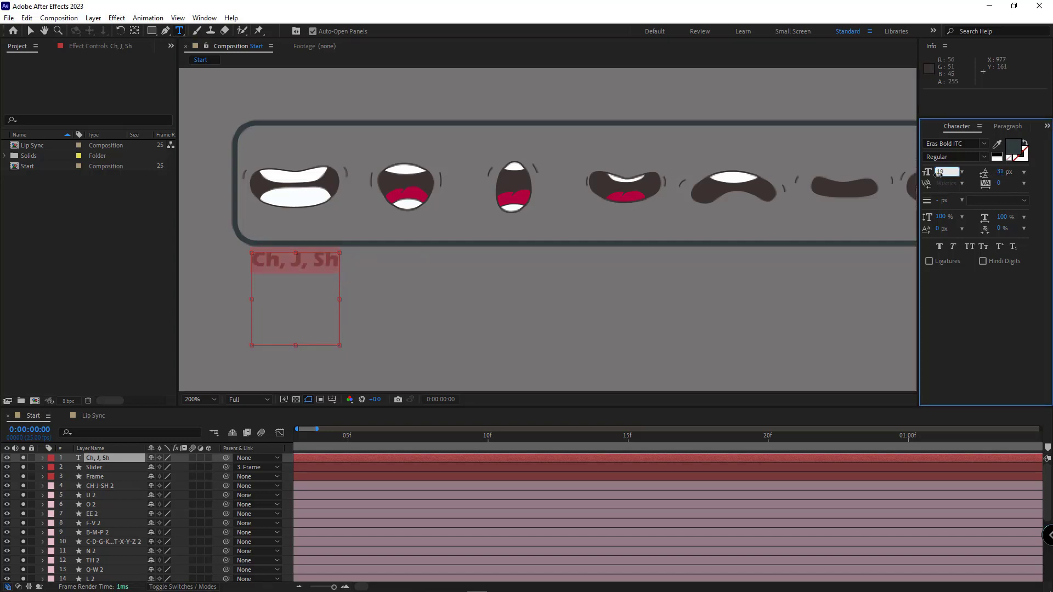
{"action": "key", "text": "Escape"}
{"action": "key", "text": "v"}
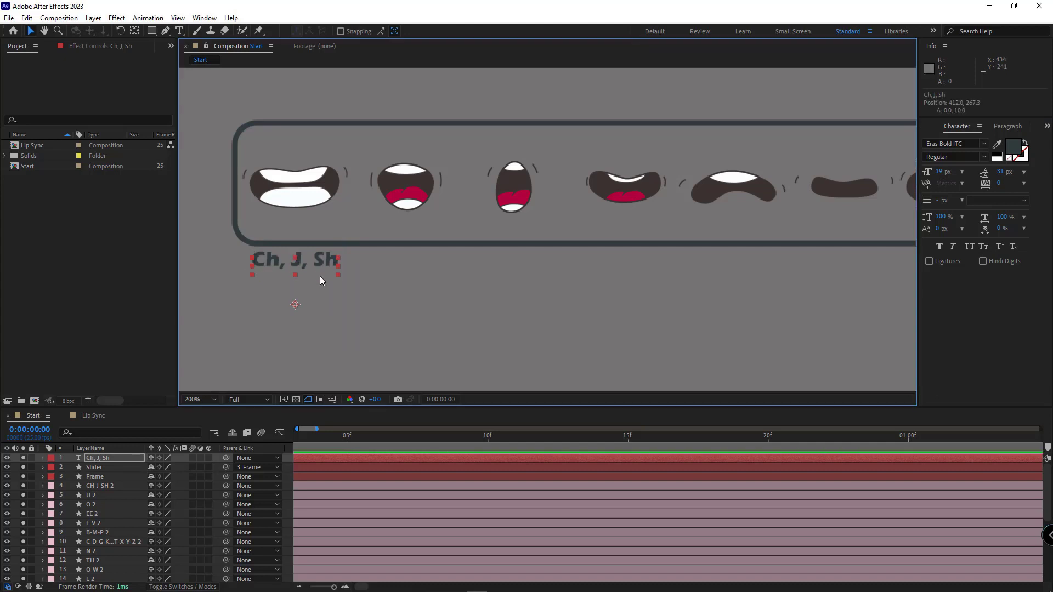
{"action": "key", "text": "shift+Down"}
{"action": "key", "text": "shift+Down"}
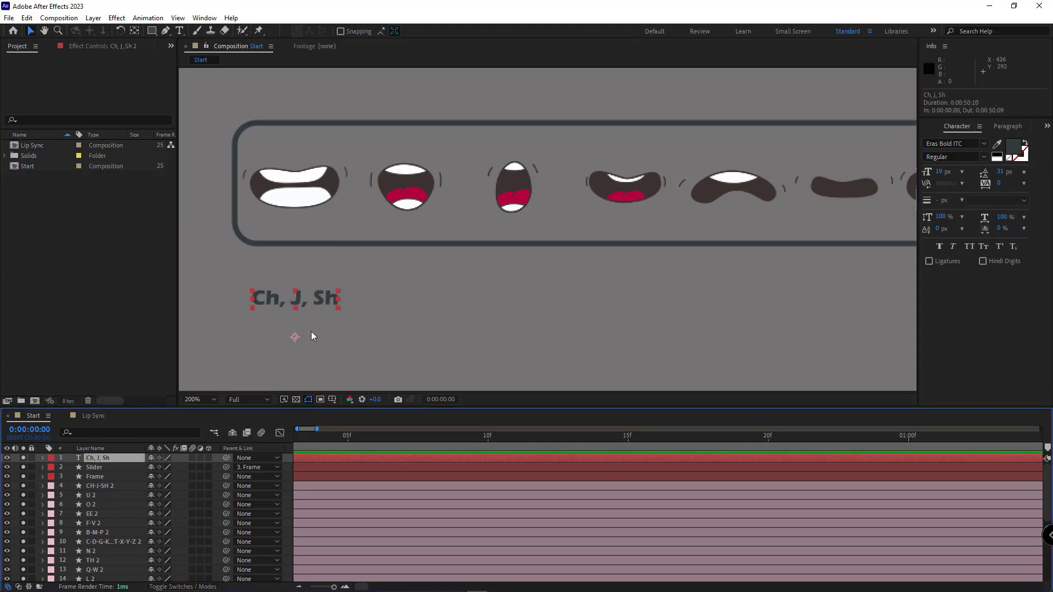
Duplicate the Ch, J, Sh label and nudge the copy under the second mouth
{"action": "key", "text": "ctrl+d"}
{"action": "key", "text": "Right"}
{"action": "key", "text": "Right"}
{"action": "key", "text": "Right"}
{"action": "key", "text": "shift+Right"}
{"action": "key", "text": "shift+Right"}
{"action": "key", "text": "shift+Right"}
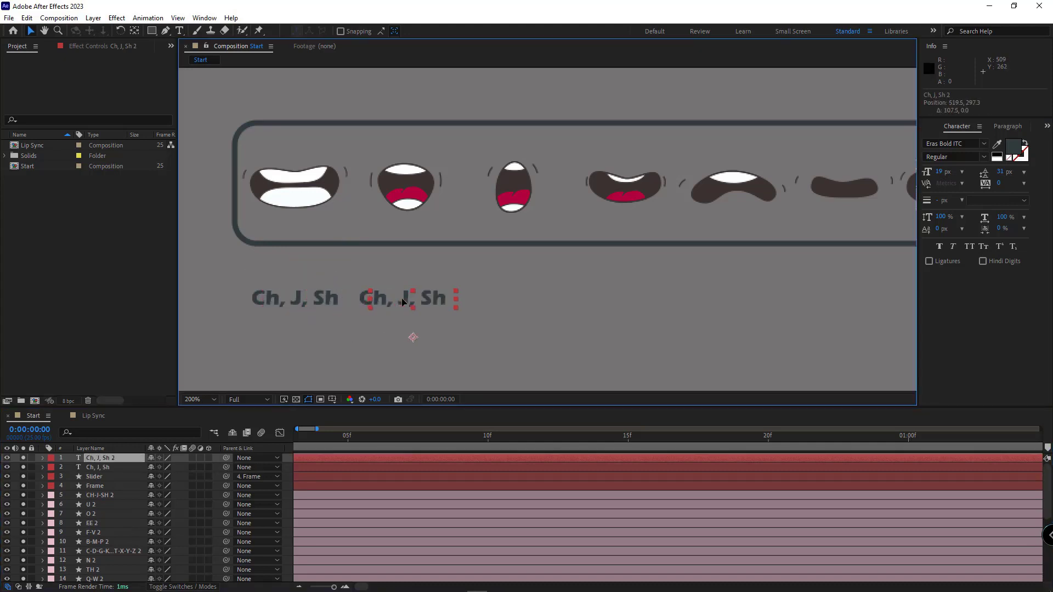
{"action": "key", "text": "Right"}
{"action": "key", "text": "Right"}
{"action": "key", "text": "Right"}
{"action": "key", "text": "Left"}
{"action": "key", "text": "Left"}
{"action": "key", "text": "Left"}
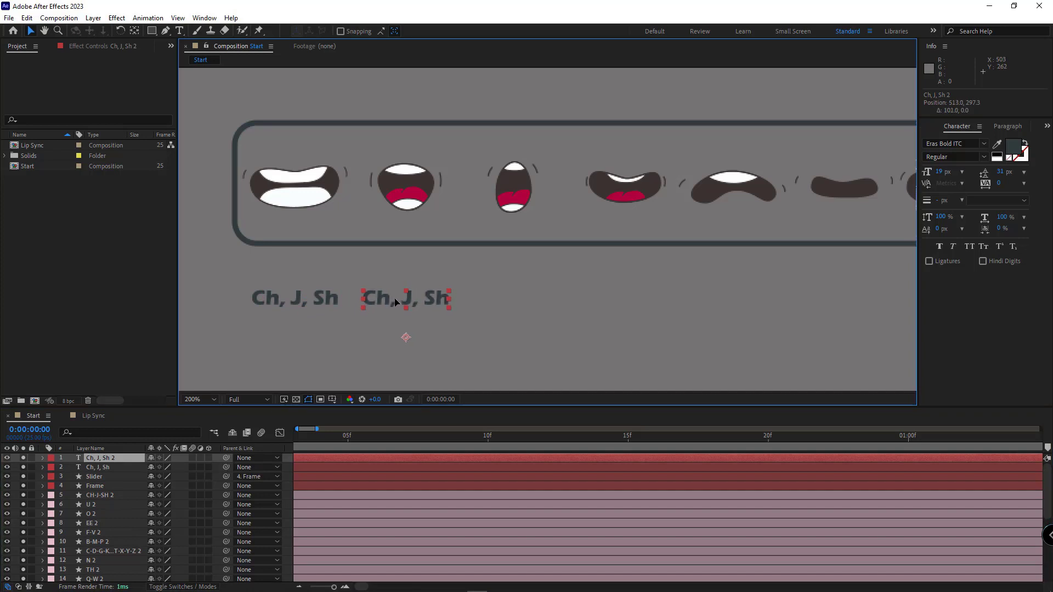
Show rulers and place vertical guides through the second mouth through the framed mouth
{"action": "key", "text": "ctrl+r"}
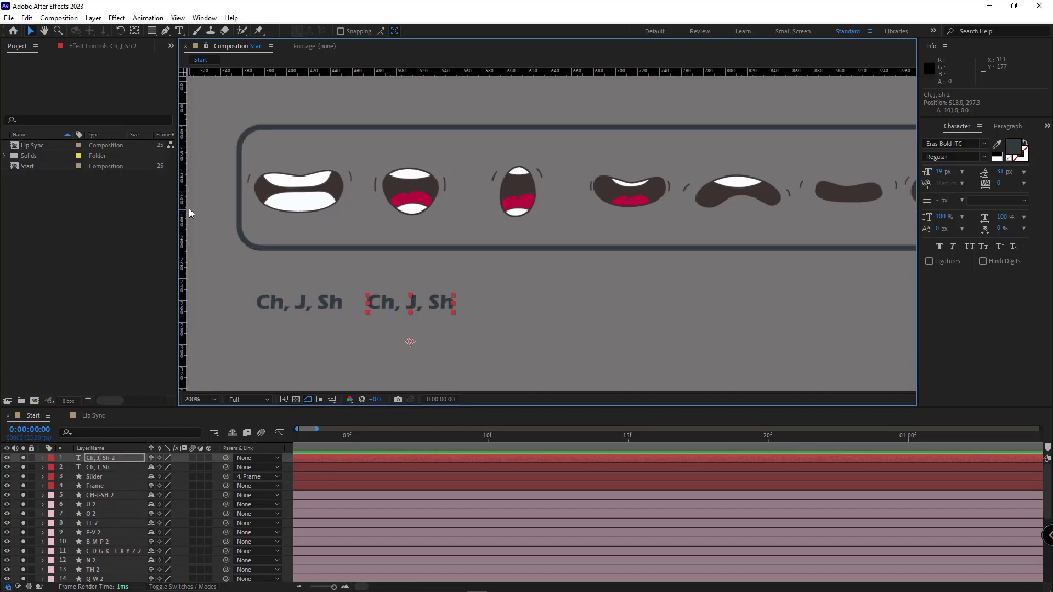
{"action": "left_click_drag", "start_coordinate": [185, 209], "coordinate": [409, 224]}
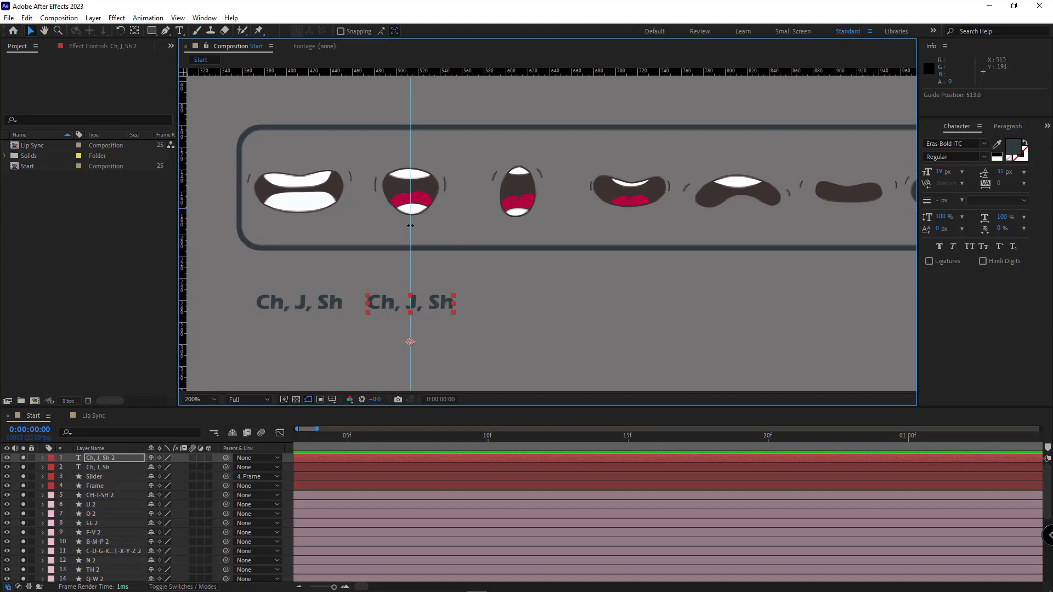
{"action": "left_click_drag", "start_coordinate": [512, 240], "coordinate": [519, 241]}
{"action": "left_click_drag", "start_coordinate": [185, 238], "coordinate": [628, 241]}
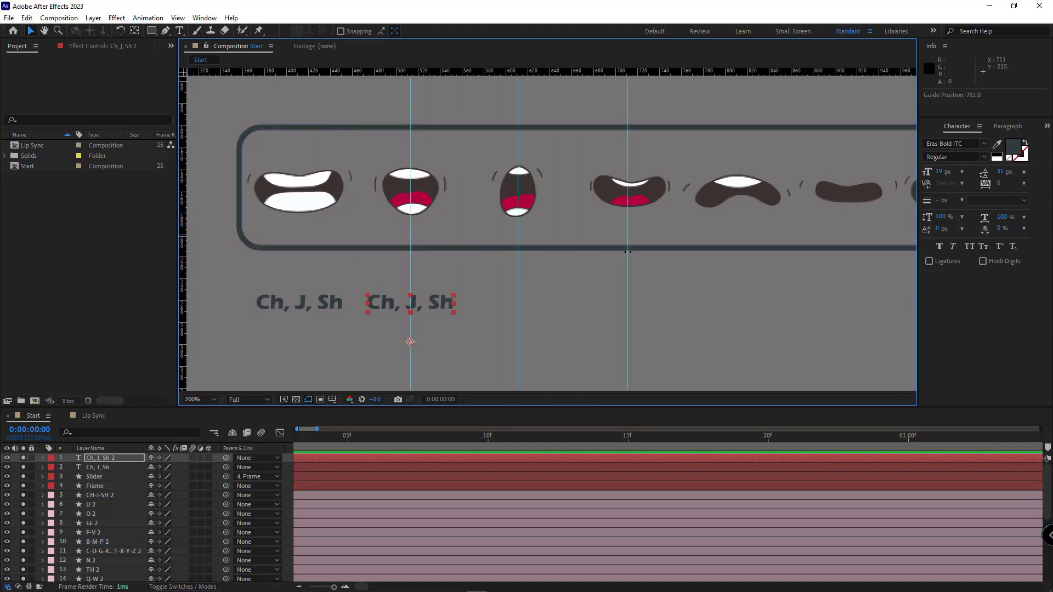
{"action": "scroll", "coordinate": [350, 243], "scroll_direction": "right", "scroll_amount": 3}
{"action": "scroll", "coordinate": [350, 242], "scroll_direction": "right", "scroll_amount": 3}
{"action": "mouse_move", "coordinate": [185, 242]}
{"action": "left_mouse_down"}
{"action": "mouse_move", "coordinate": [535, 244]}
{"action": "mouse_move", "coordinate": [403, 254]}
{"action": "mouse_move", "coordinate": [451, 256]}
{"action": "left_mouse_up"}
{"action": "scroll", "coordinate": [536, 245], "scroll_direction": "right", "scroll_amount": 5}
{"action": "scroll", "coordinate": [551, 254], "scroll_direction": "right", "scroll_amount": 3}
{"action": "scroll", "coordinate": [435, 245], "scroll_direction": "right", "scroll_amount": 2}
{"action": "left_click_drag", "start_coordinate": [184, 252], "coordinate": [583, 258]}
{"action": "scroll", "coordinate": [583, 258], "scroll_direction": "right", "scroll_amount": 3}
{"action": "left_click_drag", "start_coordinate": [184, 263], "coordinate": [469, 264]}
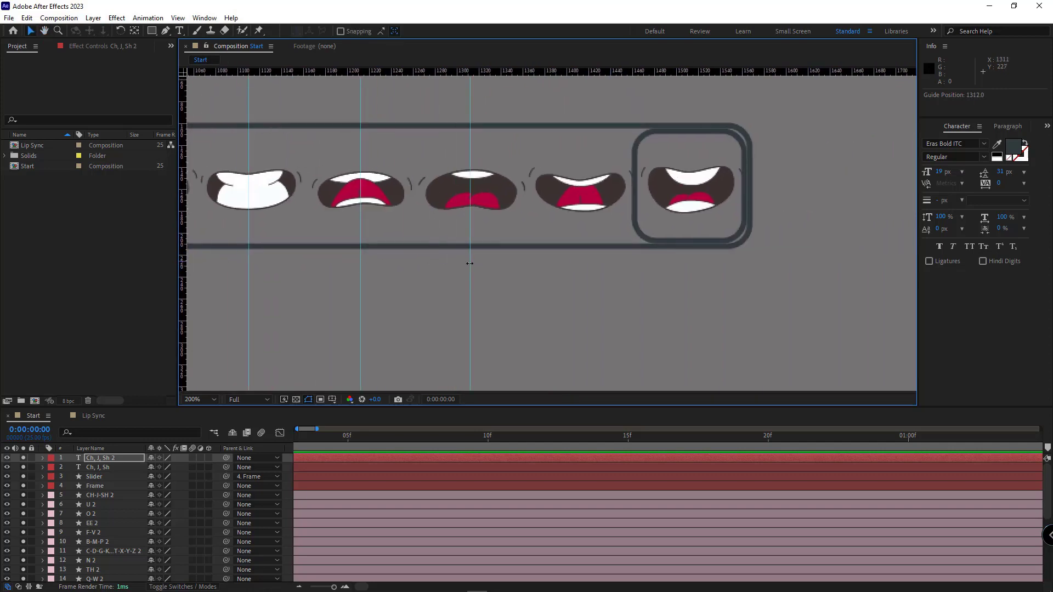
{"action": "left_click_drag", "start_coordinate": [548, 263], "coordinate": [582, 263]}
{"action": "left_click_drag", "start_coordinate": [673, 264], "coordinate": [690, 264]}
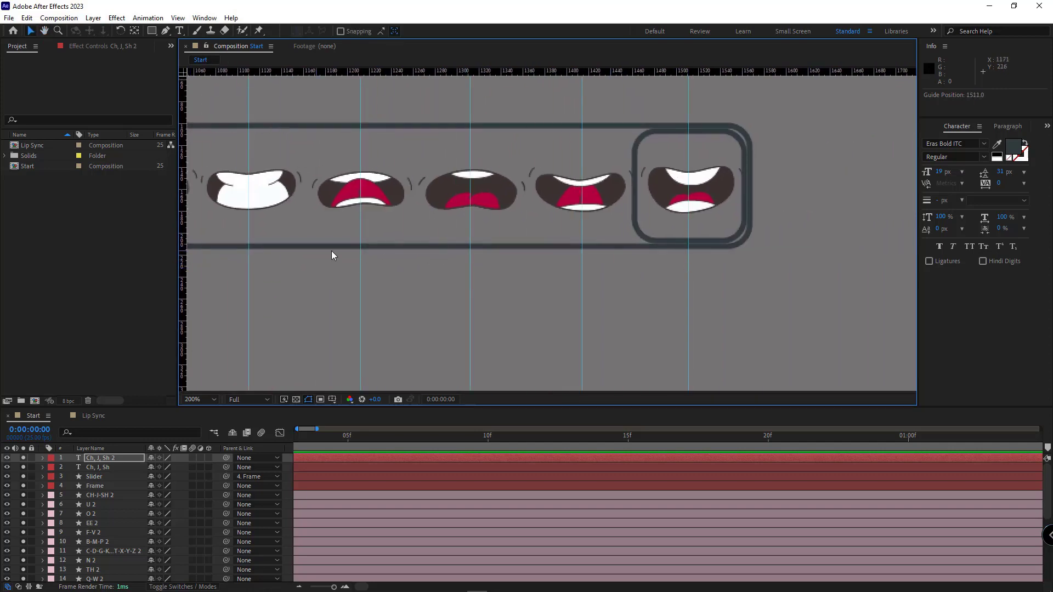
{"action": "scroll", "coordinate": [650, 242], "scroll_direction": "left", "scroll_amount": 6}
{"action": "scroll", "coordinate": [557, 239], "scroll_direction": "left", "scroll_amount": 3}
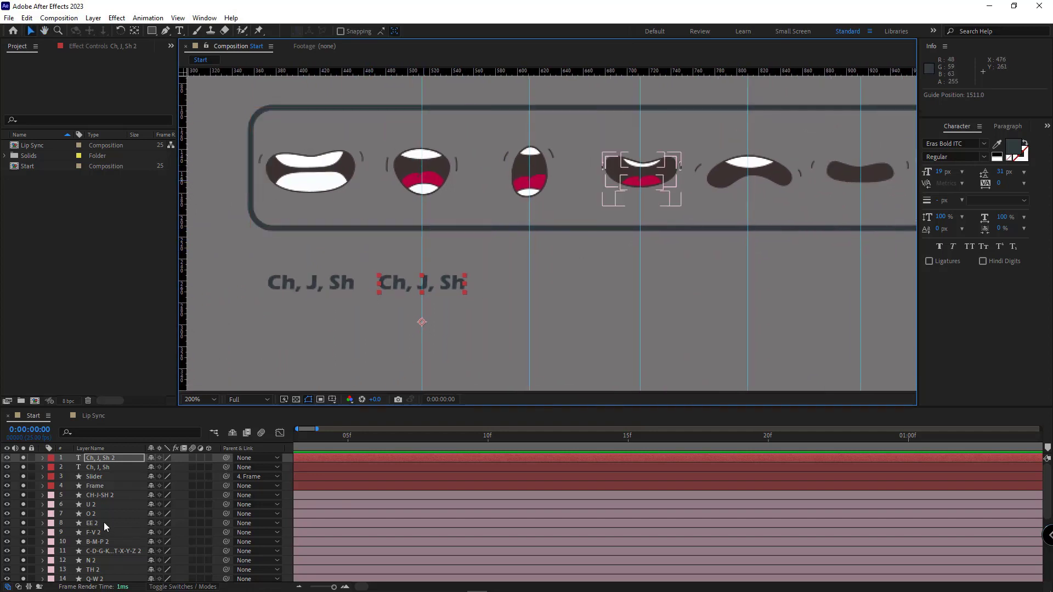
Retype the copied label as U, then make an O copy under the next mouth
{"action": "double_click", "coordinate": [441, 290]}
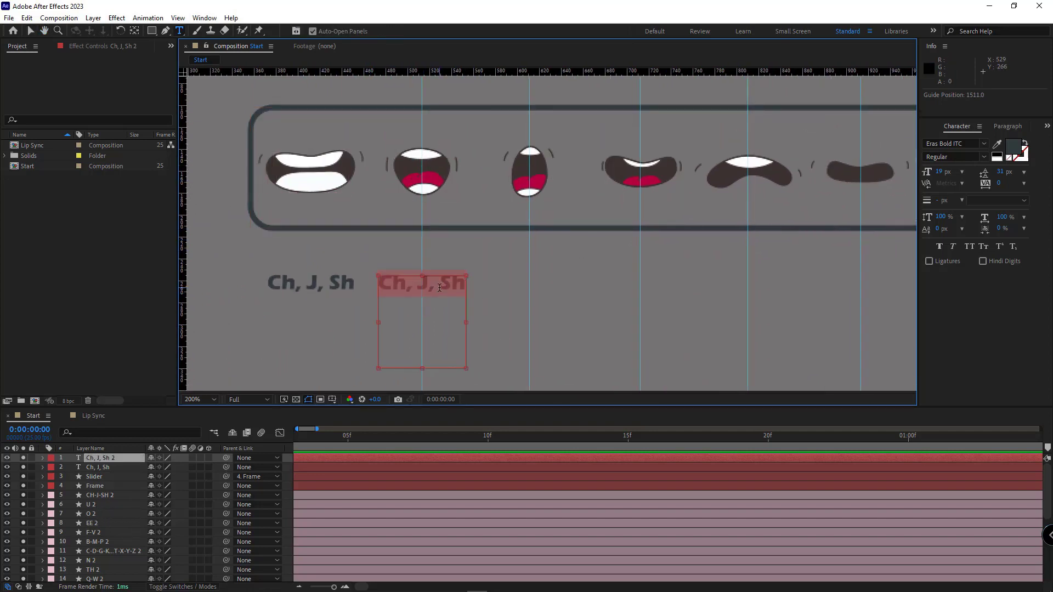
{"action": "type", "text": "U"}
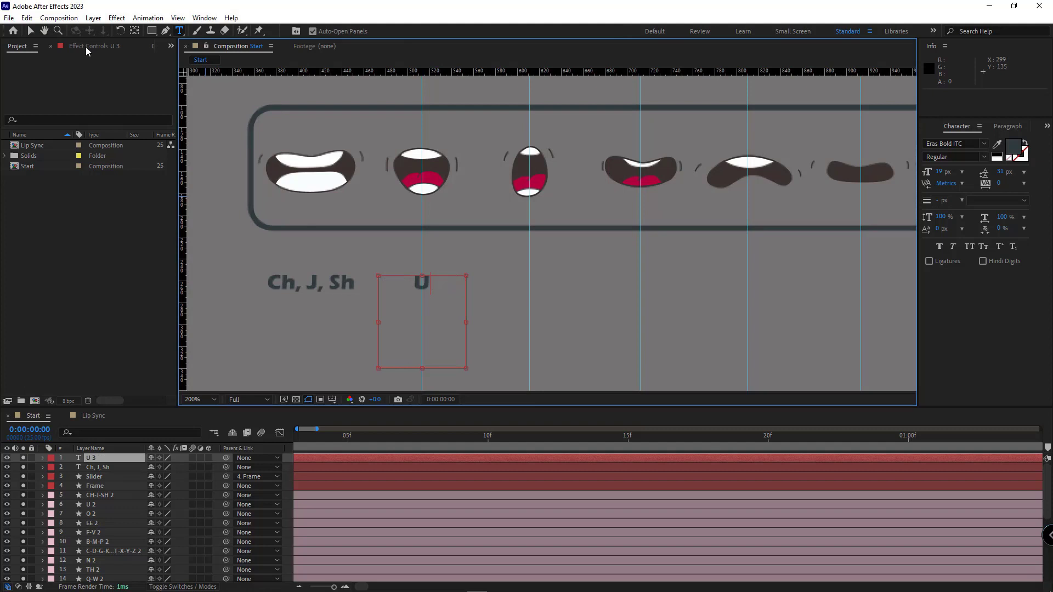
{"action": "left_click", "coordinate": [33, 30]}
{"action": "key", "text": "ctrl+d"}
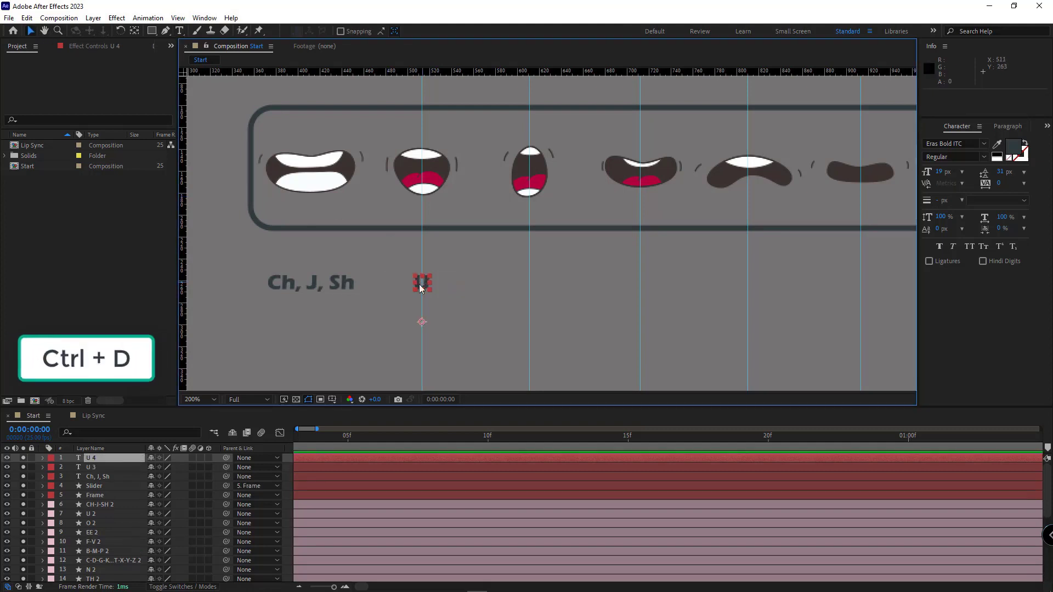
{"action": "left_click_drag", "start_coordinate": [429, 286], "coordinate": [537, 284]}
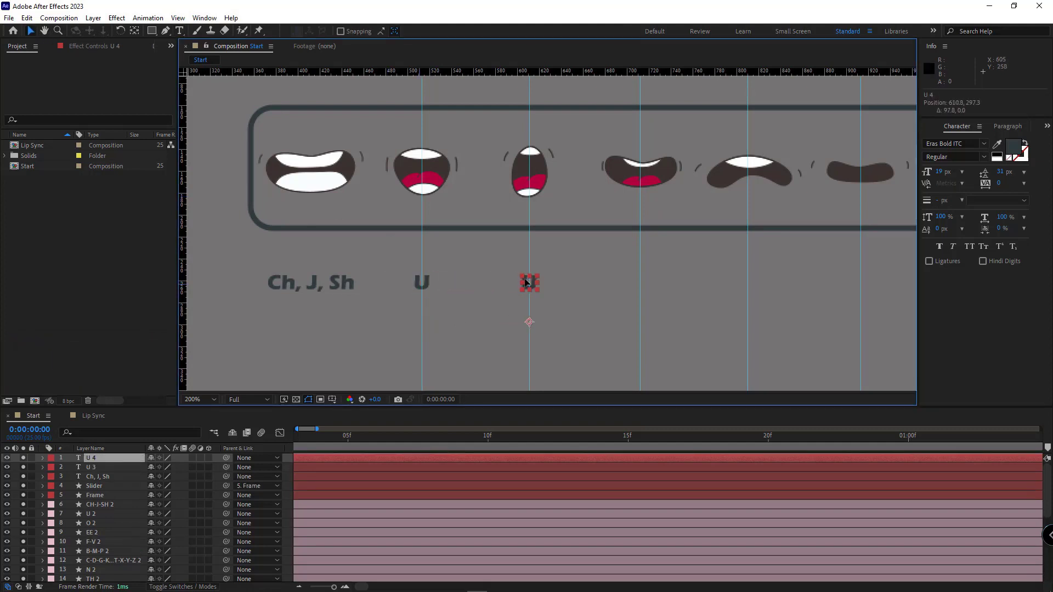
{"action": "left_click_drag", "start_coordinate": [599, 281], "coordinate": [510, 270]}
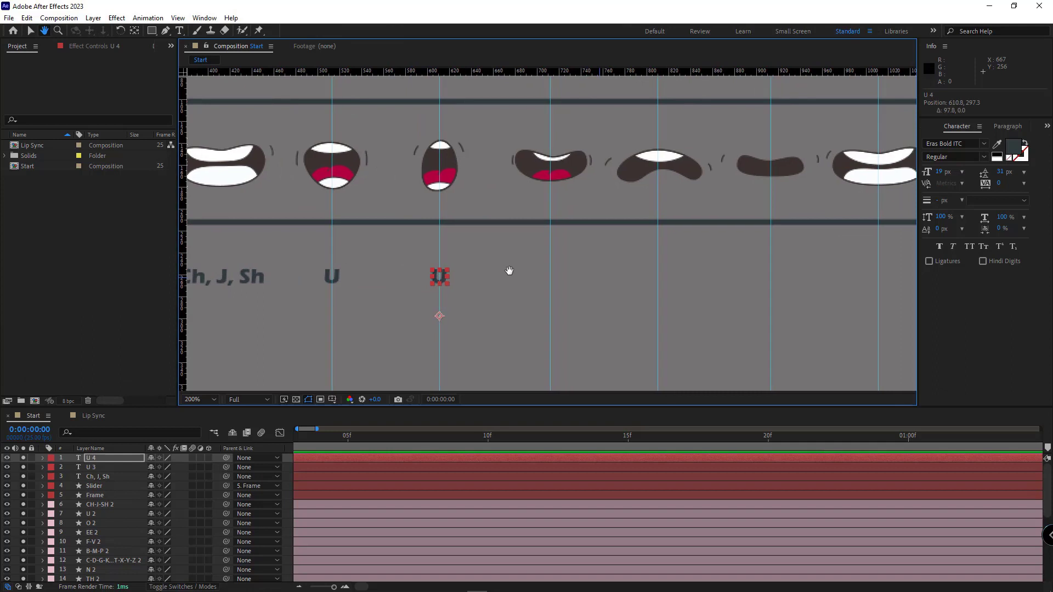
{"action": "double_click", "coordinate": [440, 277]}
{"action": "type", "text": "O"}
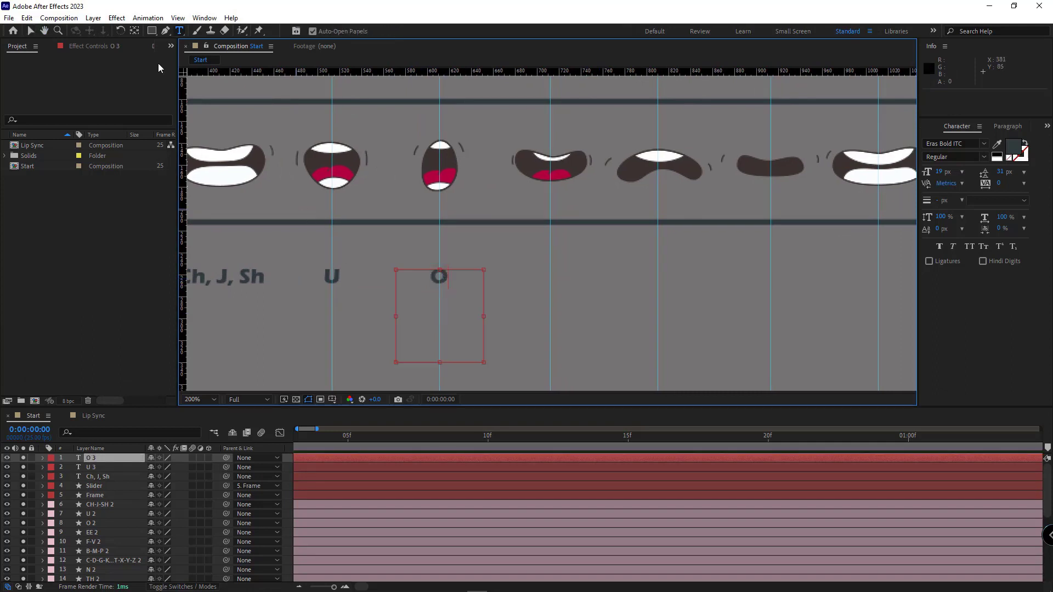
{"action": "left_click", "coordinate": [30, 30]}
Duplicate the O label repeatedly, nudging each copy under the next mouth through the framed pose
{"action": "key", "text": "ctrl+d"}
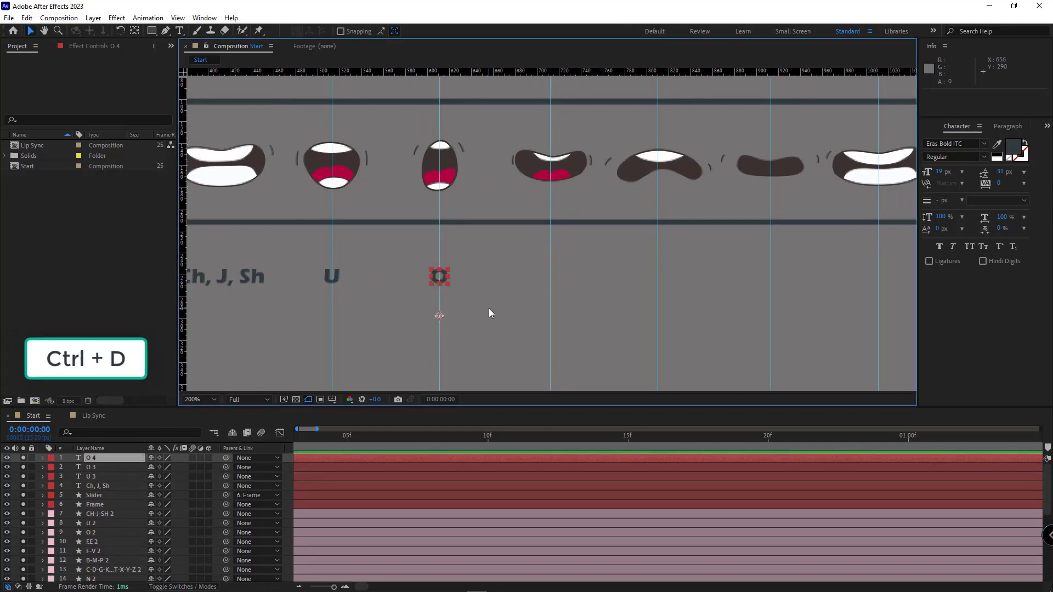
{"action": "key", "text": "shift+Right"}
{"action": "key", "text": "shift+Right"}
{"action": "key", "text": "shift+Right"}
{"action": "key", "text": "shift+Right"}
{"action": "key", "text": "shift+Right"}
{"action": "key", "text": "shift+Right"}
{"action": "key", "text": "shift+Right"}
{"action": "key", "text": "shift+Right"}
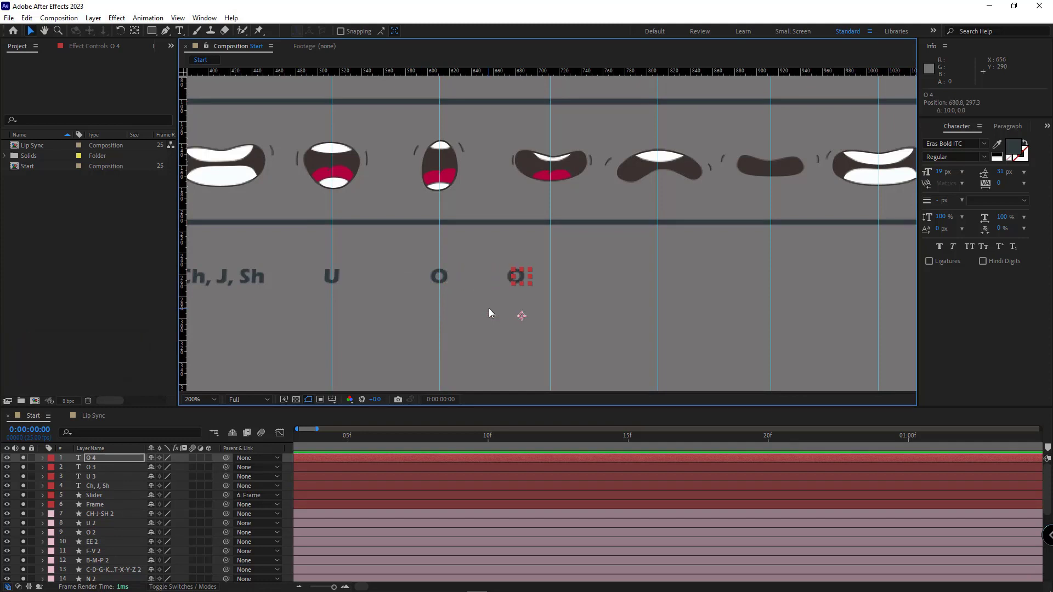
{"action": "key", "text": "shift+Right"}
{"action": "key", "text": "shift+Right"}
{"action": "key", "text": "shift+Right"}
{"action": "scroll", "coordinate": [513, 304], "scroll_direction": "right", "scroll_amount": 5}
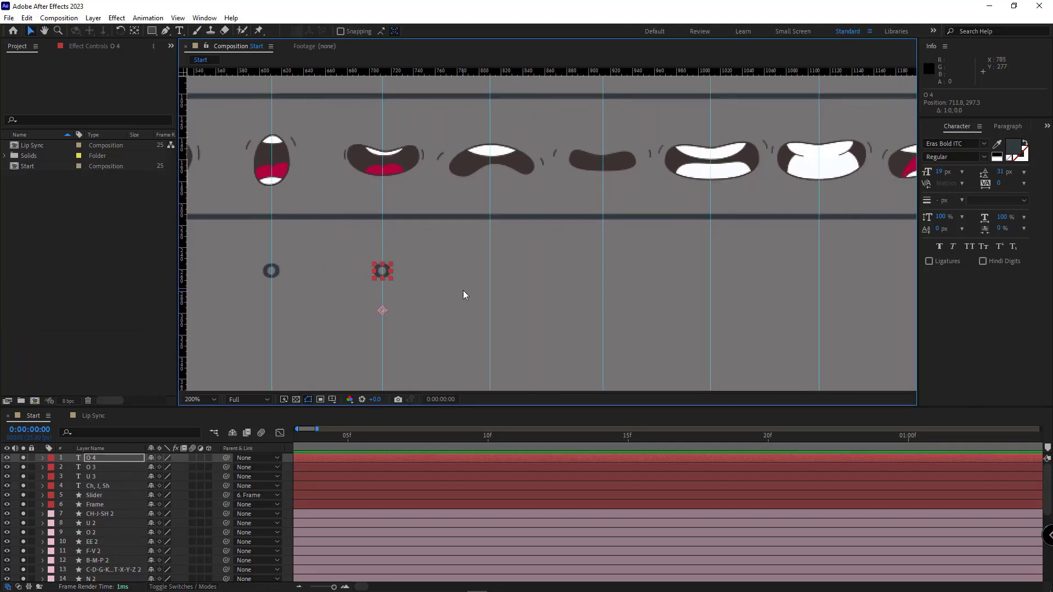
{"action": "key", "text": "ctrl+d"}
{"action": "key", "text": "shift+Right"}
{"action": "key", "text": "shift+Right"}
{"action": "key", "text": "shift+Right"}
{"action": "key", "text": "Left"}
{"action": "key", "text": "Left"}
{"action": "key", "text": "Left"}
{"action": "key", "text": "ctrl+d"}
{"action": "key", "text": "Right"}
{"action": "key", "text": "Right"}
{"action": "key", "text": "Right"}
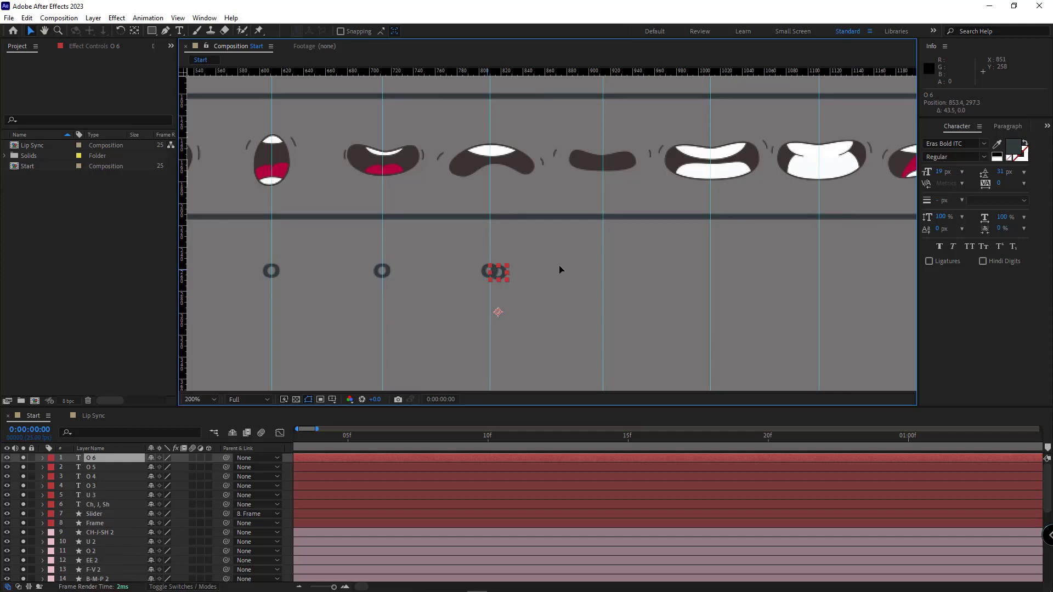
{"action": "key", "text": "shift+Right"}
{"action": "key", "text": "shift+Right"}
{"action": "key", "text": "shift+Right"}
{"action": "scroll", "coordinate": [560, 270], "scroll_direction": "right", "scroll_amount": 5}
{"action": "key", "text": "ctrl+d"}
{"action": "key", "text": "shift+Right"}
{"action": "key", "text": "shift+Right"}
{"action": "key", "text": "shift+Right"}
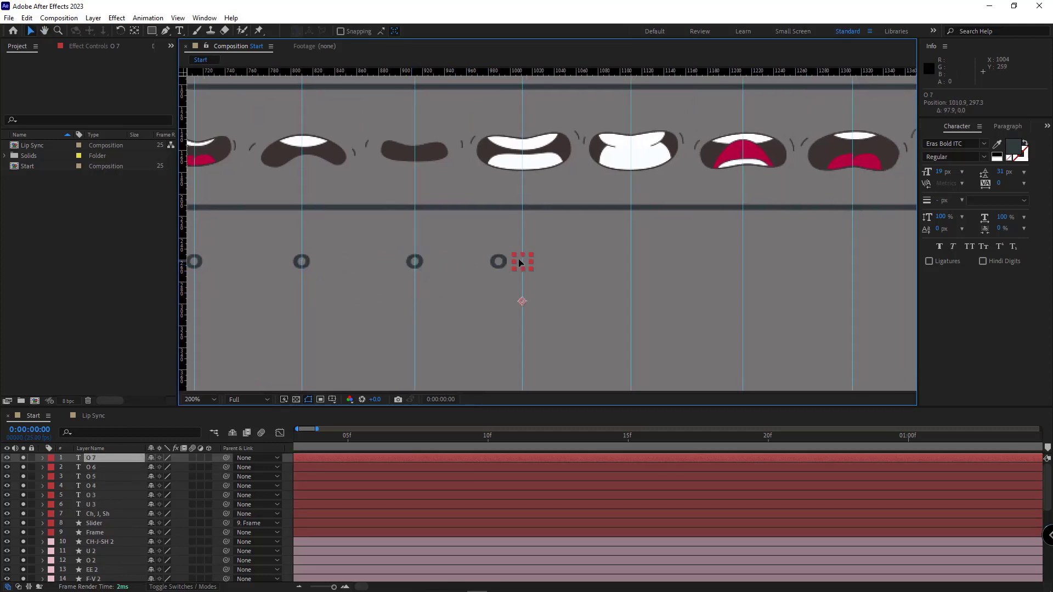
{"action": "key", "text": "ctrl+d"}
{"action": "key", "text": "shift+Right"}
{"action": "key", "text": "shift+Right"}
{"action": "key", "text": "shift+Right"}
{"action": "key", "text": "Left"}
{"action": "key", "text": "Left"}
{"action": "scroll", "coordinate": [562, 261], "scroll_direction": "right", "scroll_amount": 5}
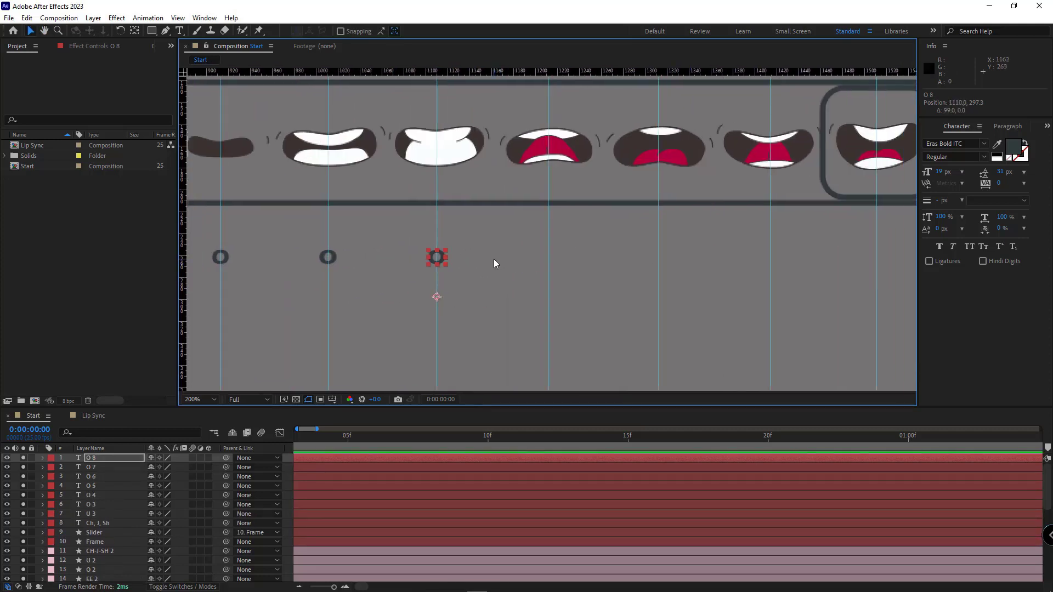
{"action": "key", "text": "ctrl+d"}
{"action": "key", "text": "shift+Right"}
{"action": "key", "text": "shift+Right"}
{"action": "key", "text": "shift+Right"}
{"action": "key", "text": "shift+Right"}
{"action": "key", "text": "Right"}
{"action": "key", "text": "Right"}
{"action": "scroll", "coordinate": [599, 265], "scroll_direction": "right", "scroll_amount": 3}
{"action": "key", "text": "ctrl+d"}
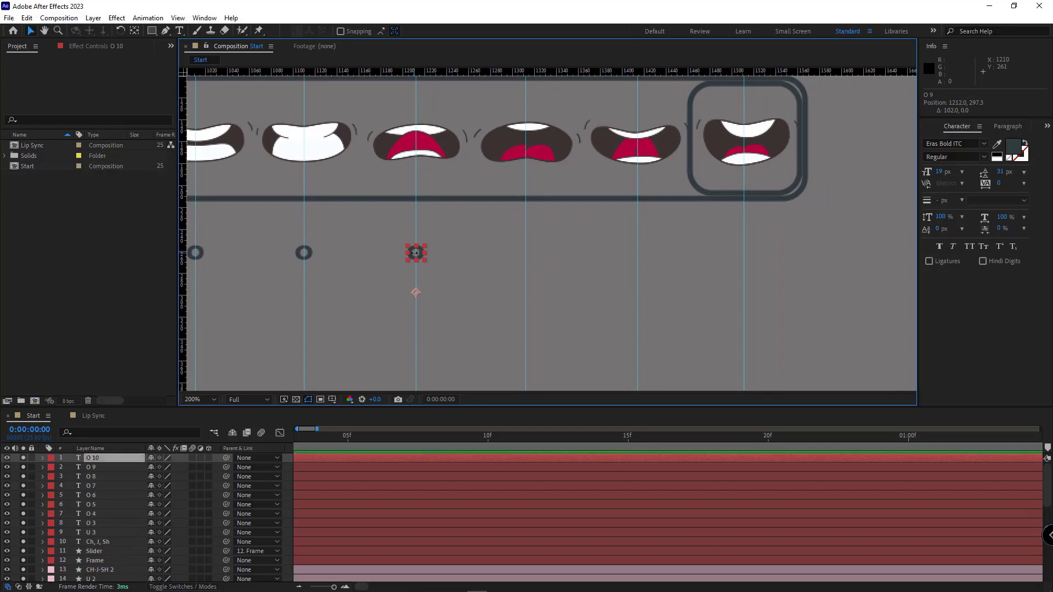
{"action": "key", "text": "shift+Right"}
{"action": "key", "text": "shift+Right"}
{"action": "key", "text": "shift+Right"}
{"action": "key", "text": "Left"}
{"action": "key", "text": "Left"}
{"action": "key", "text": "ctrl+d"}
{"action": "key", "text": "shift+Right"}
{"action": "key", "text": "shift+Right"}
{"action": "key", "text": "shift+Right"}
{"action": "key", "text": "shift+Right"}
{"action": "key", "text": "shift+Right"}
{"action": "key", "text": "shift+Right"}
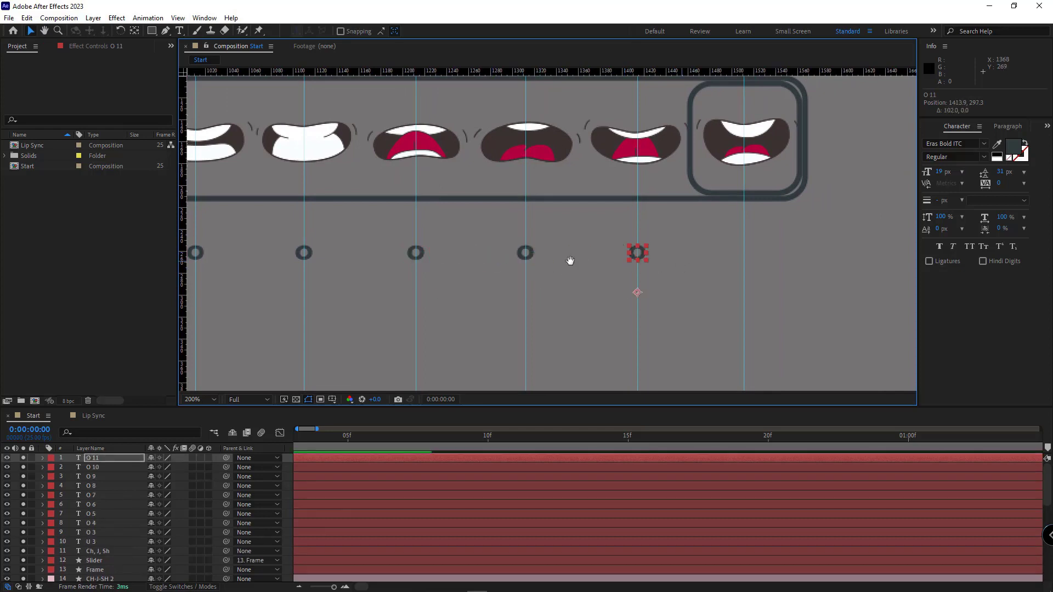
{"action": "scroll", "coordinate": [569, 260], "scroll_direction": "right", "scroll_amount": 4}
{"action": "key", "text": "ctrl+d"}
{"action": "key", "text": "shift+Right"}
{"action": "key", "text": "shift+Right"}
{"action": "key", "text": "shift+Right"}
{"action": "key", "text": "shift+Right"}
{"action": "key", "text": "shift+Right"}
{"action": "key", "text": "shift+Right"}
{"action": "key", "text": "Left"}
{"action": "key", "text": "Left"}
{"action": "key", "text": "Left"}
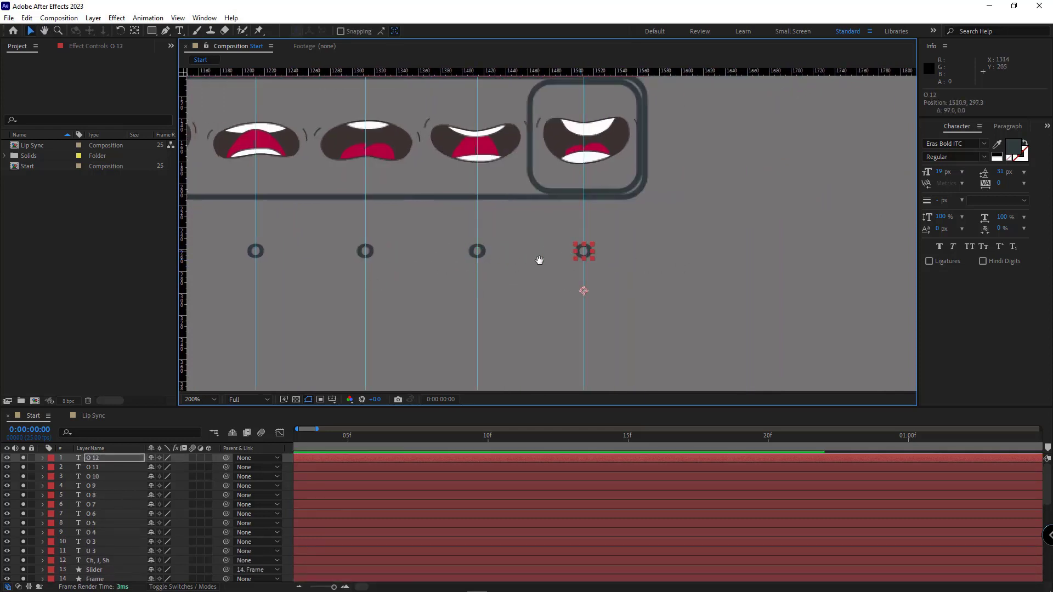
{"action": "scroll", "coordinate": [539, 261], "scroll_direction": "left", "scroll_amount": 3}
{"action": "scroll", "coordinate": [635, 281], "scroll_direction": "left", "scroll_amount": 1}
{"action": "scroll", "coordinate": [621, 266], "scroll_direction": "left", "scroll_amount": 3}
{"action": "scroll", "coordinate": [765, 284], "scroll_direction": "left", "scroll_amount": 2}
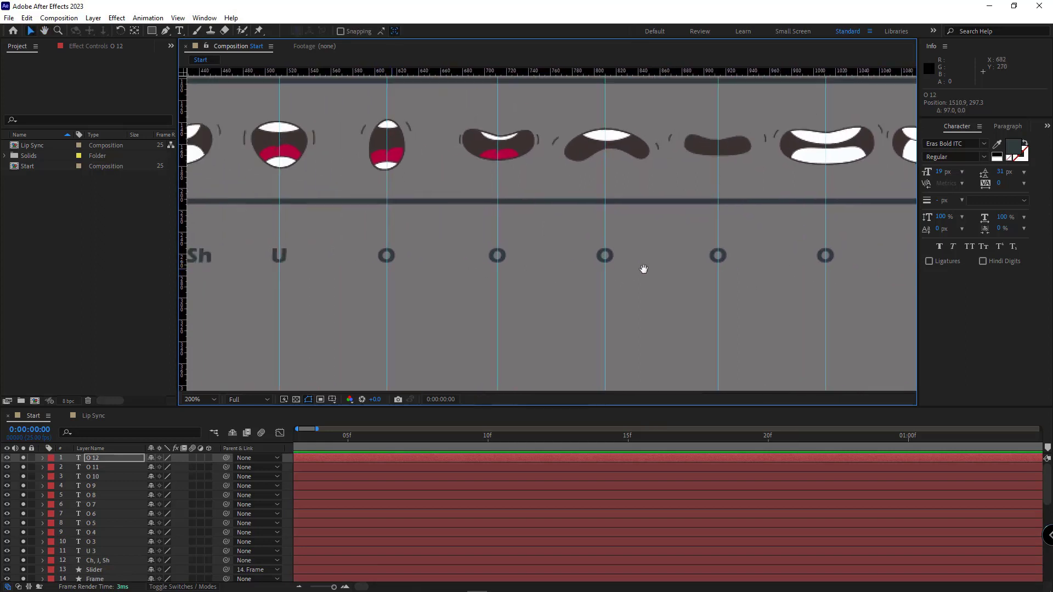
{"action": "scroll", "coordinate": [657, 271], "scroll_direction": "left", "scroll_amount": 4}
{"action": "scroll", "coordinate": [576, 268], "scroll_direction": "right", "scroll_amount": 3}
Retype two of the O copies as Ee and F, V
{"action": "left_click", "coordinate": [549, 253]}
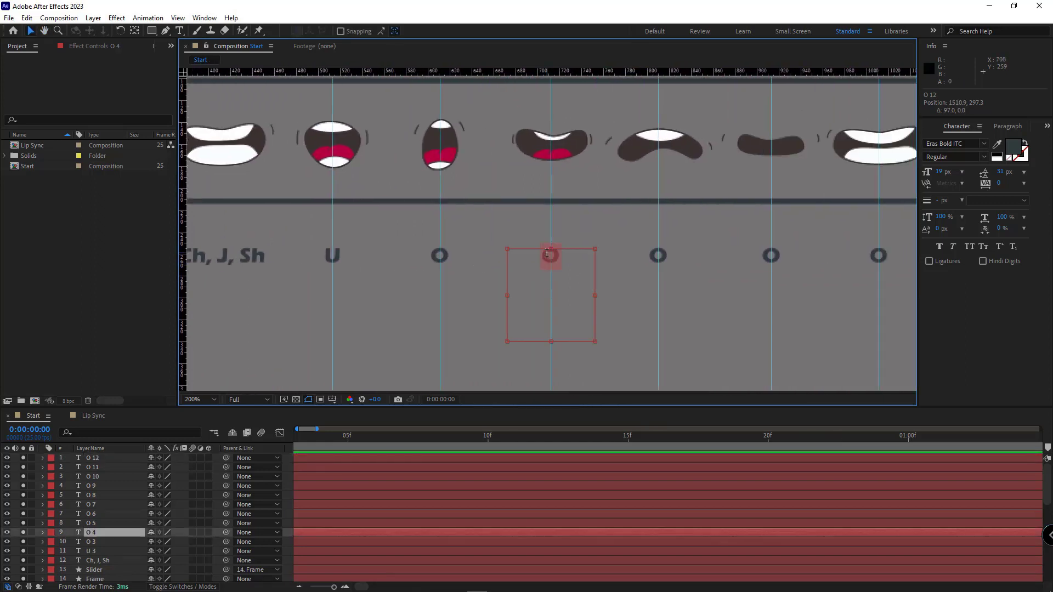
{"action": "key", "text": "ctrl+t"}
{"action": "scroll", "coordinate": [126, 506], "scroll_direction": "down", "scroll_amount": 4}
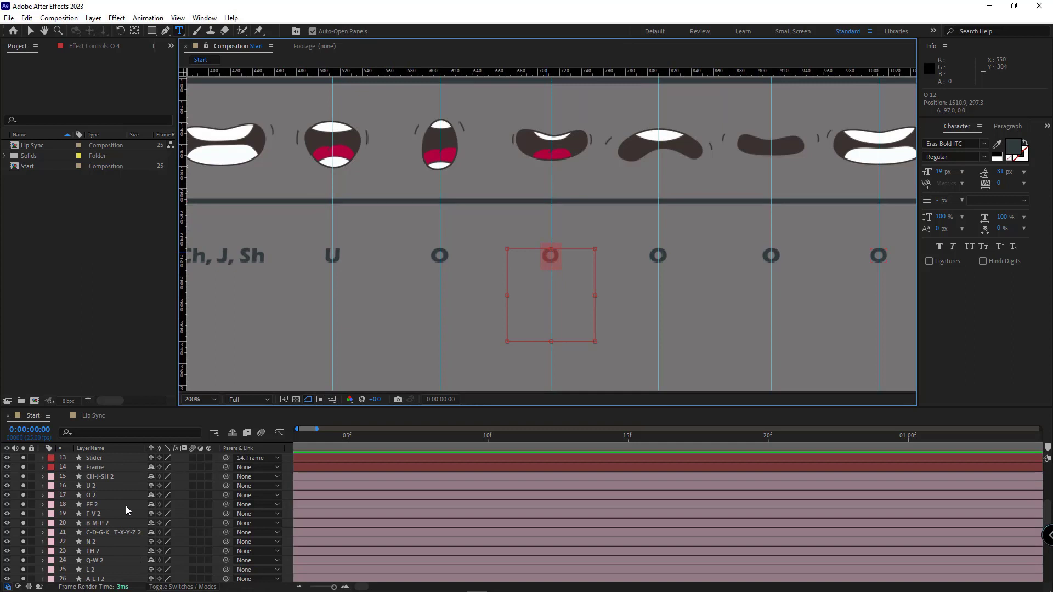
{"action": "type", "text": "E"}
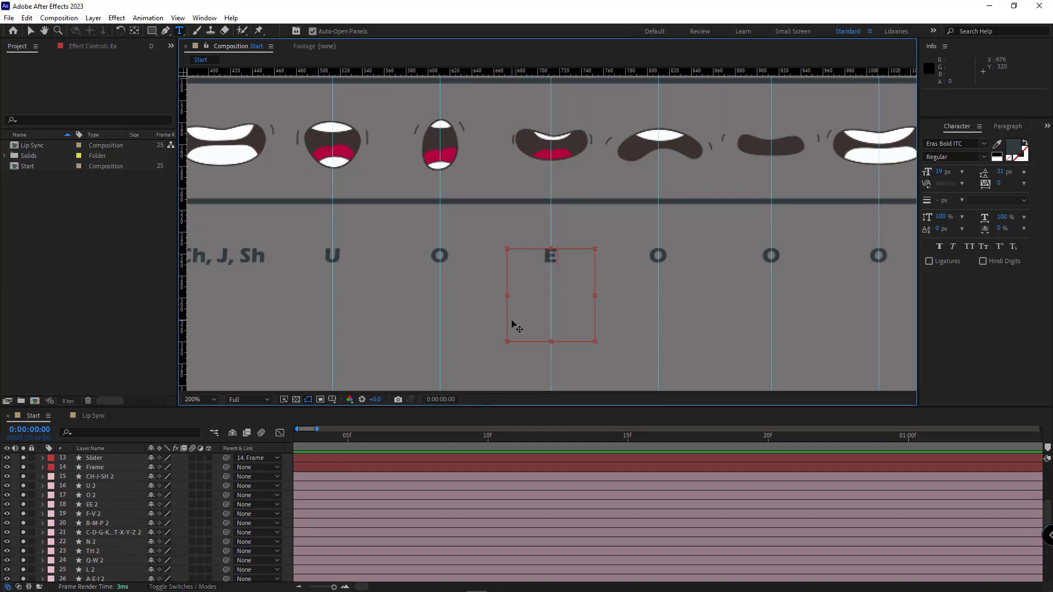
{"action": "type", "text": "e"}
{"action": "left_click", "coordinate": [72, 477]}
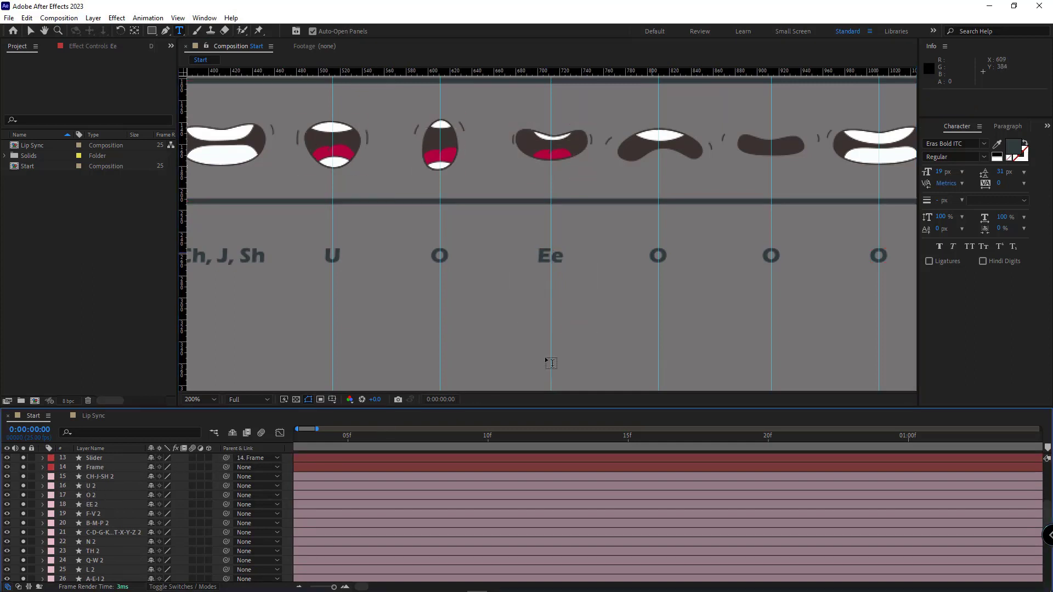
{"action": "left_click", "coordinate": [658, 258]}
{"action": "type", "text": "F, V"}
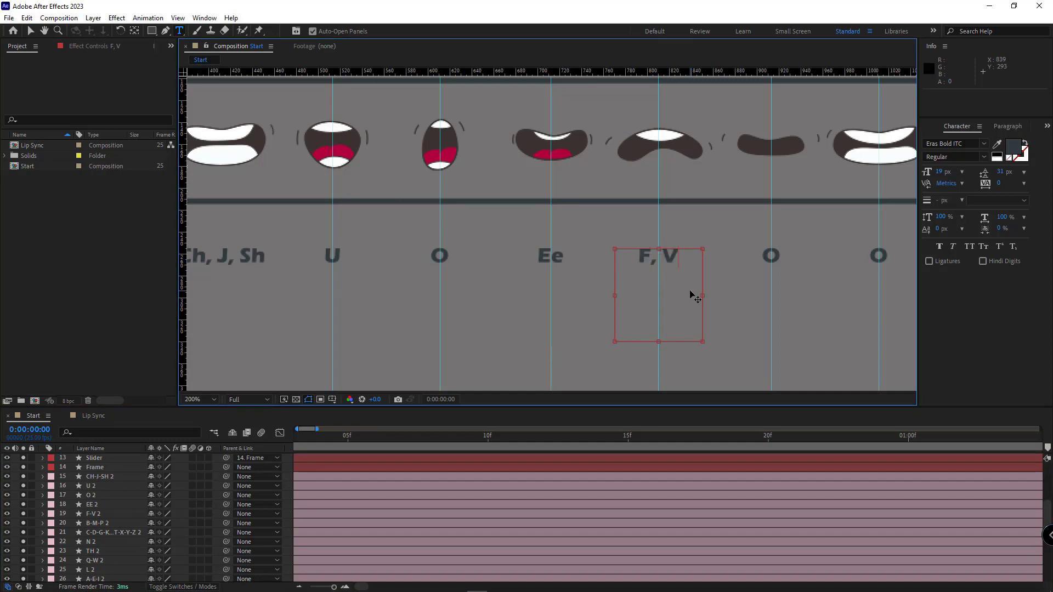
{"action": "left_click", "coordinate": [44, 30]}
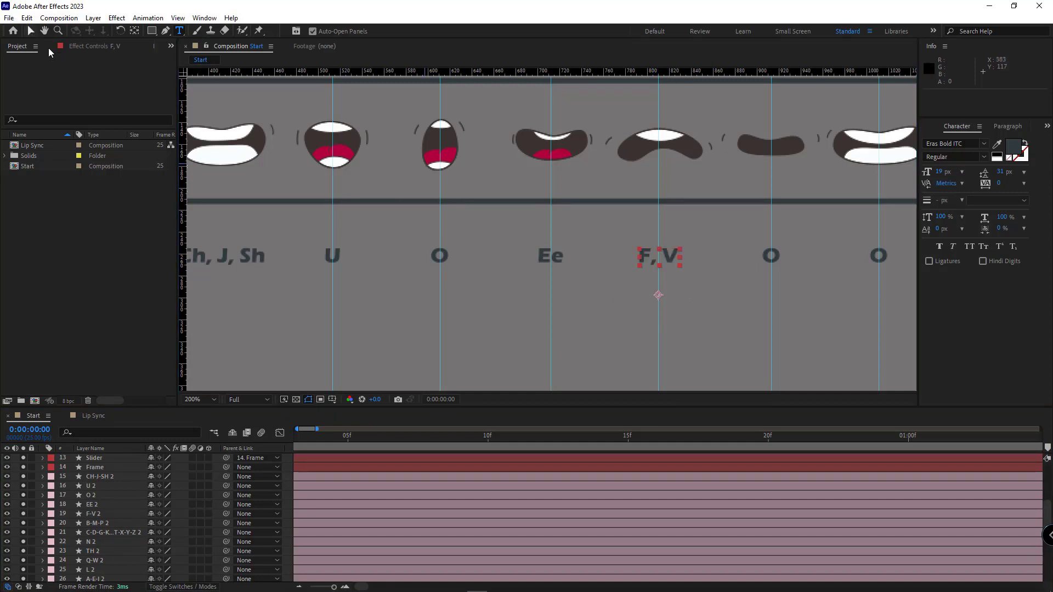
Pan to the later labels and open the viewer display options
{"action": "left_click_drag", "start_coordinate": [646, 255], "coordinate": [366, 253]}
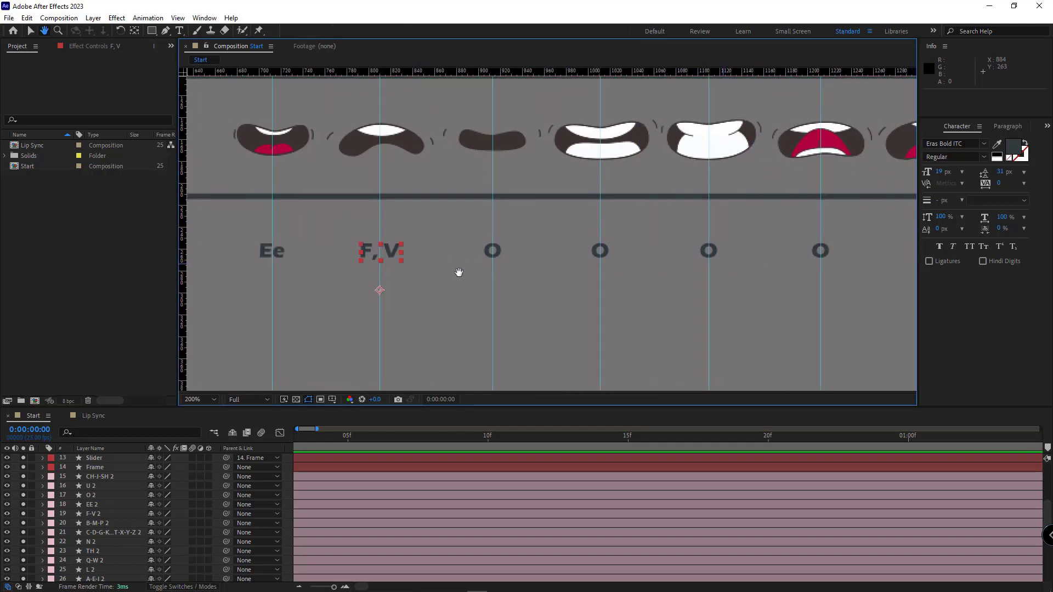
{"action": "key", "text": "v"}
{"action": "left_click", "coordinate": [178, 18]}
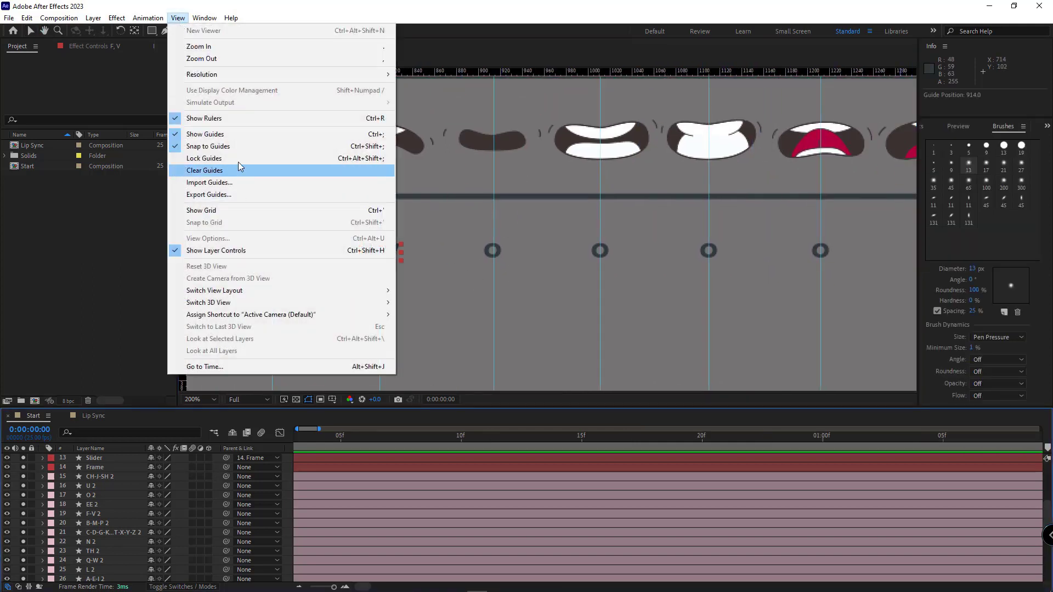
Hide the alignment guides and relabel the next O placeholder as B, M, P
{"action": "left_click", "coordinate": [178, 135]}
{"action": "double_click", "coordinate": [490, 252]}
{"action": "type", "text": "B,"}
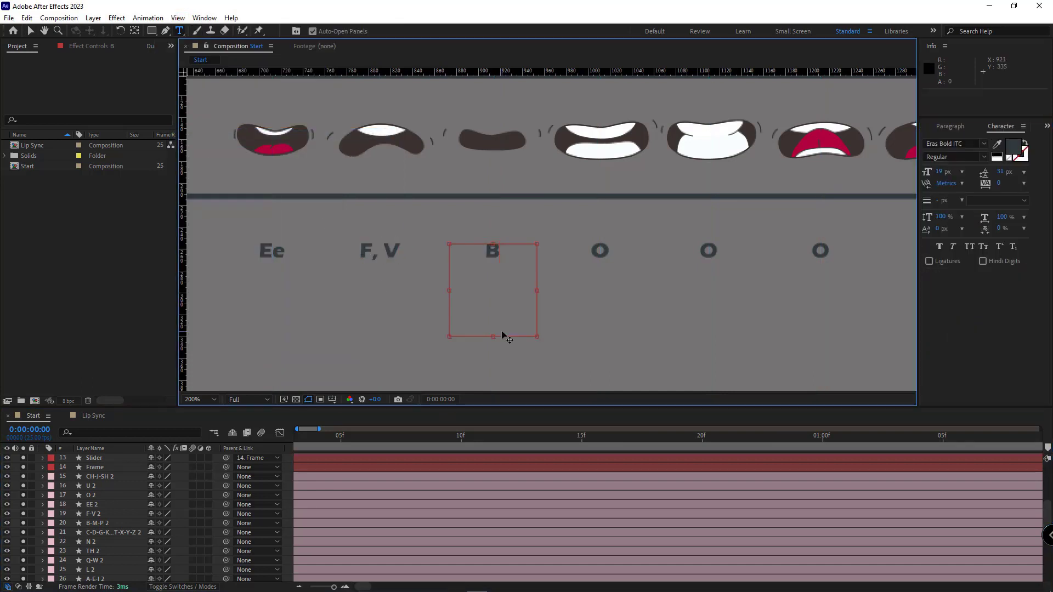
{"action": "type", "text": " M, P"}
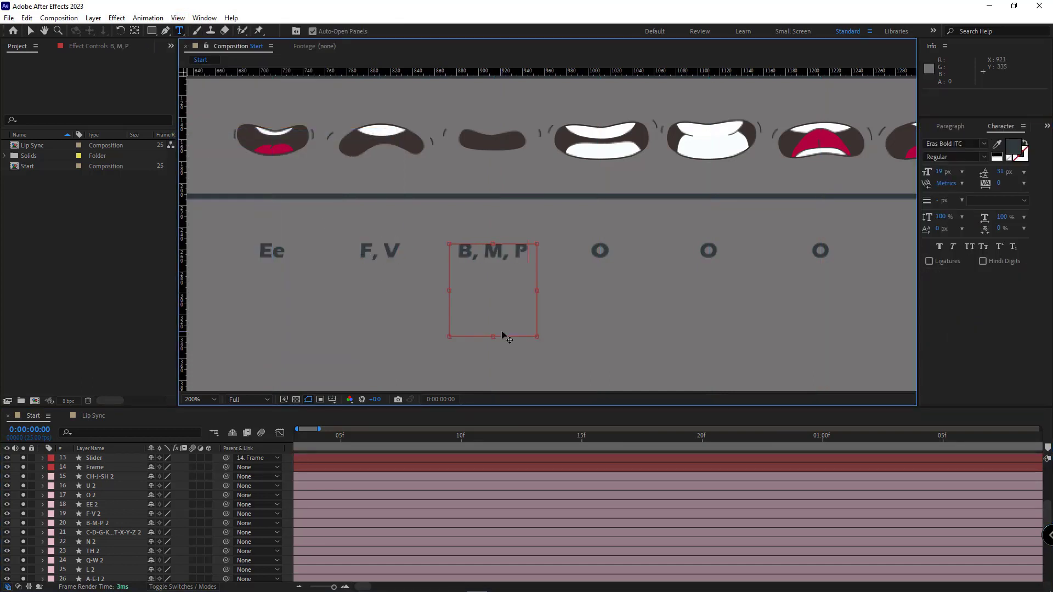
{"action": "double_click", "coordinate": [601, 250]}
{"action": "type", "text": "C"}
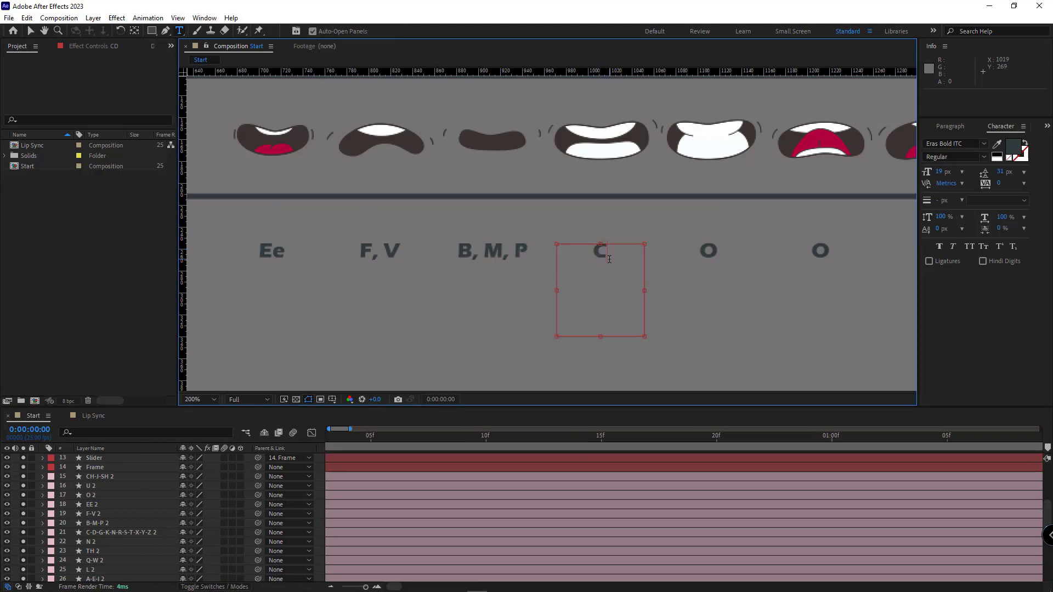
{"action": "type", "text": "DGKN"}
Split the CDGKNRSTXYZ label across lines, separating the letters with commas and spaces
{"action": "key", "text": "Return"}
{"action": "type", "text": "RSTX"}
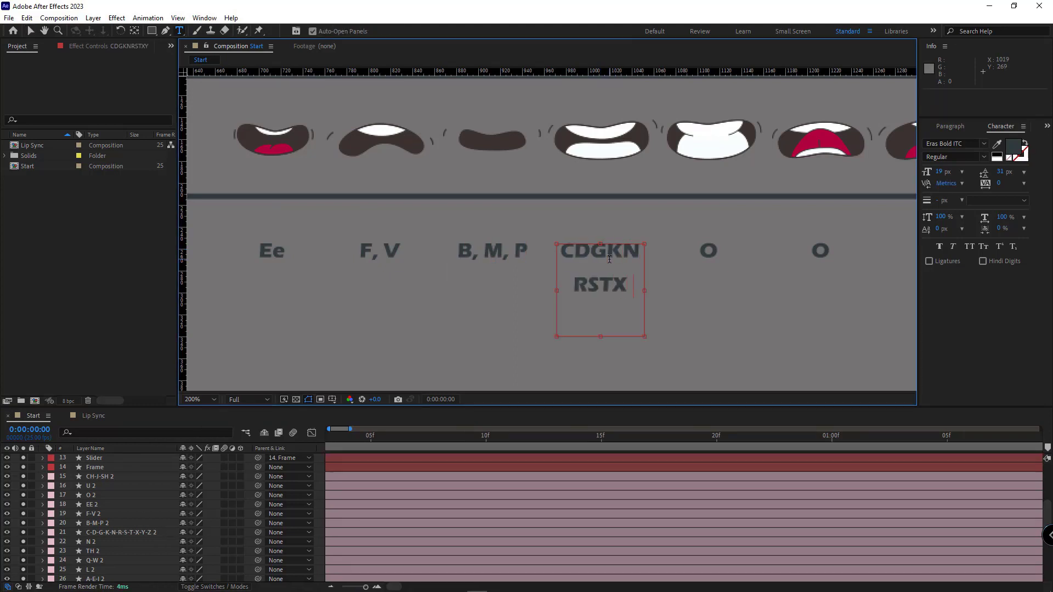
{"action": "type", "text": "YZ"}
{"action": "left_click", "coordinate": [576, 248]}
{"action": "type", "text": ","}
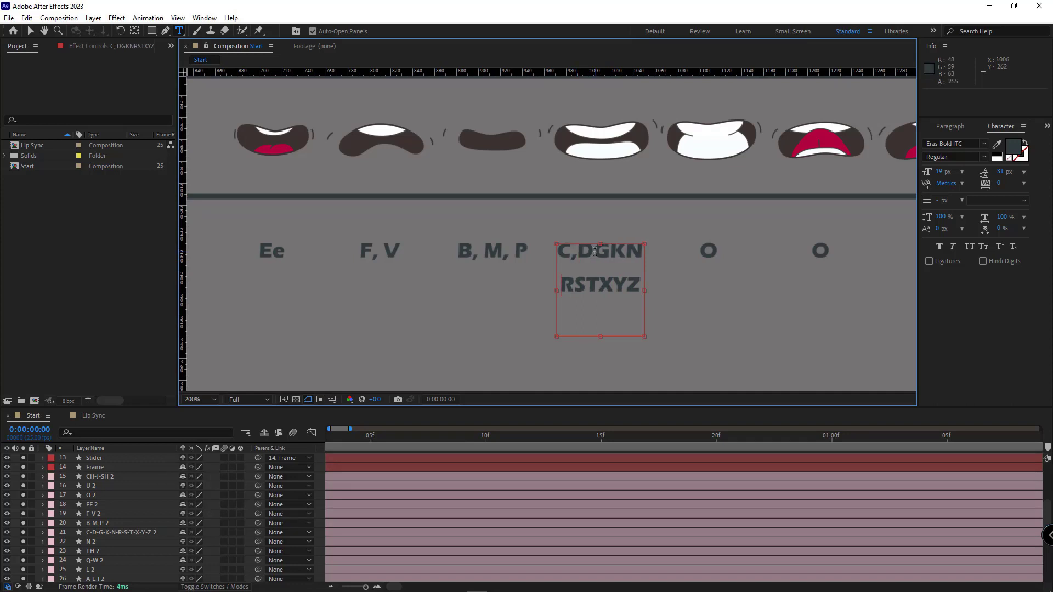
{"action": "left_click", "coordinate": [577, 283]}
{"action": "type", "text": ","}
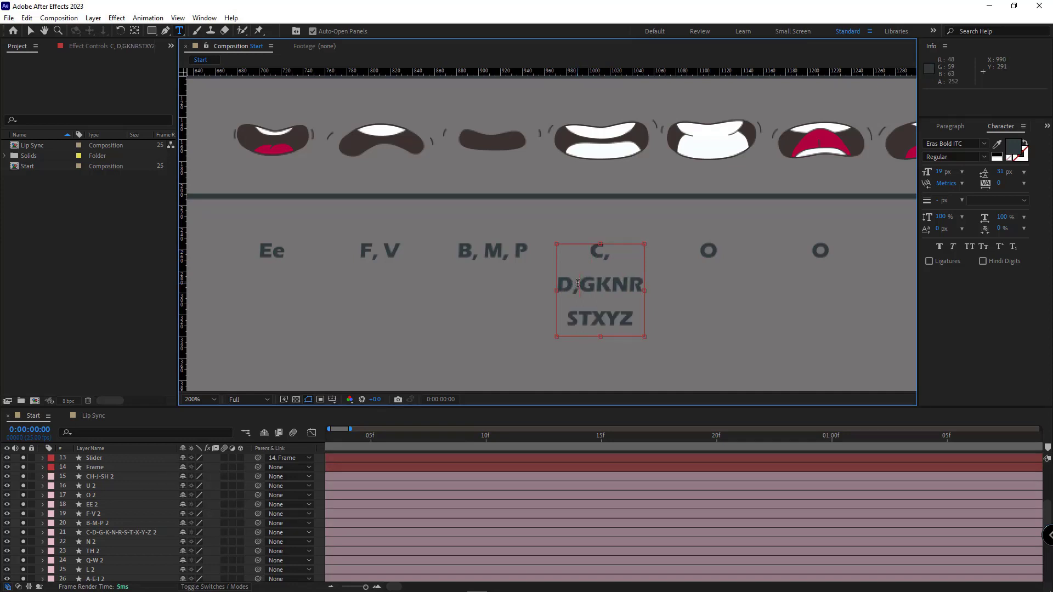
{"action": "left_click", "coordinate": [576, 283]}
{"action": "type", "text": ", D,"}
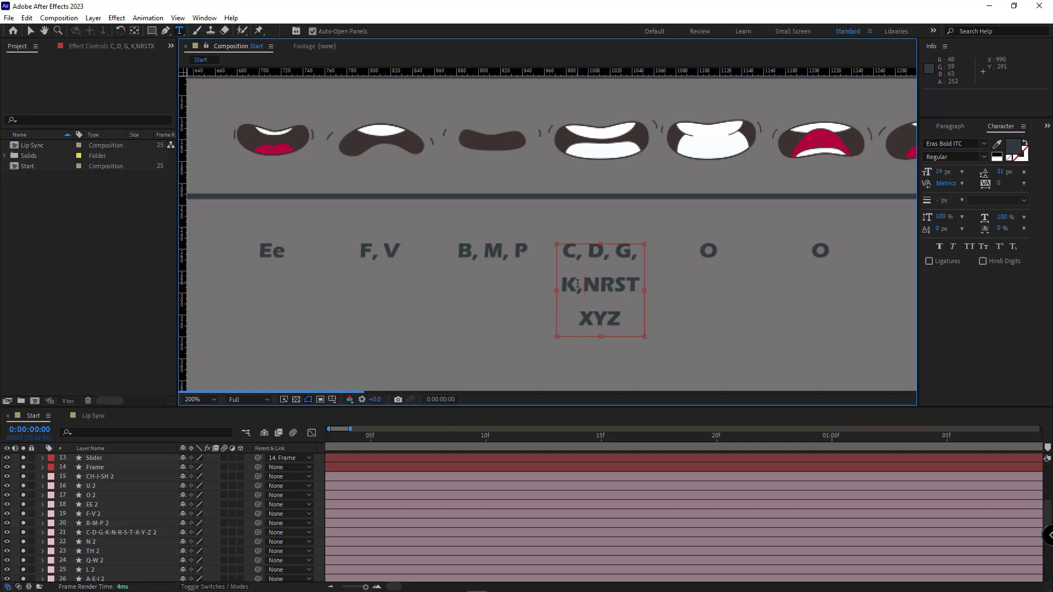
{"action": "key", "text": "Right"}
{"action": "type", "text": ","}
{"action": "key", "text": "Right"}
{"action": "type", "text": ", D,"}
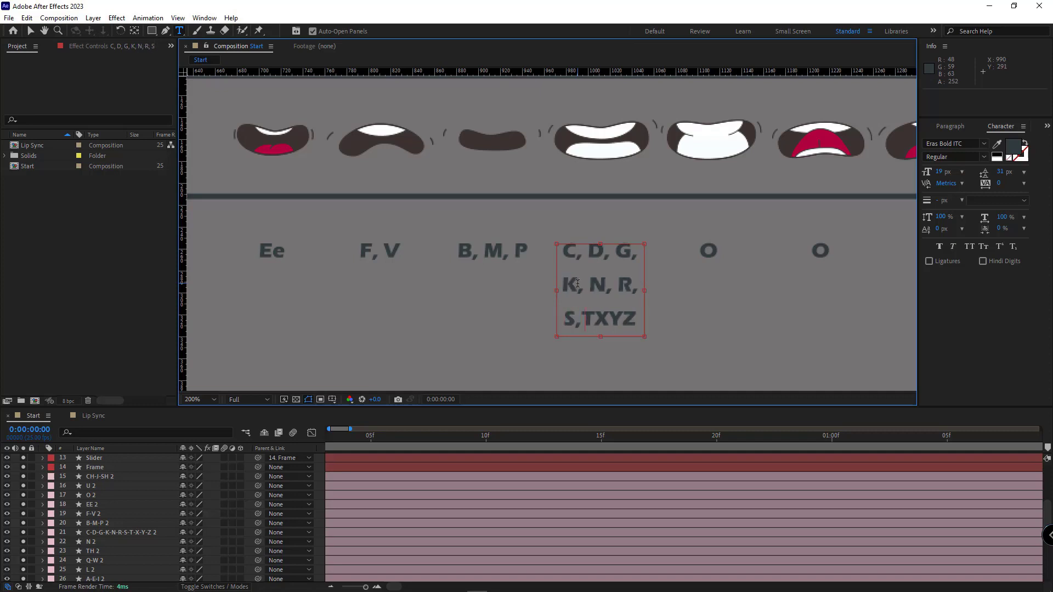
{"action": "key", "text": "Right"}
{"action": "key", "text": "shift+End"}
{"action": "type", "text": ","}
Set the consonant label's leading to 19 px and fix the text after X
{"action": "key", "text": "ctrl+a"}
{"action": "left_click_drag", "start_coordinate": [985, 180], "coordinate": [853, 244]}
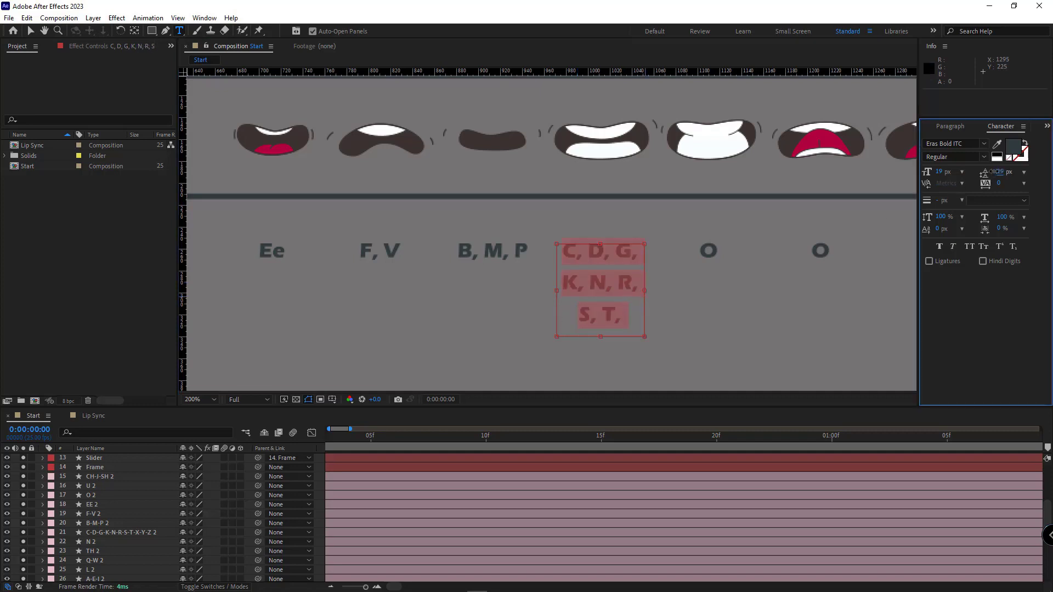
{"action": "left_click", "coordinate": [602, 293]}
{"action": "key", "text": "BackSpace"}
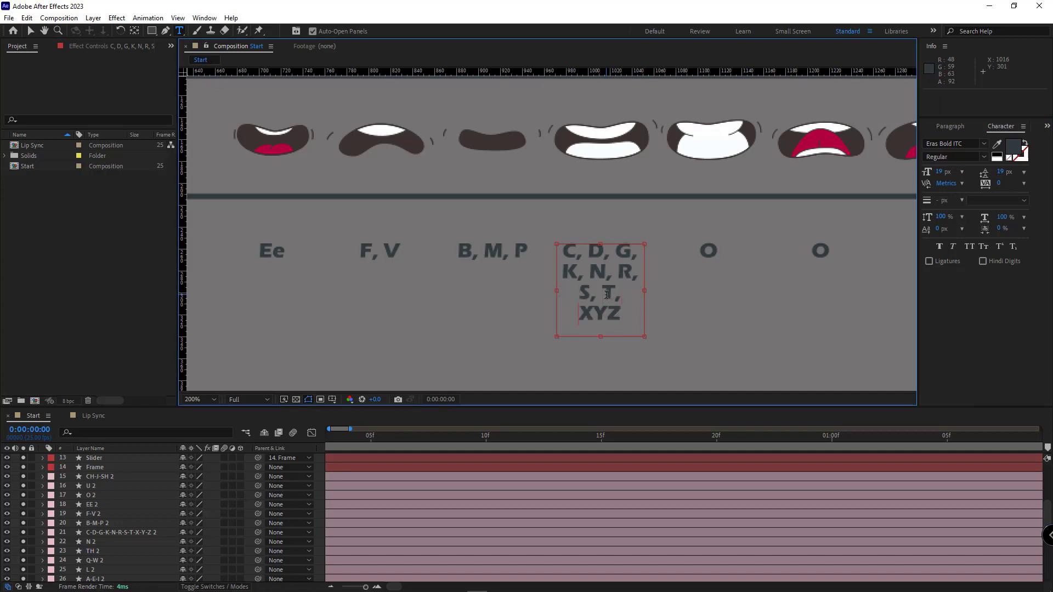
{"action": "type", "text": ", Y,"}
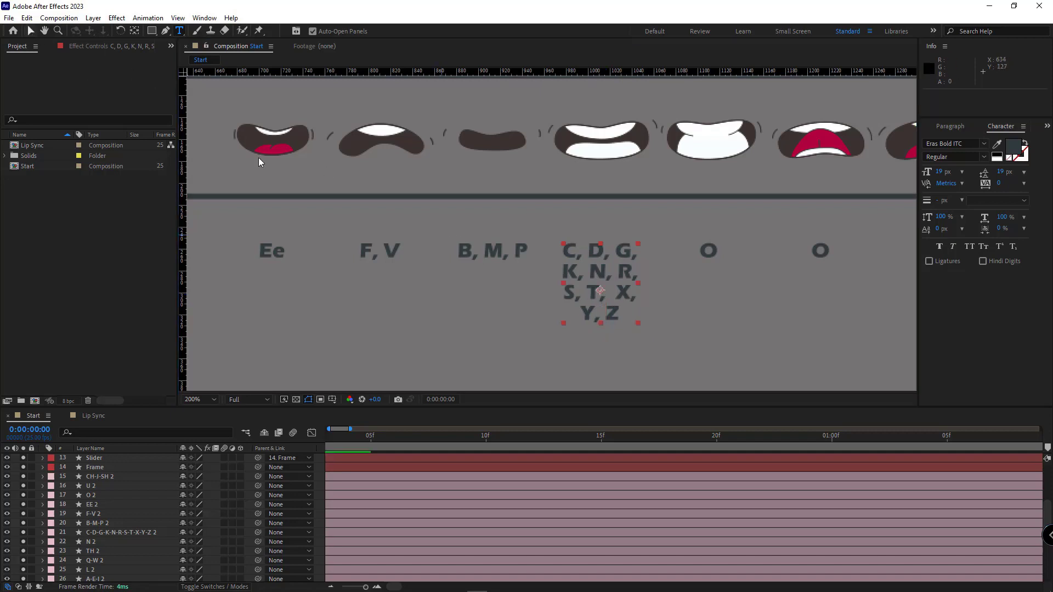
Pan to the O placeholders and relabel the first one as N
{"action": "left_click", "coordinate": [31, 31]}
{"action": "left_click_drag", "start_coordinate": [696, 271], "coordinate": [429, 254]}
{"action": "left_click", "coordinate": [469, 307]}
{"action": "key", "text": "ctrl+t"}
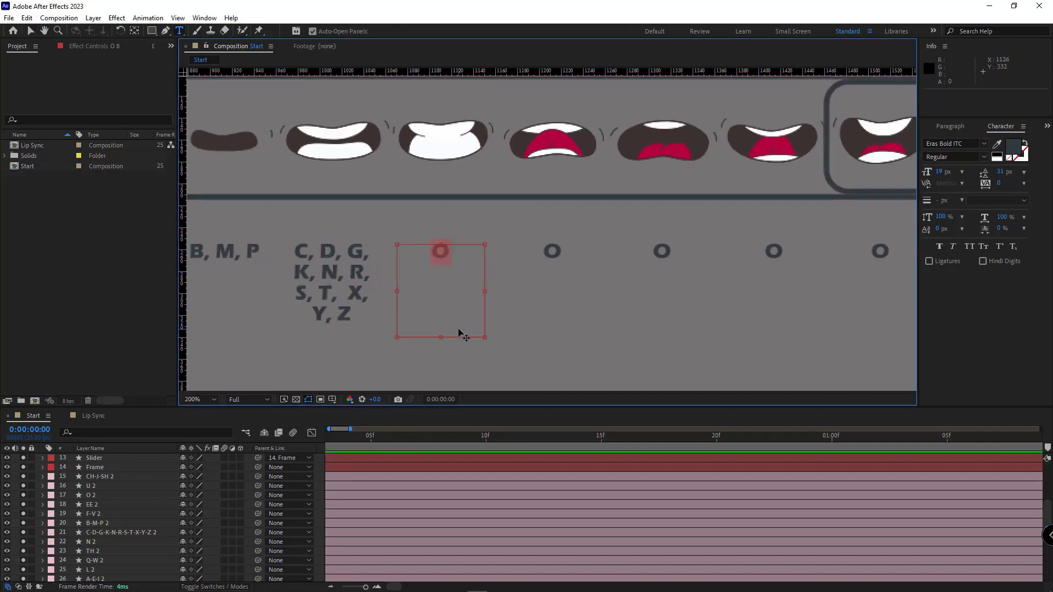
{"action": "key", "text": "BackSpace"}
{"action": "type", "text": "N"}
{"action": "left_click", "coordinate": [30, 30]}
Relabel the next two placeholders as Th and Q, W
{"action": "left_click", "coordinate": [552, 251]}
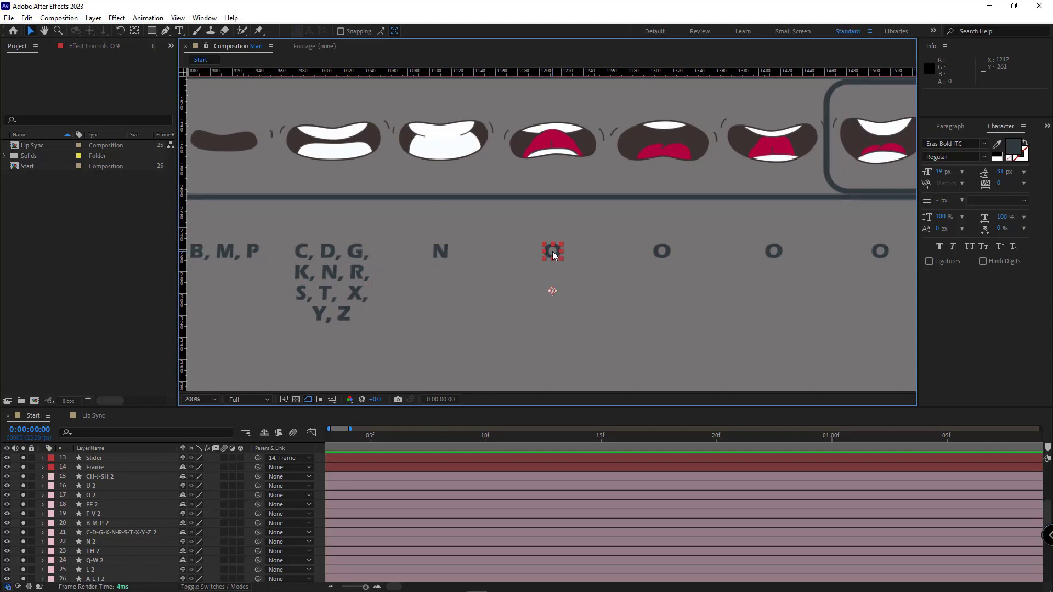
{"action": "type", "text": "Th"}
{"action": "left_click", "coordinate": [30, 31]}
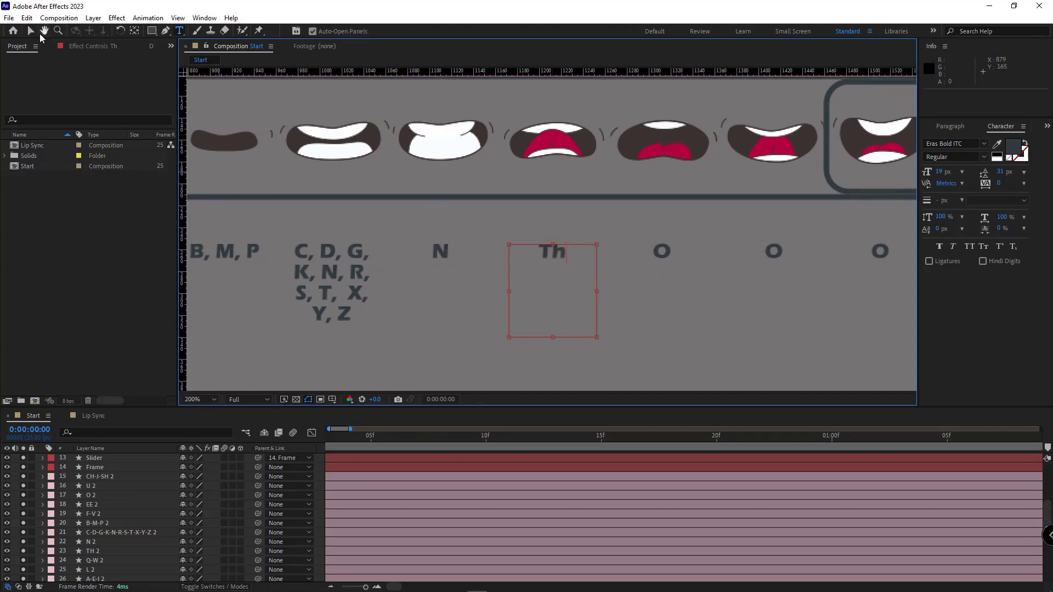
{"action": "double_click", "coordinate": [662, 251]}
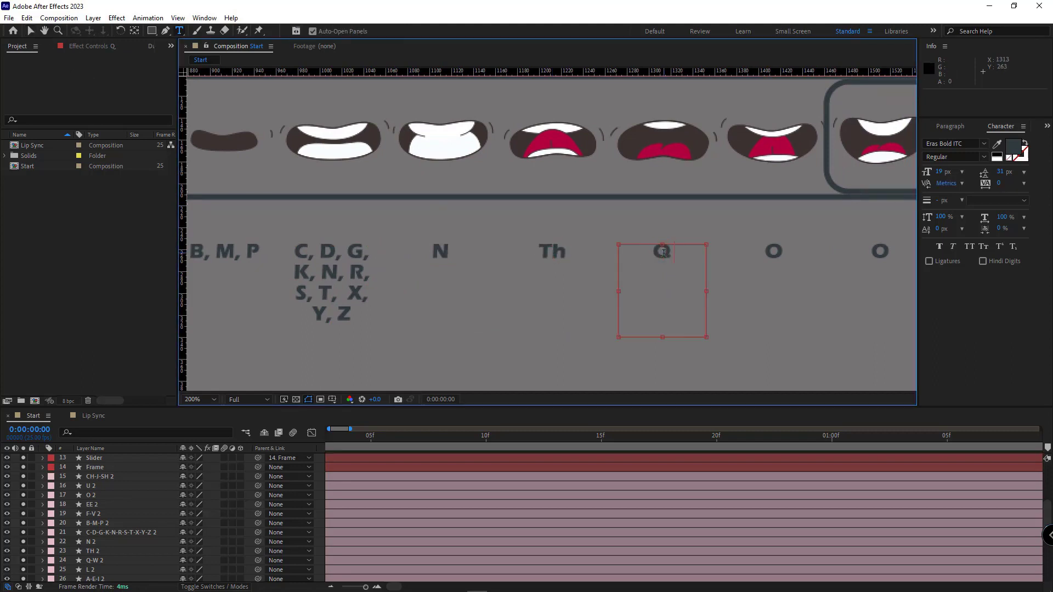
{"action": "type", "text": "Q, W"}
{"action": "left_click", "coordinate": [31, 31]}
Relabel the last two placeholders as L and A, E, I, then zoom out
{"action": "left_click_drag", "start_coordinate": [736, 242], "coordinate": [539, 236]}
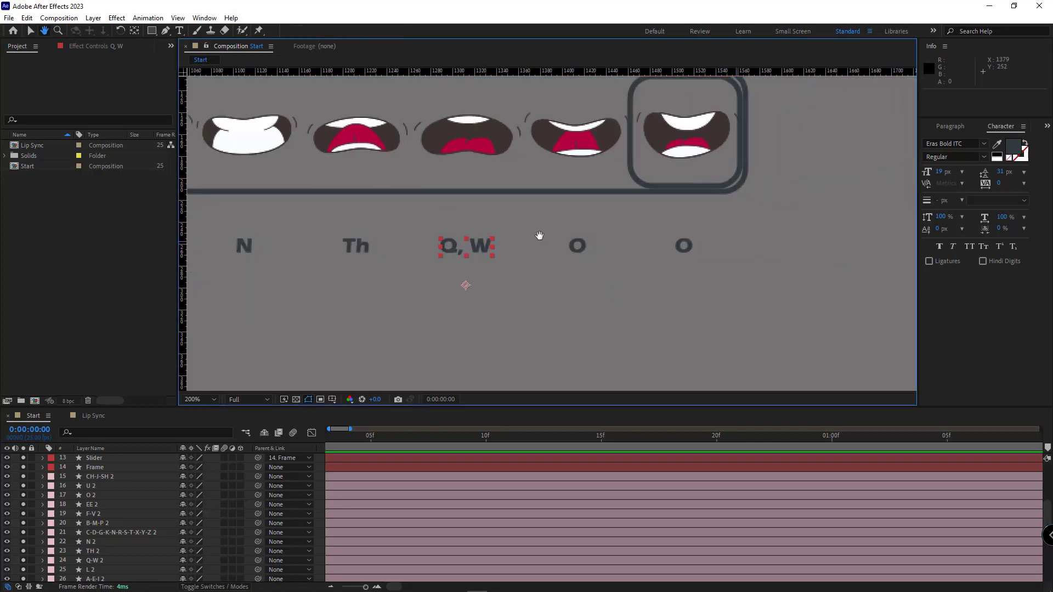
{"action": "double_click", "coordinate": [580, 244]}
{"action": "type", "text": "L"}
{"action": "left_click", "coordinate": [30, 31]}
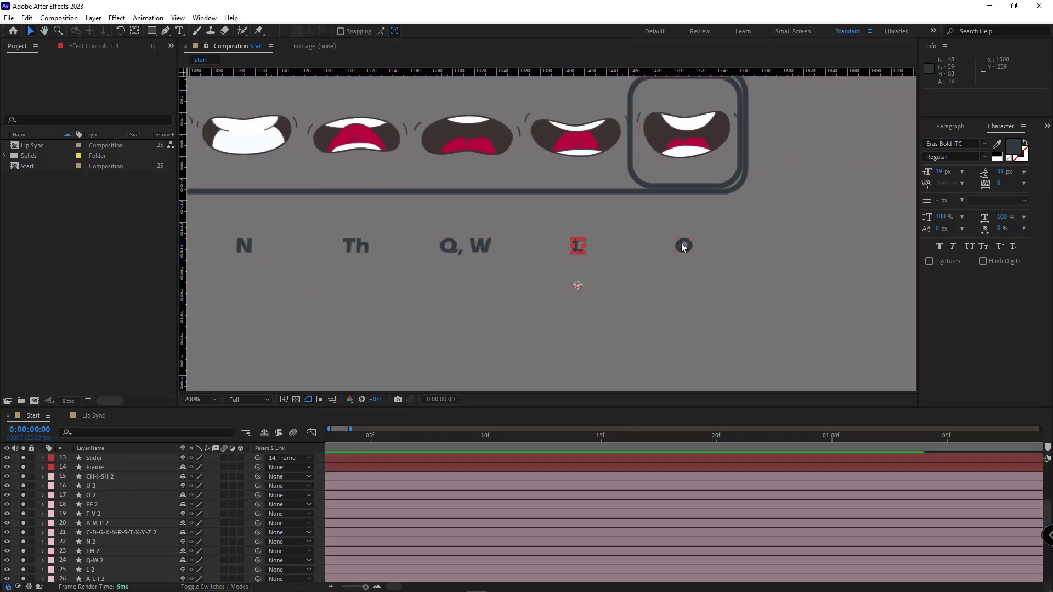
{"action": "double_click", "coordinate": [682, 245]}
{"action": "type", "text": "A, E, I"}
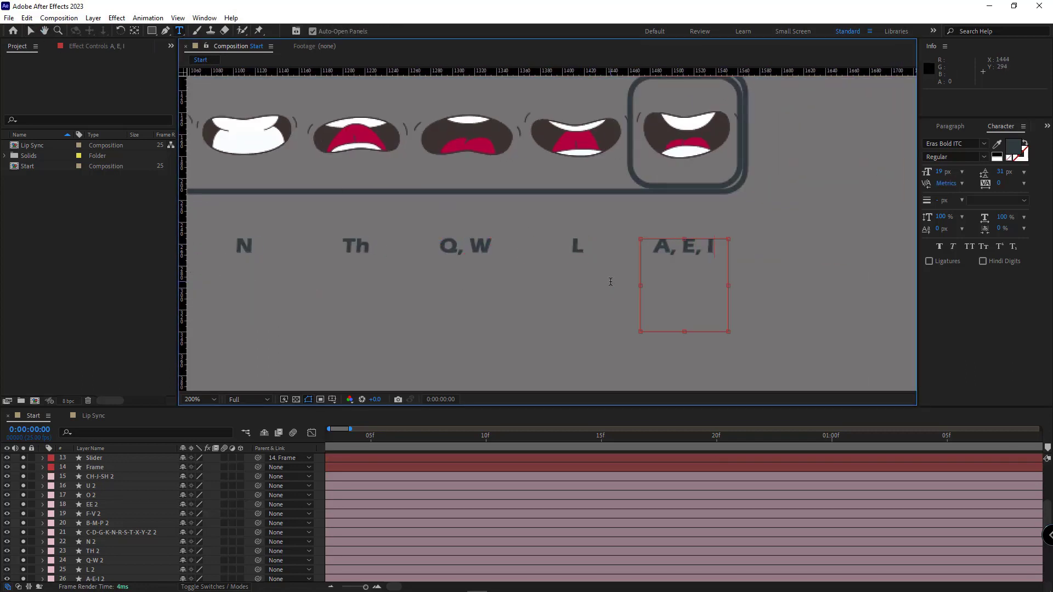
{"action": "left_click", "coordinate": [44, 30]}
{"action": "left_click", "coordinate": [192, 399]}
{"action": "left_click", "coordinate": [238, 331]}
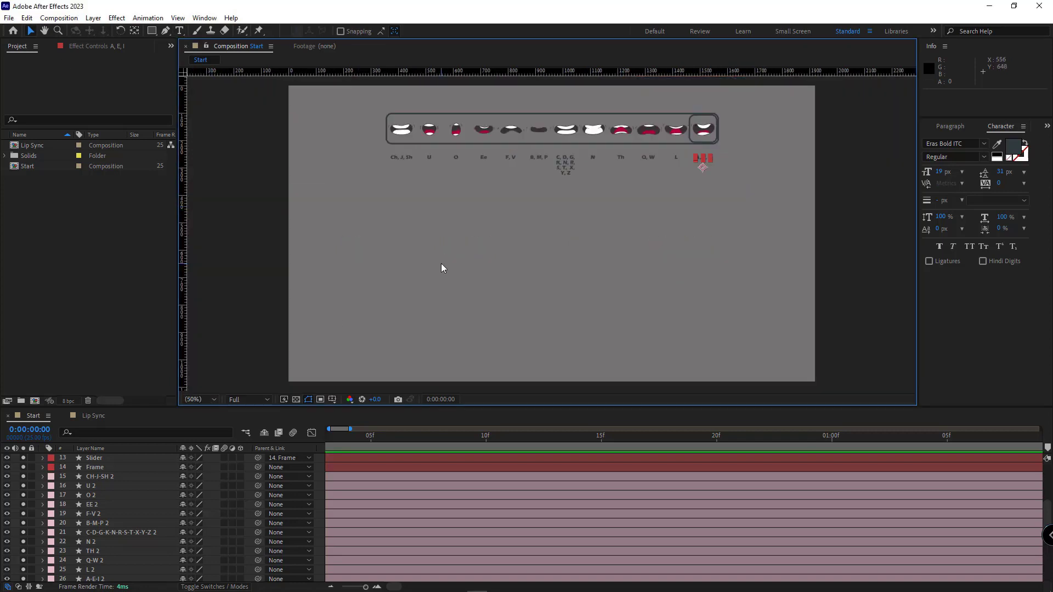
{"action": "scroll", "coordinate": [766, 236], "scroll_direction": "up", "scroll_amount": 3}
On the Slider layer, draw a downward triangle with the Pen tool below the slider box
{"action": "key", "text": "v"}
{"action": "left_click", "coordinate": [794, 175]}
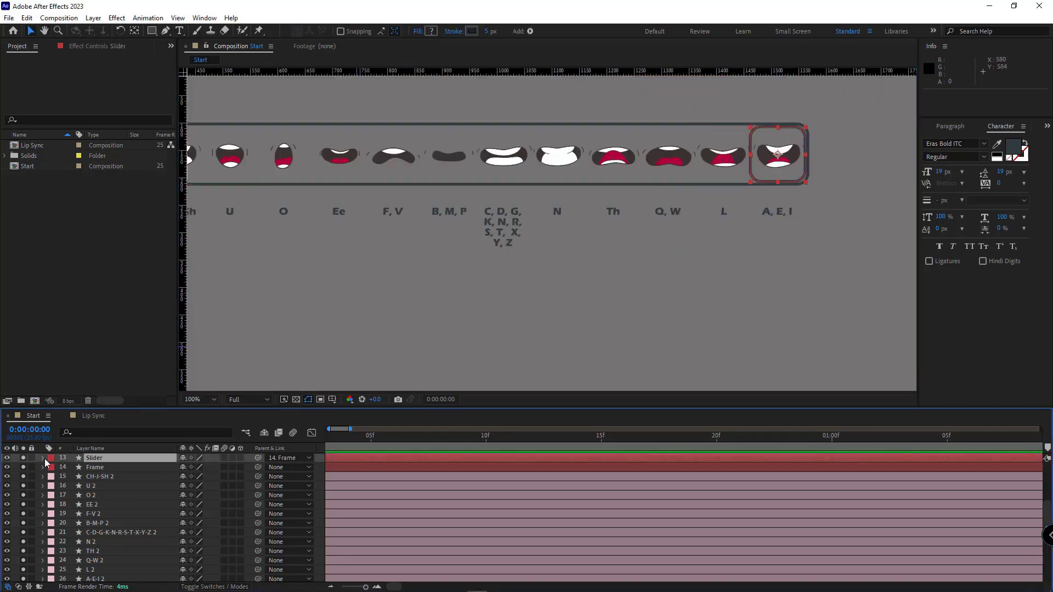
{"action": "left_click", "coordinate": [45, 458]}
{"action": "key", "text": "Return"}
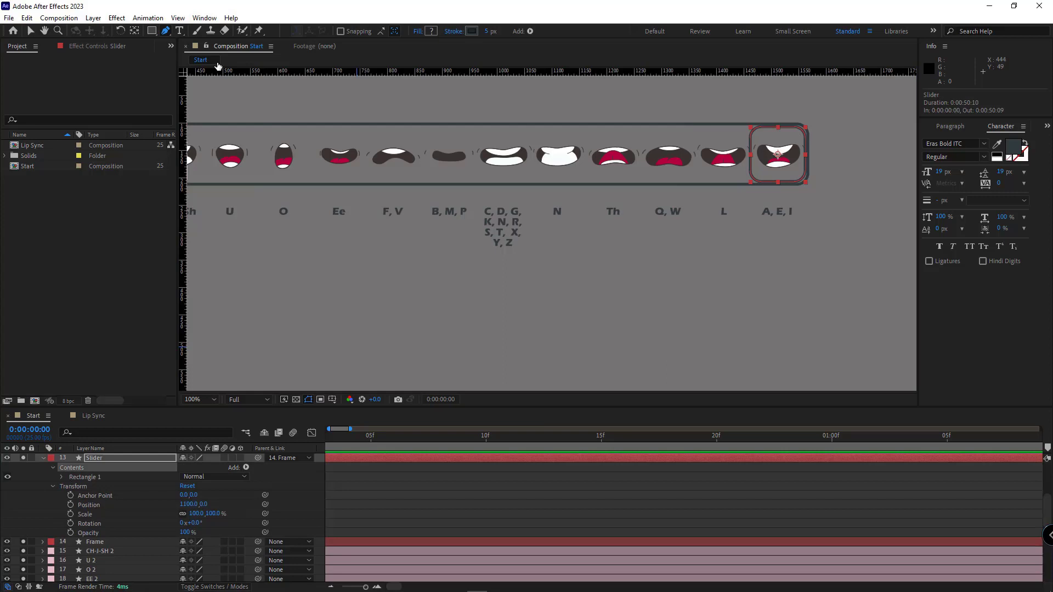
{"action": "scroll", "coordinate": [828, 200], "scroll_direction": "up", "scroll_amount": 2}
{"action": "scroll", "coordinate": [634, 235], "scroll_direction": "up", "scroll_amount": 2}
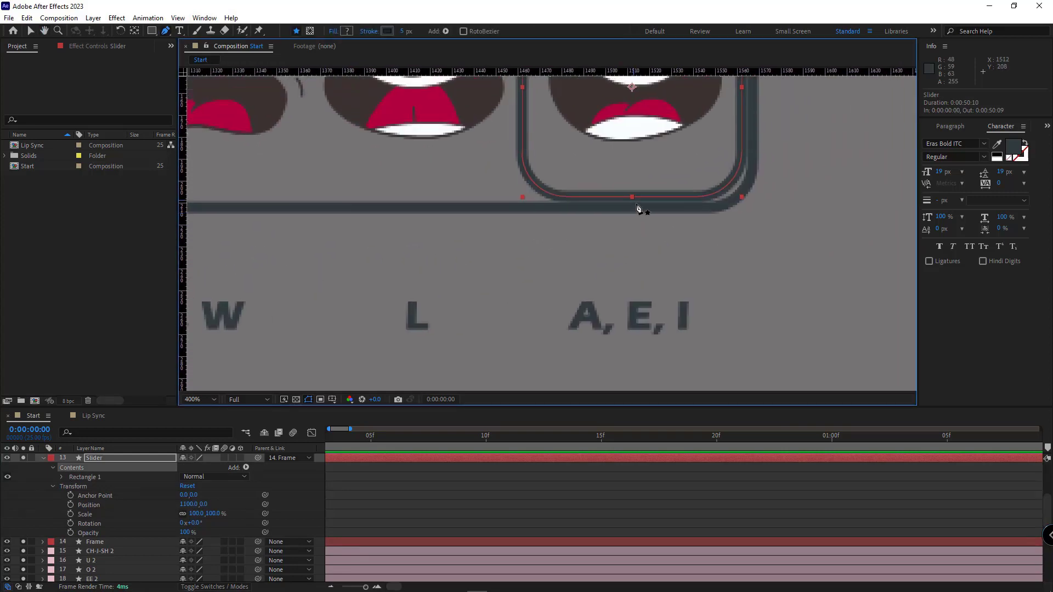
{"action": "left_click", "coordinate": [633, 275]}
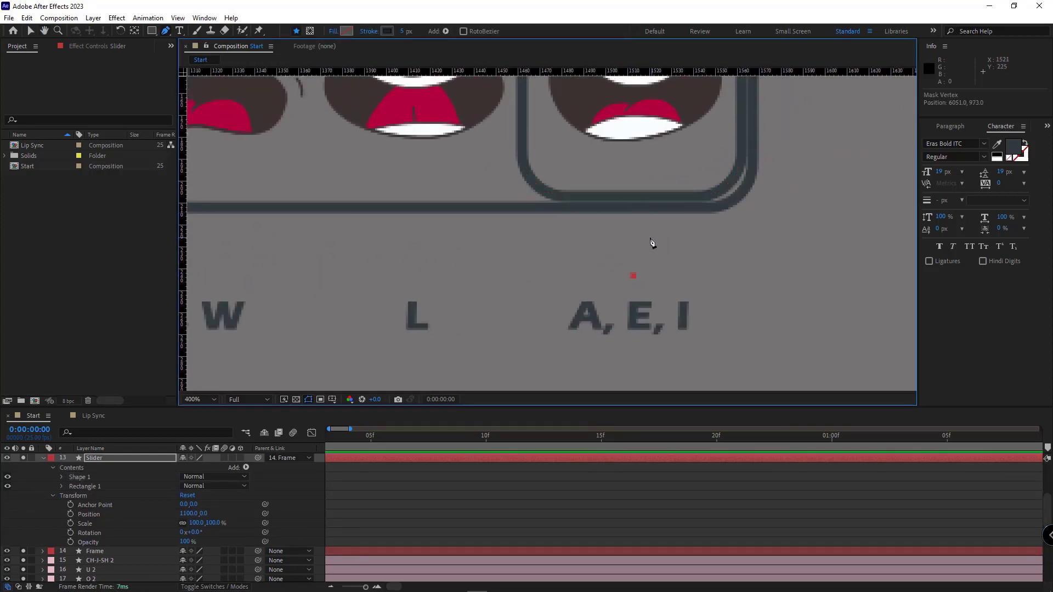
{"action": "left_click", "coordinate": [652, 237]}
{"action": "left_click", "coordinate": [606, 236]}
{"action": "left_click", "coordinate": [633, 276]}
Fill the triangle with the sampled dark frame border colour and set its stroke to None
{"action": "left_click", "coordinate": [346, 31]}
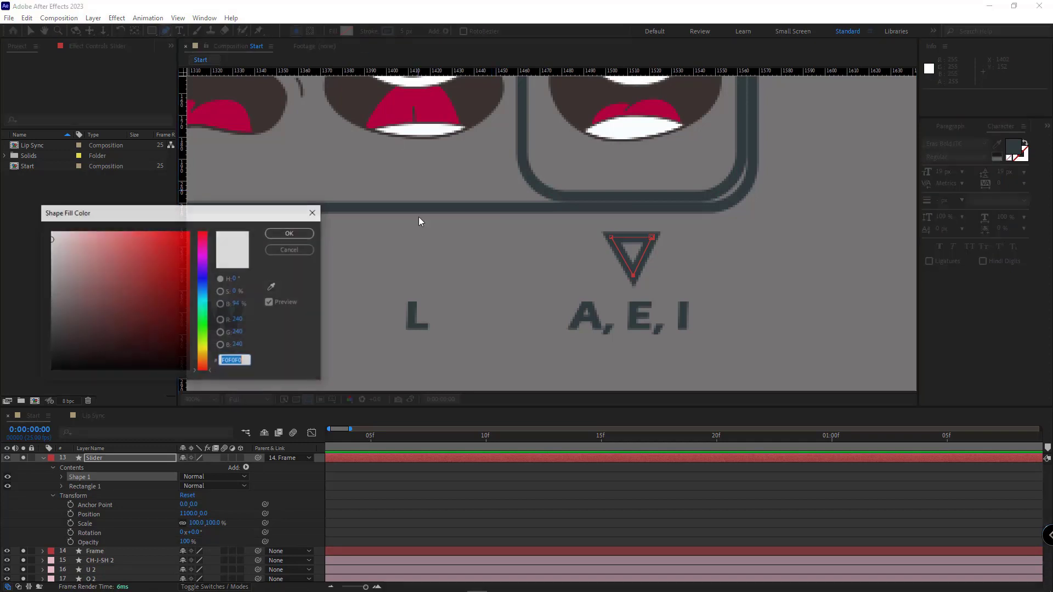
{"action": "left_click", "coordinate": [270, 289]}
{"action": "left_click", "coordinate": [607, 192]}
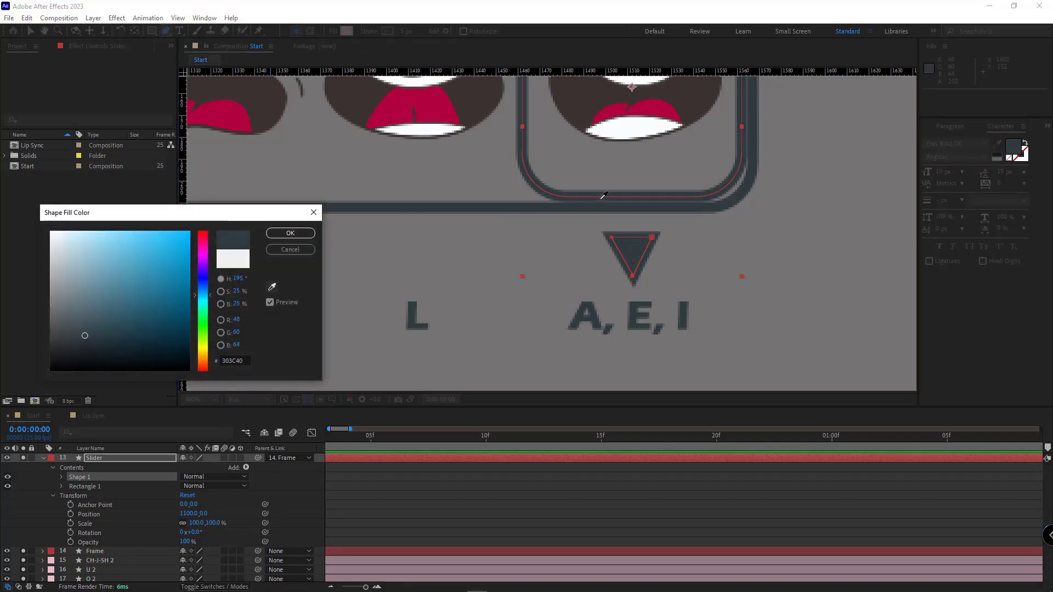
{"action": "left_click", "coordinate": [294, 234]}
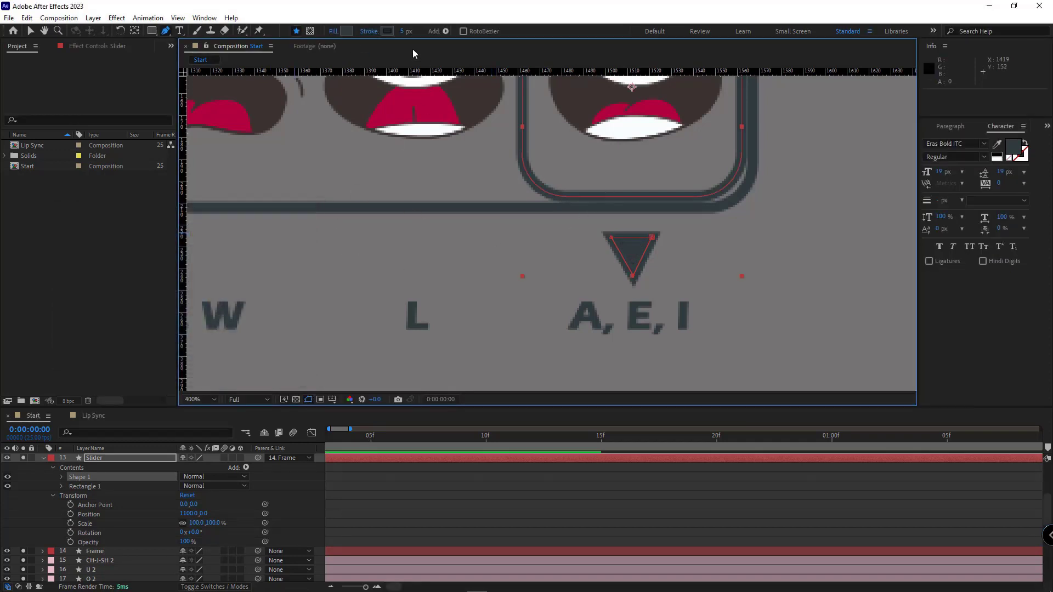
{"action": "left_click", "coordinate": [368, 30]}
{"action": "left_click", "coordinate": [218, 261]}
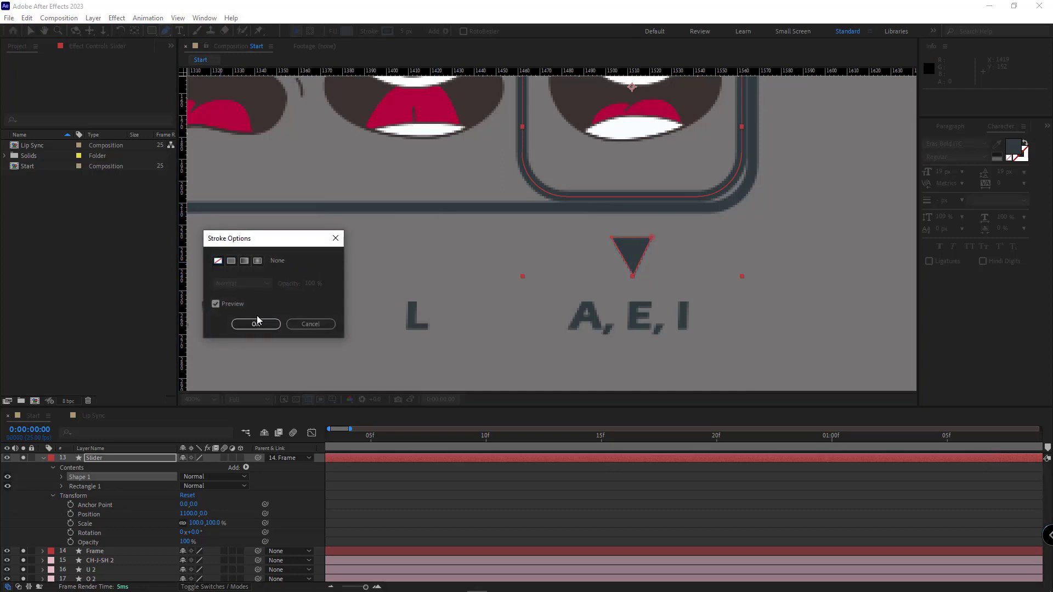
{"action": "left_click", "coordinate": [256, 324]}
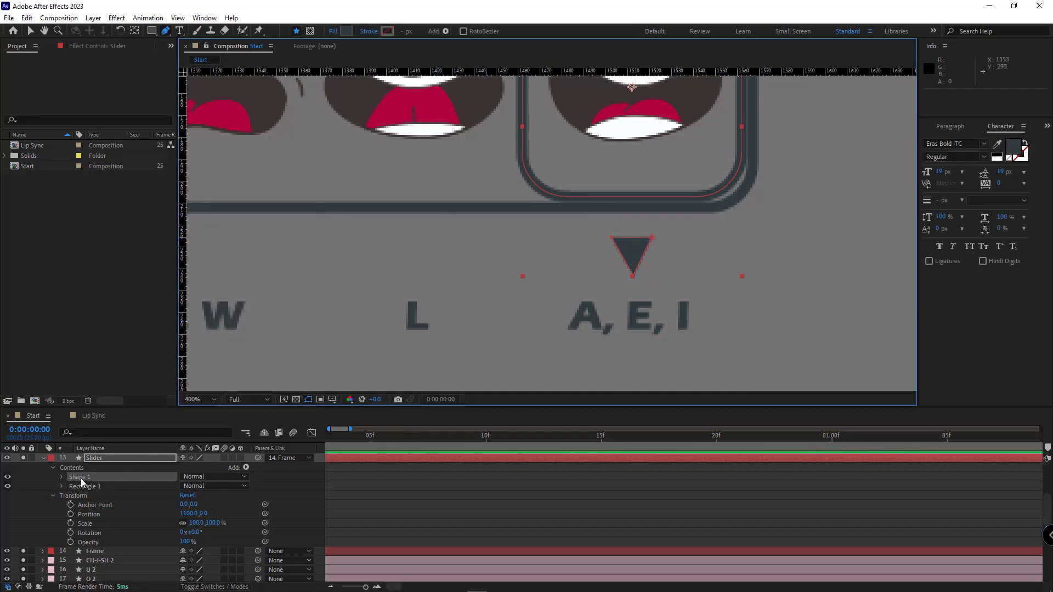
Add Round Corners to the pointer triangle with a radius of 3
{"action": "left_click", "coordinate": [245, 467]}
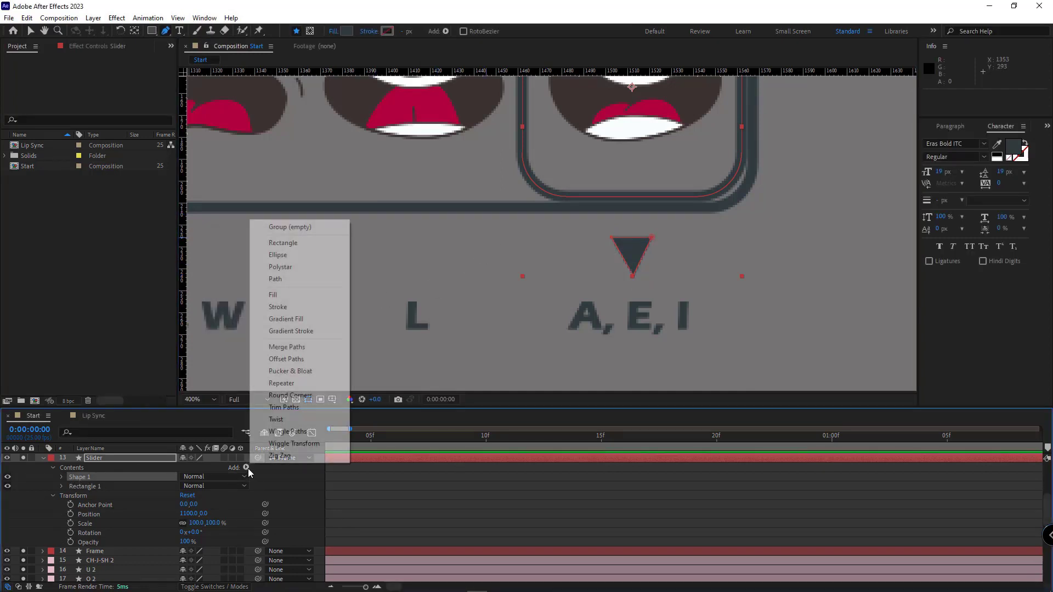
{"action": "left_click", "coordinate": [297, 395]}
{"action": "left_click", "coordinate": [71, 496]}
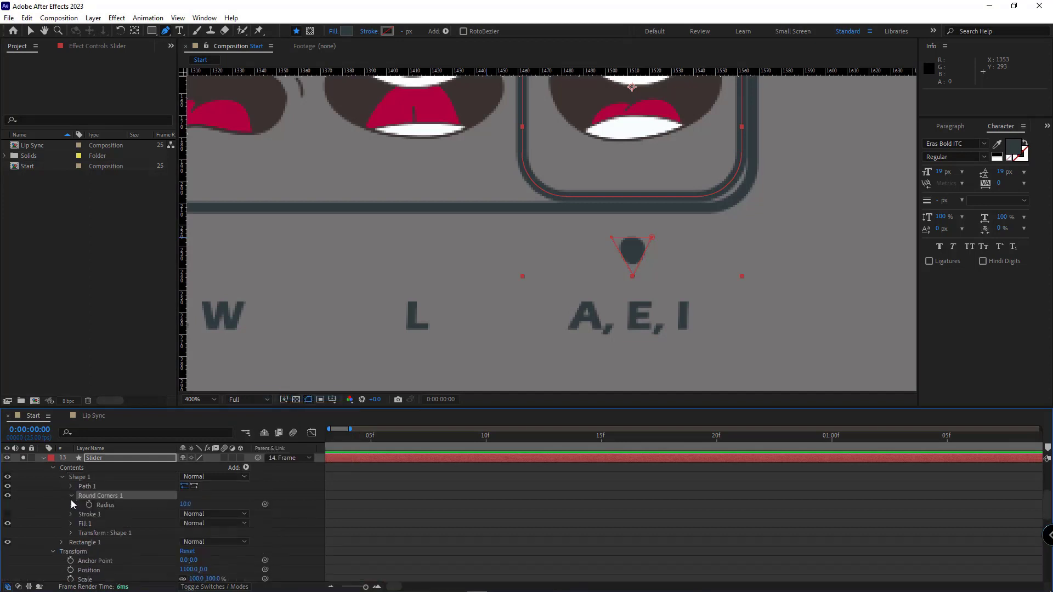
{"action": "left_click", "coordinate": [188, 504]}
{"action": "type", "text": "3"}
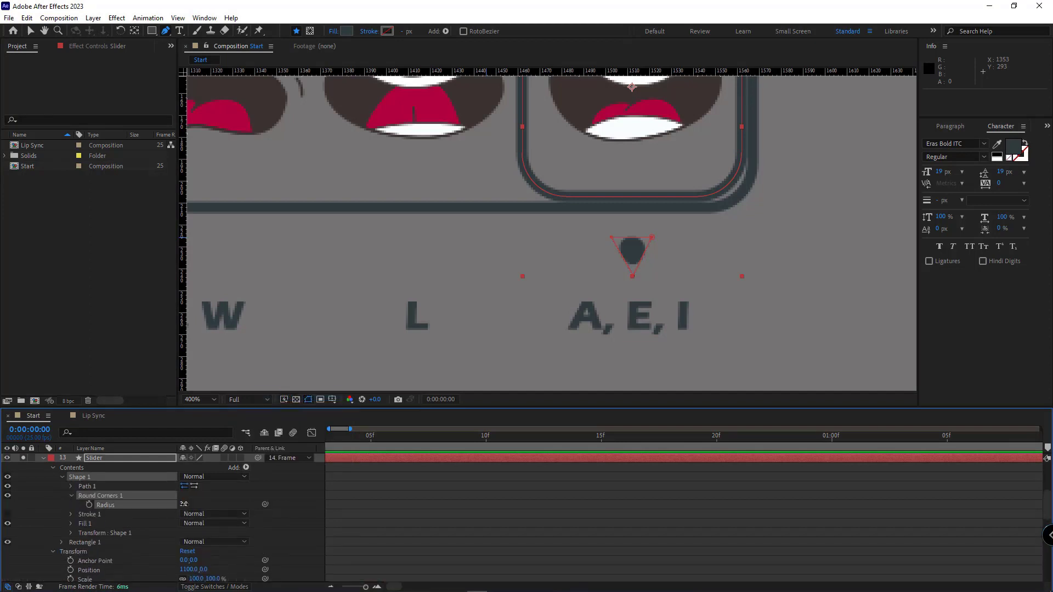
{"action": "key", "text": "Return"}
Scale up the Slider's pointer triangle with the Selection tool
{"action": "key", "text": "F2"}
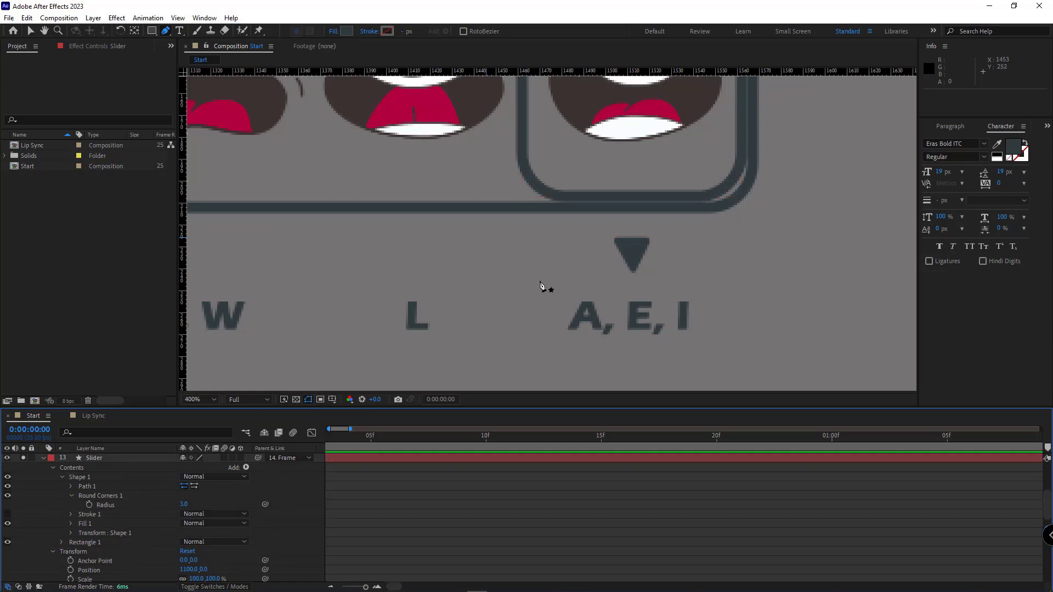
{"action": "left_click", "coordinate": [123, 456]}
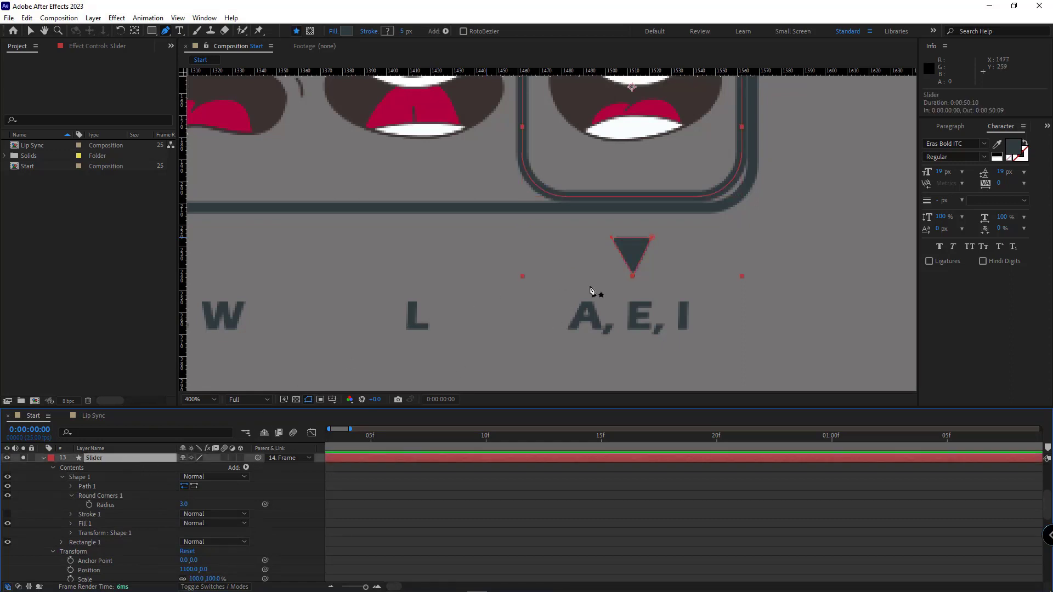
{"action": "left_click", "coordinate": [652, 238]}
{"action": "key", "text": "v"}
{"action": "double_click", "coordinate": [629, 272]}
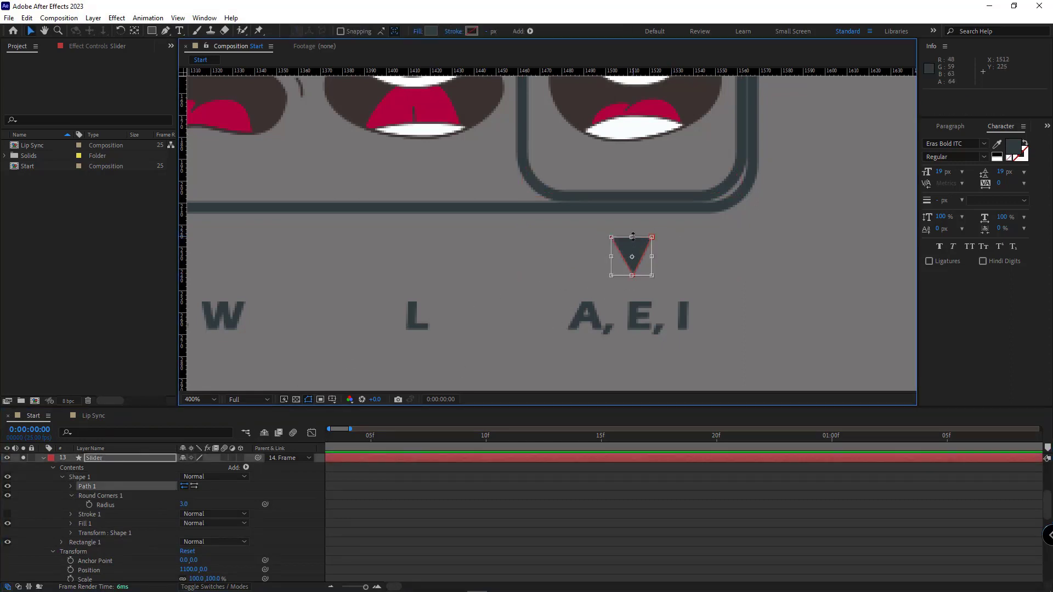
{"action": "left_click_drag", "start_coordinate": [652, 238], "coordinate": [656, 224]}
Set Round Corners radius to 4 and zoom the viewer back to 100%
{"action": "left_click", "coordinate": [184, 503]}
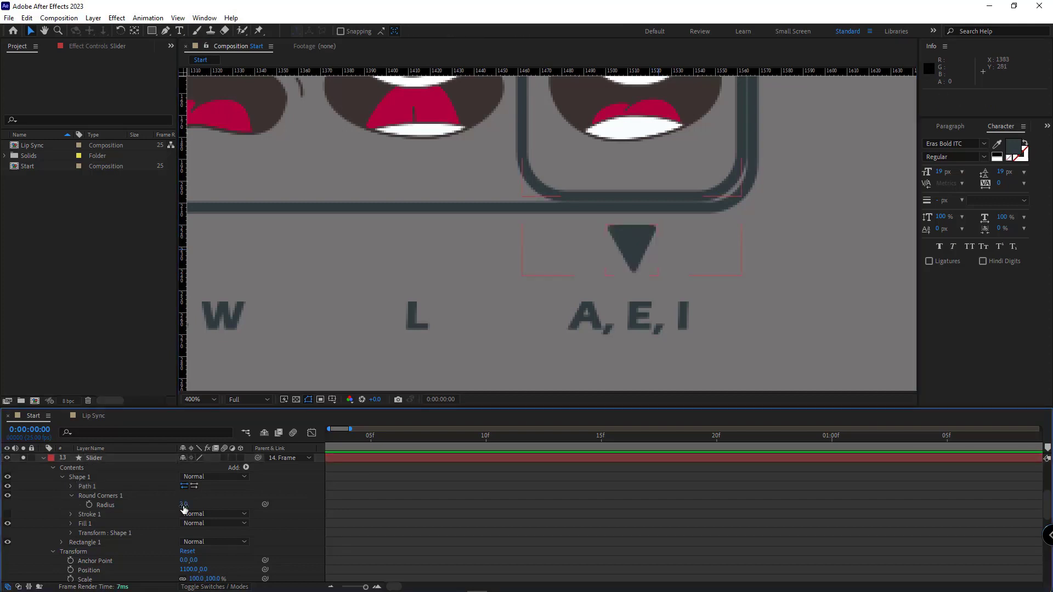
{"action": "type", "text": "4"}
{"action": "key", "text": "Return"}
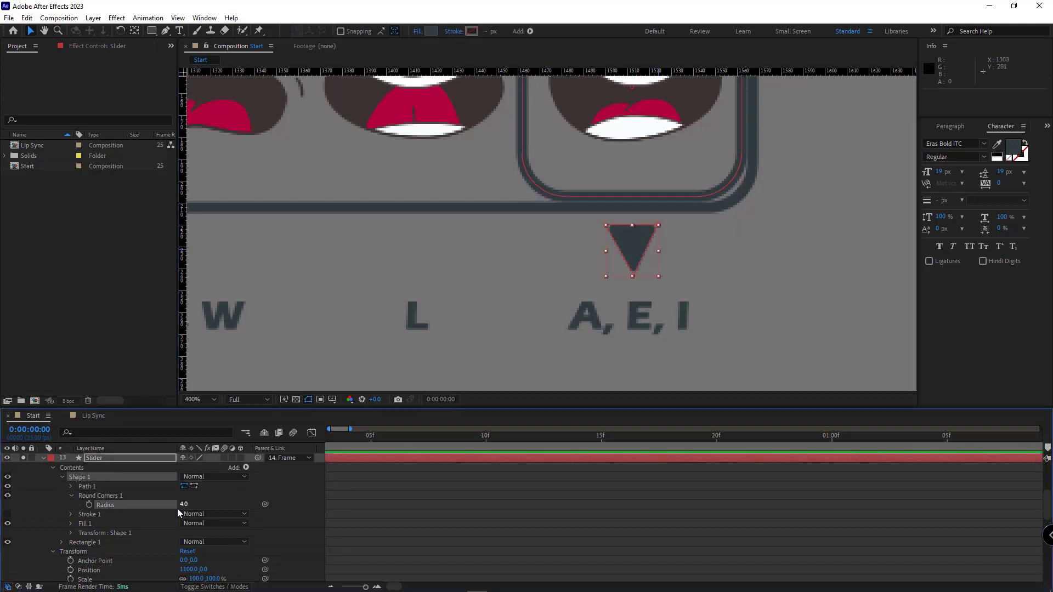
{"action": "left_click", "coordinate": [520, 280]}
{"action": "key", "text": "/"}
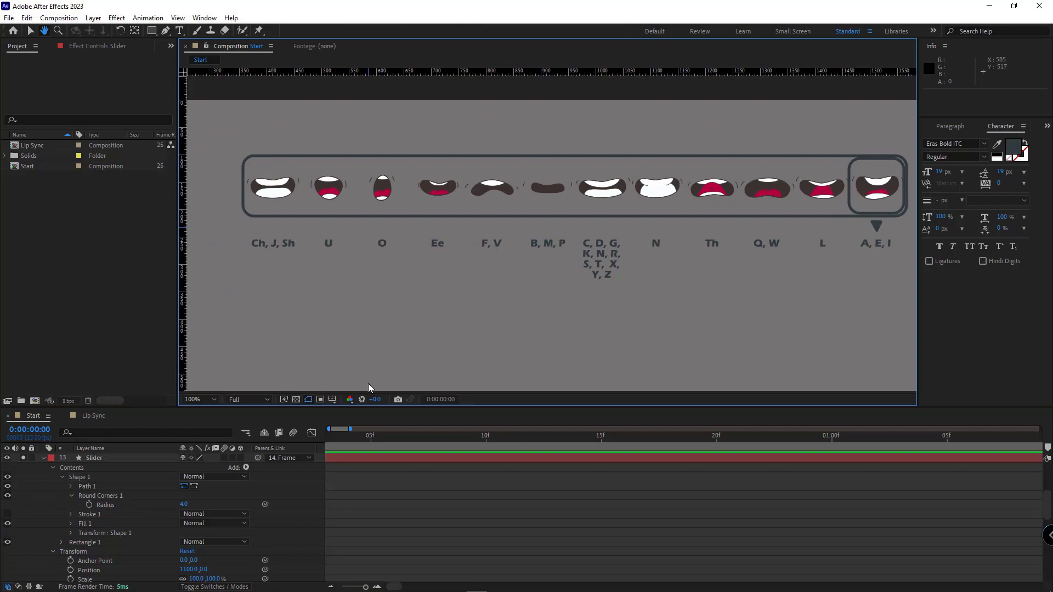
{"action": "key", "text": "u"}
Set the Slider and Frame stroke colour to the sampled dark brown 38332D
{"action": "left_click", "coordinate": [99, 458]}
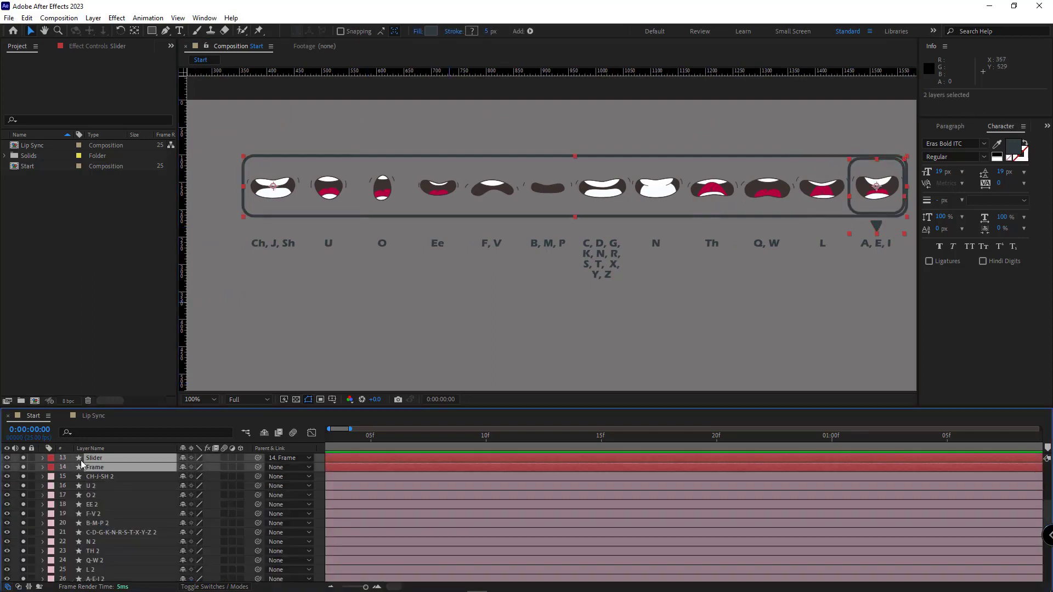
{"action": "left_click", "coordinate": [472, 30]}
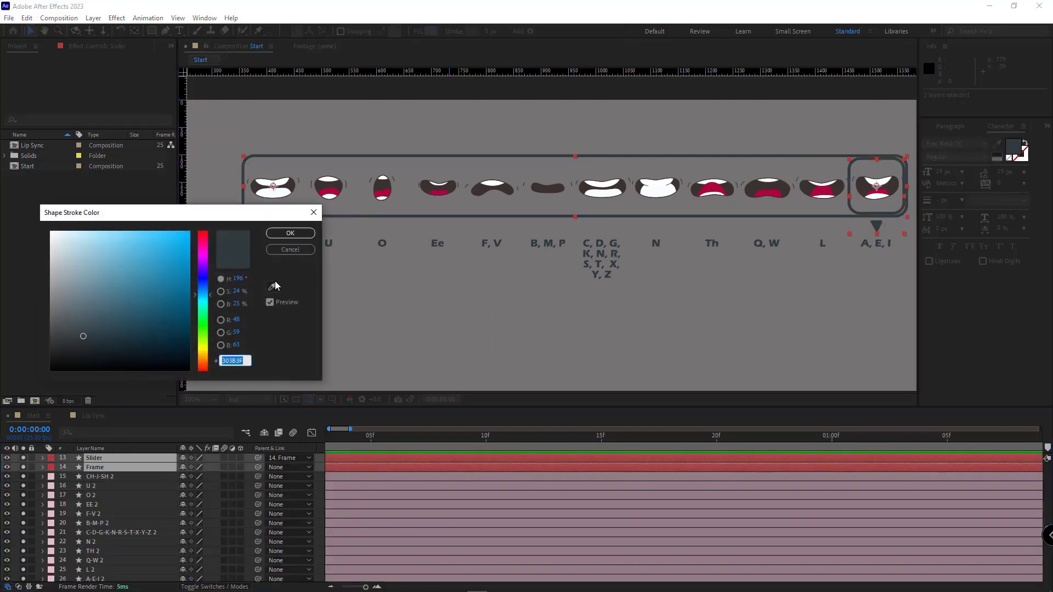
{"action": "left_click", "coordinate": [510, 186]}
{"action": "left_click", "coordinate": [290, 233]}
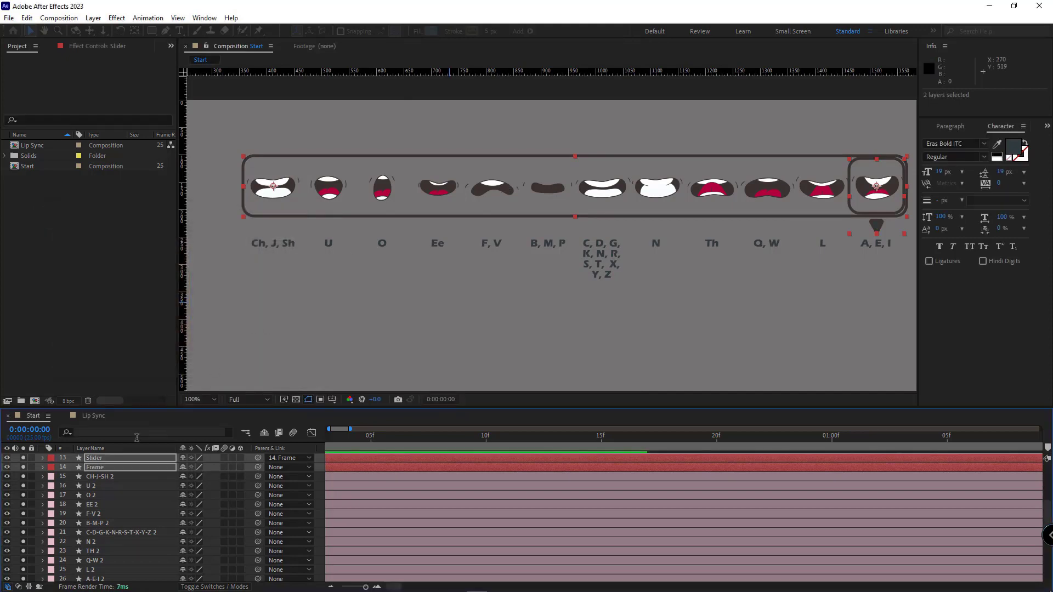
{"action": "key", "text": "ctrl+shift+a"}
{"action": "scroll", "coordinate": [680, 231], "scroll_direction": "up", "scroll_amount": 2}
{"action": "scroll", "coordinate": [576, 289], "scroll_direction": "right", "scroll_amount": 2}
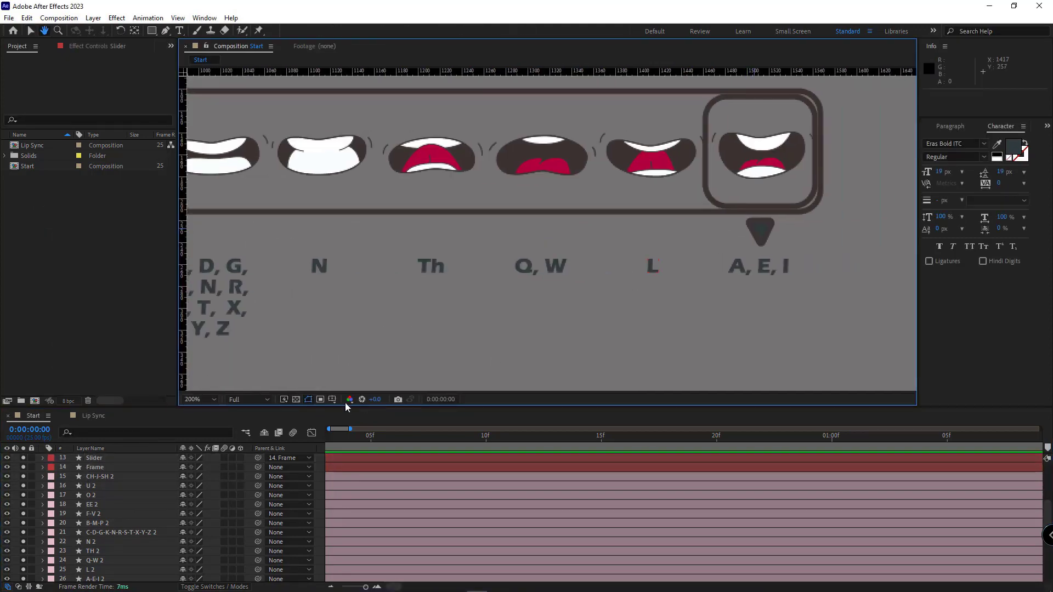
Sample the same brown from the frame outline for the Slider's fill
{"action": "left_click", "coordinate": [94, 457]}
{"action": "left_click", "coordinate": [432, 32]}
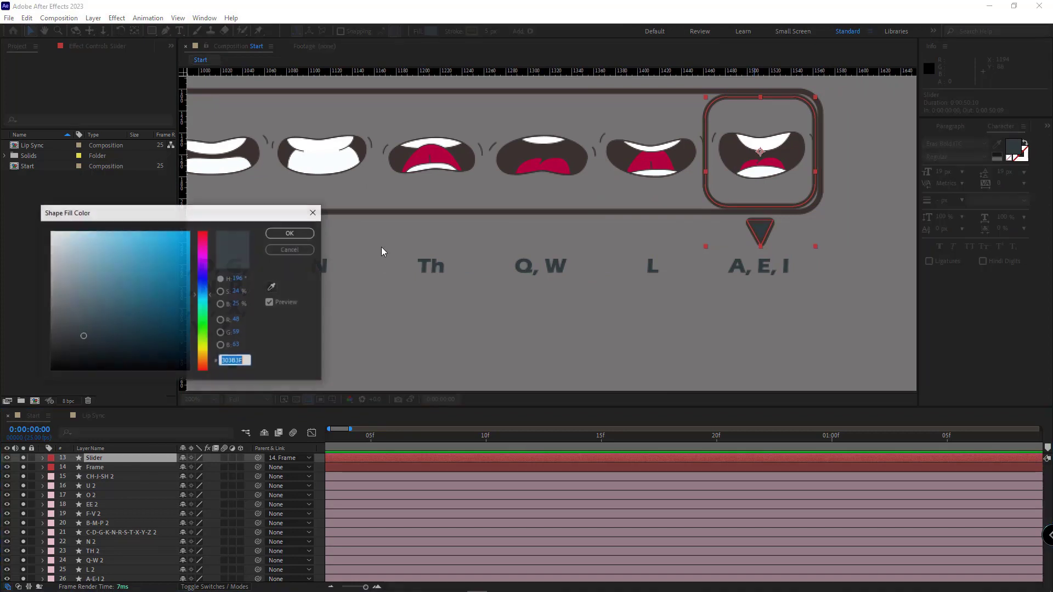
{"action": "left_click", "coordinate": [272, 287]}
{"action": "left_click", "coordinate": [799, 147]}
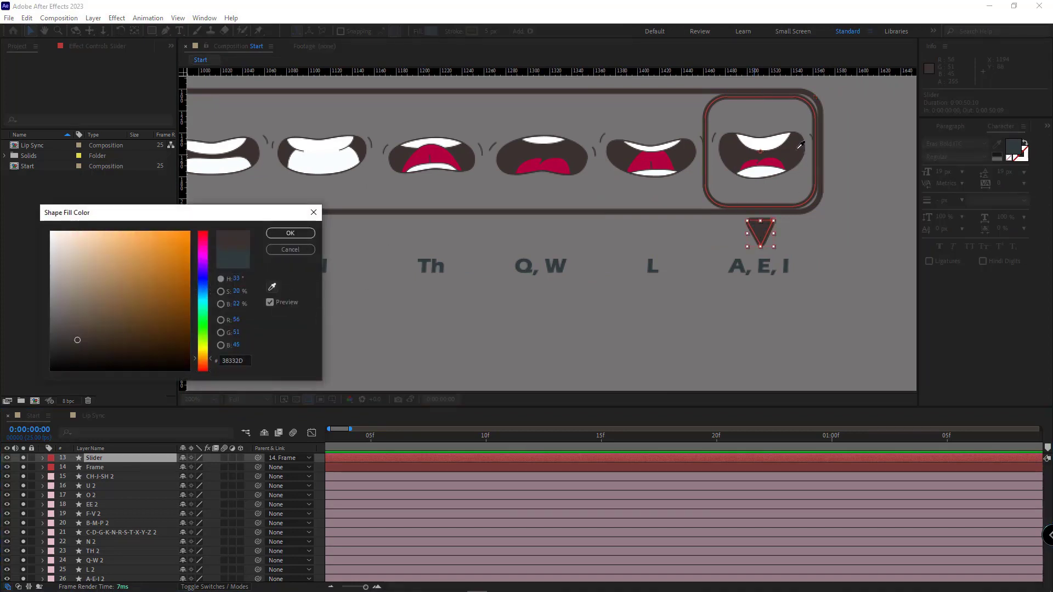
Accept the brown fill and delete Stroke 1 from the Slider's triangle shape
{"action": "left_click", "coordinate": [290, 233]}
{"action": "key", "text": "slash"}
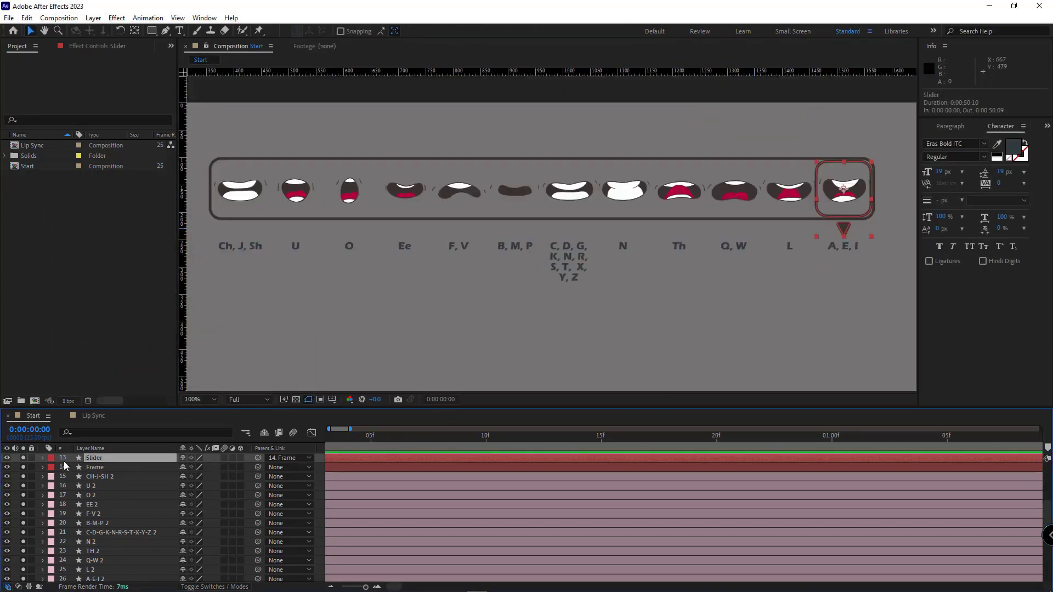
{"action": "left_click", "coordinate": [43, 458]}
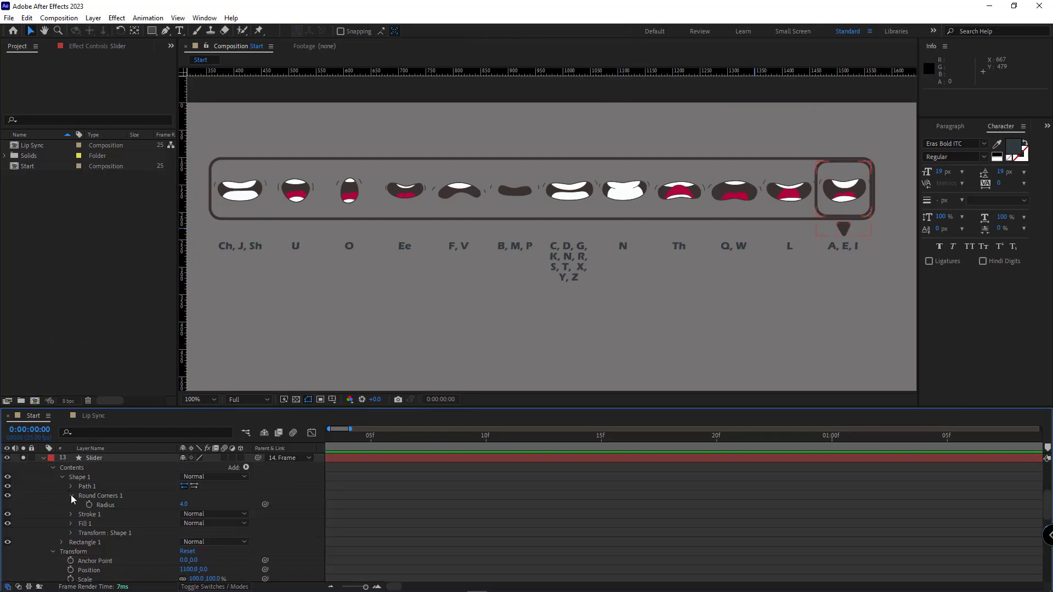
{"action": "left_click", "coordinate": [71, 495]}
{"action": "key", "text": "Delete"}
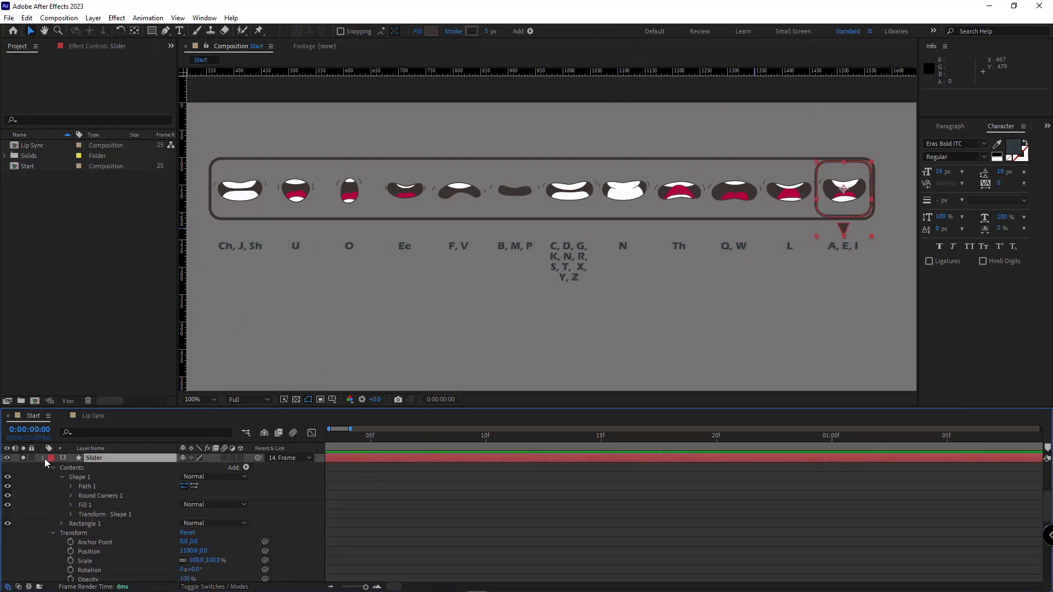
{"action": "left_click", "coordinate": [44, 459]}
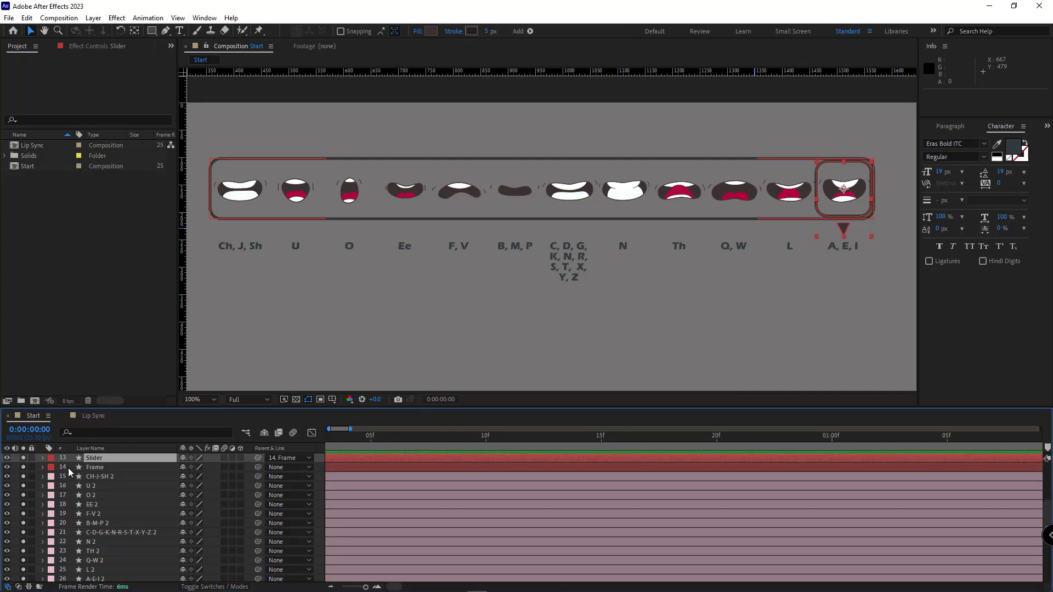
Set the Slider's X position to 0 and separate its Position dimensions
{"action": "key", "text": "p"}
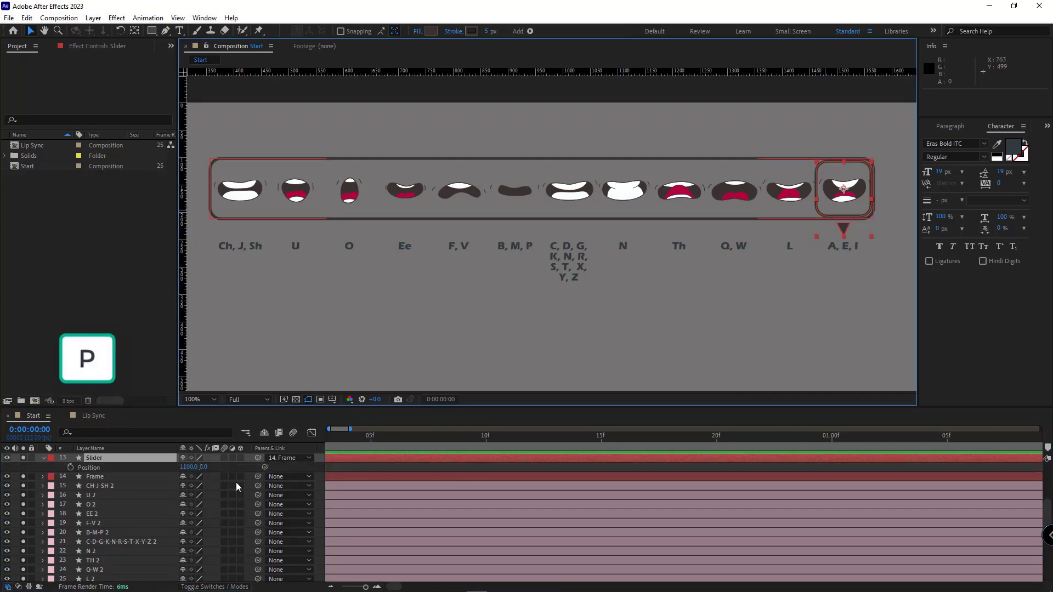
{"action": "left_click", "coordinate": [190, 467]}
{"action": "type", "text": "0"}
{"action": "key", "text": "Return"}
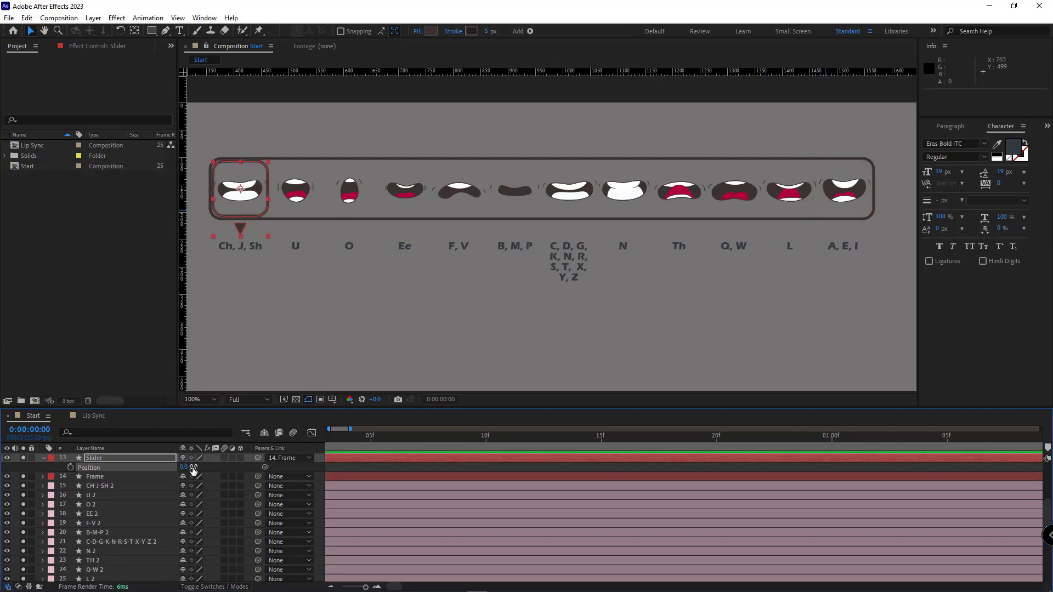
{"action": "right_click", "coordinate": [96, 467]}
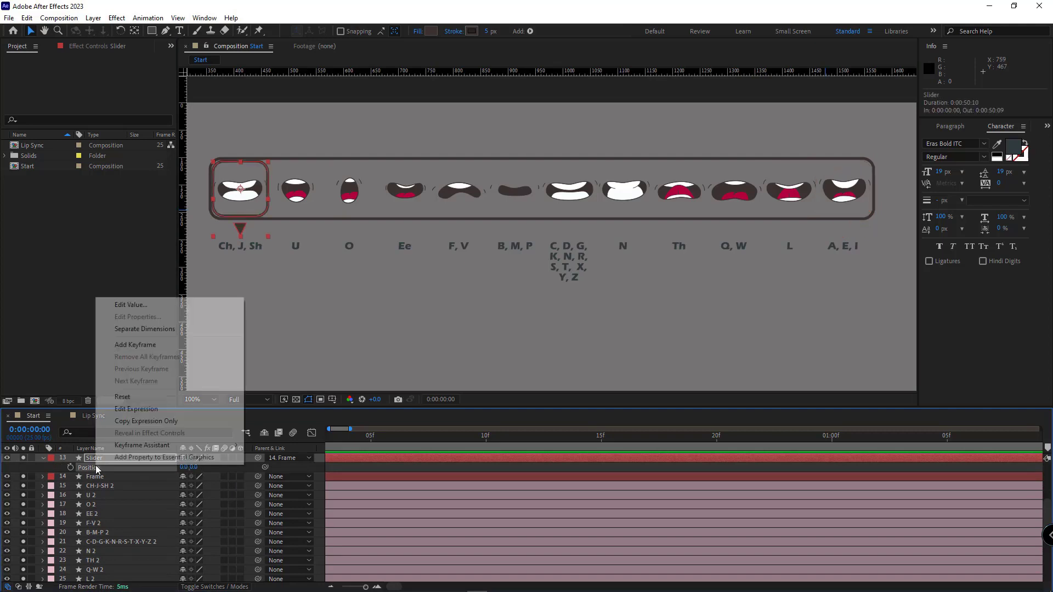
{"action": "left_click", "coordinate": [141, 328]}
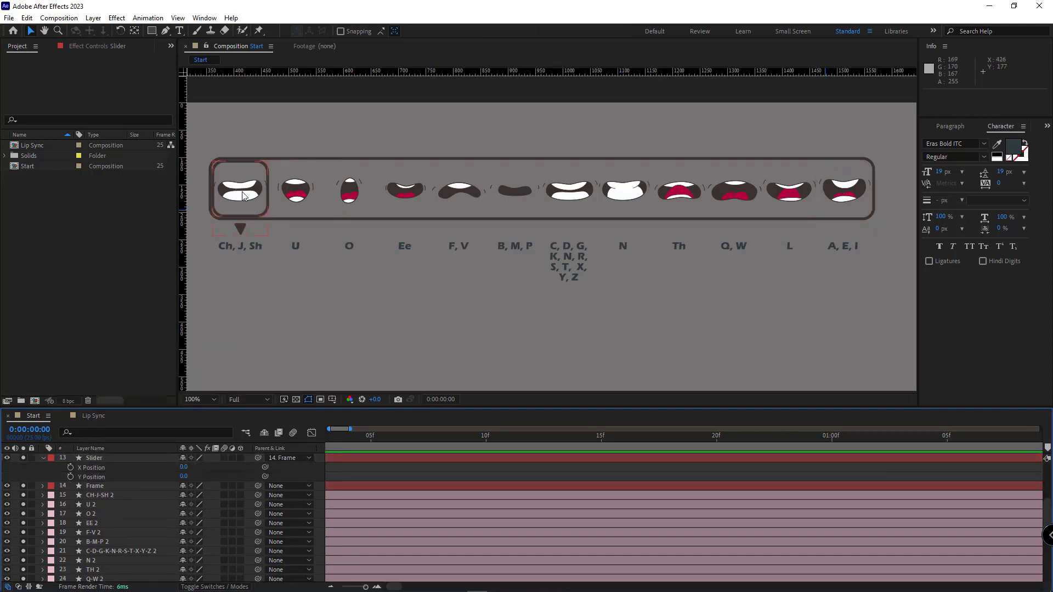
Undo a trial vertical drag and give Y Position an expression of 0
{"action": "left_click_drag", "start_coordinate": [239, 257], "coordinate": [239, 223]}
{"action": "key", "text": "ctrl+z"}
{"action": "key", "text": "ctrl+shift+z"}
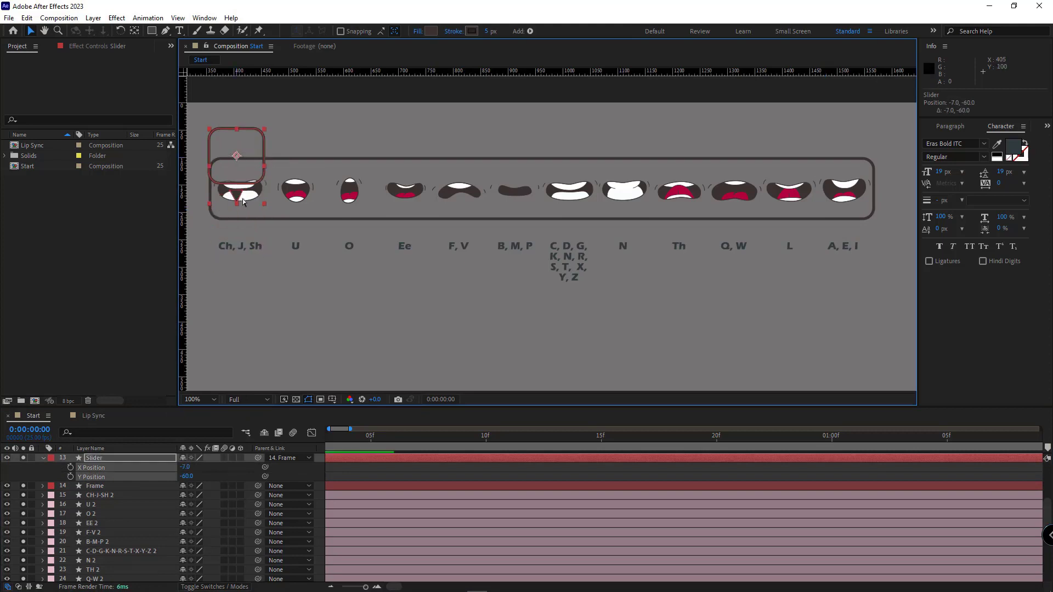
{"action": "key", "text": "ctrl+z"}
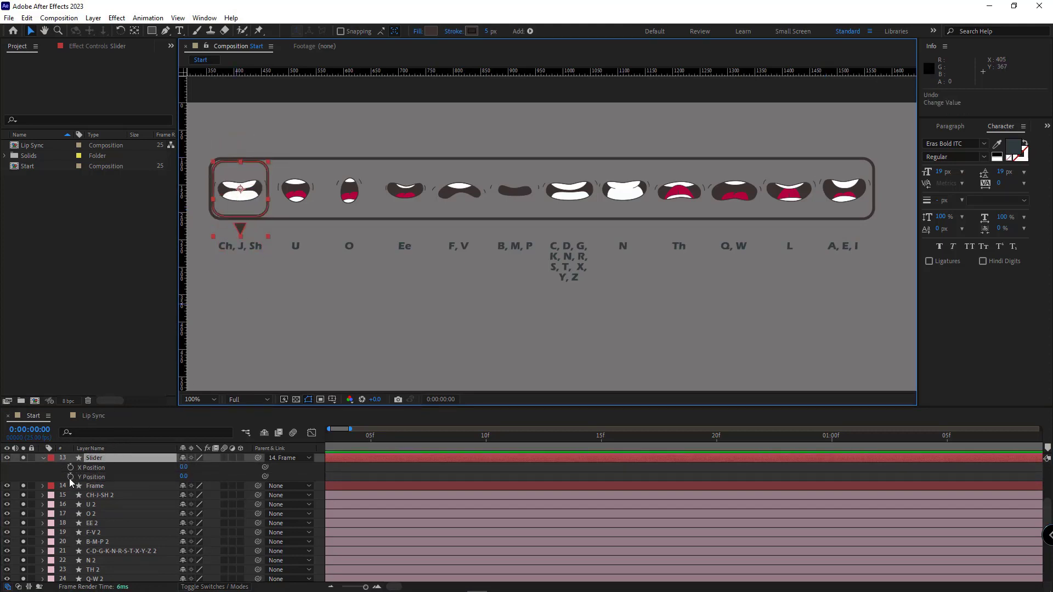
{"action": "left_click", "coordinate": [70, 478], "text": "alt"}
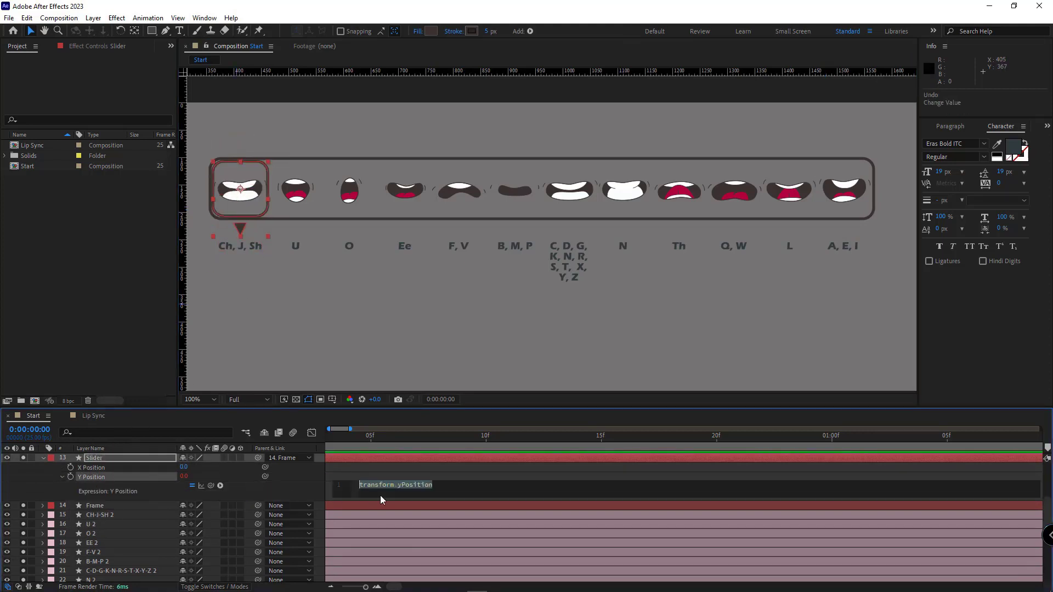
{"action": "type", "text": "0"}
{"action": "left_click", "coordinate": [51, 493]}
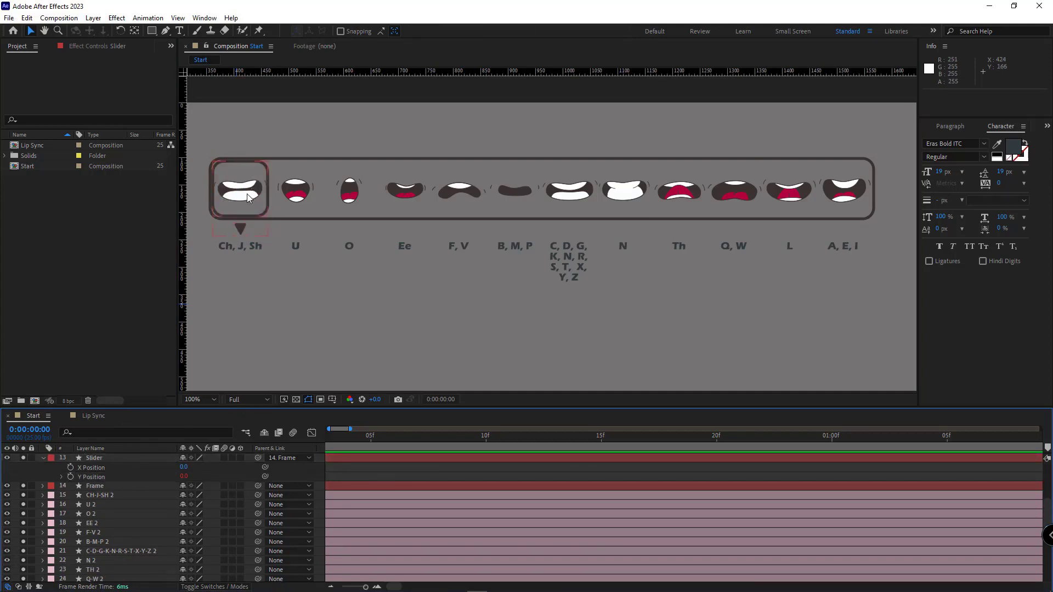
Give X Position the expression Math.round(value/100)*100 after a trial horizontal drag
{"action": "mouse_move", "coordinate": [247, 193]}
{"action": "left_mouse_down"}
{"action": "mouse_move", "coordinate": [241, 205]}
{"action": "mouse_move", "coordinate": [247, 183]}
{"action": "mouse_move", "coordinate": [264, 201]}
{"action": "mouse_move", "coordinate": [466, 204]}
{"action": "left_mouse_up"}
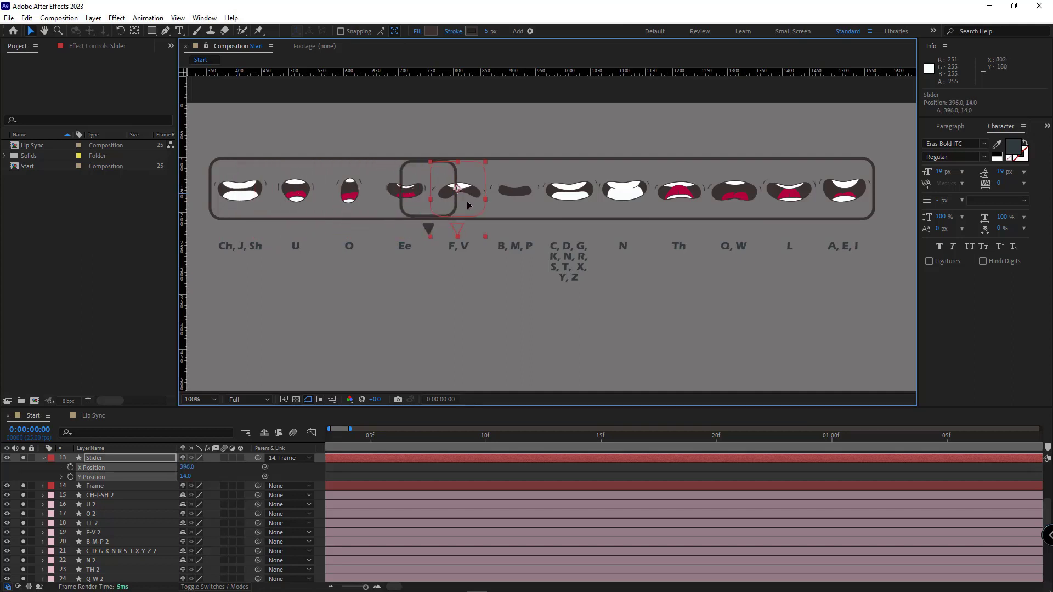
{"action": "left_click_drag", "start_coordinate": [467, 200], "coordinate": [248, 202]}
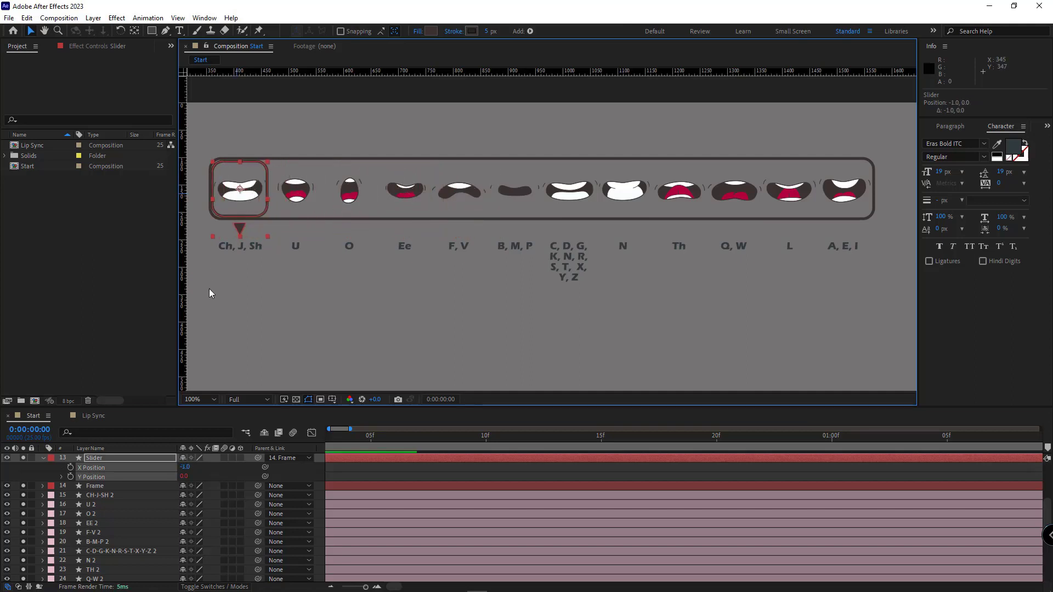
{"action": "left_click", "coordinate": [184, 467]}
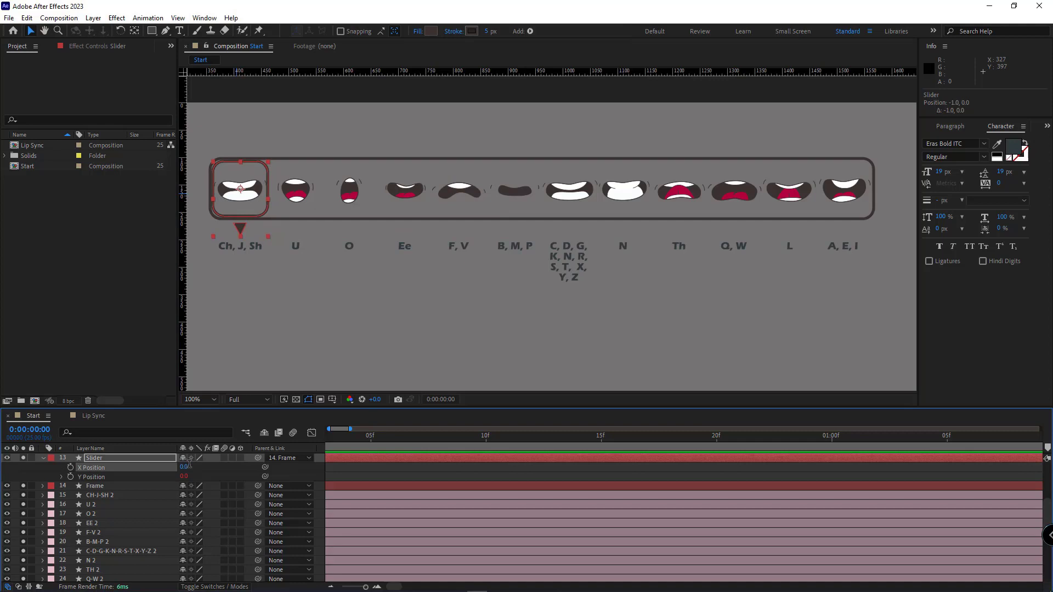
{"action": "left_click", "coordinate": [71, 466], "text": "alt"}
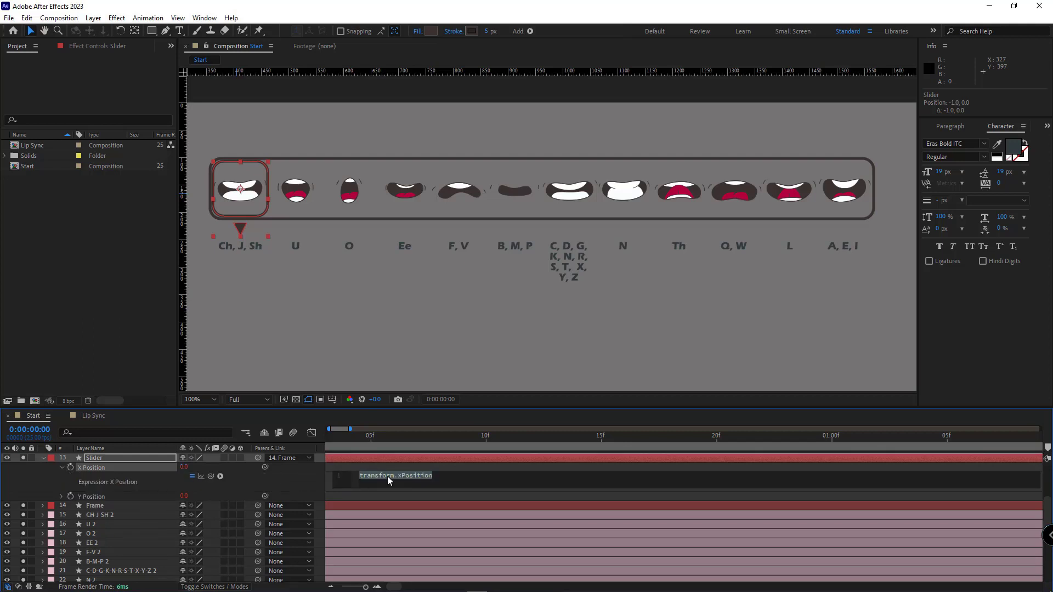
{"action": "type", "text": "Math."}
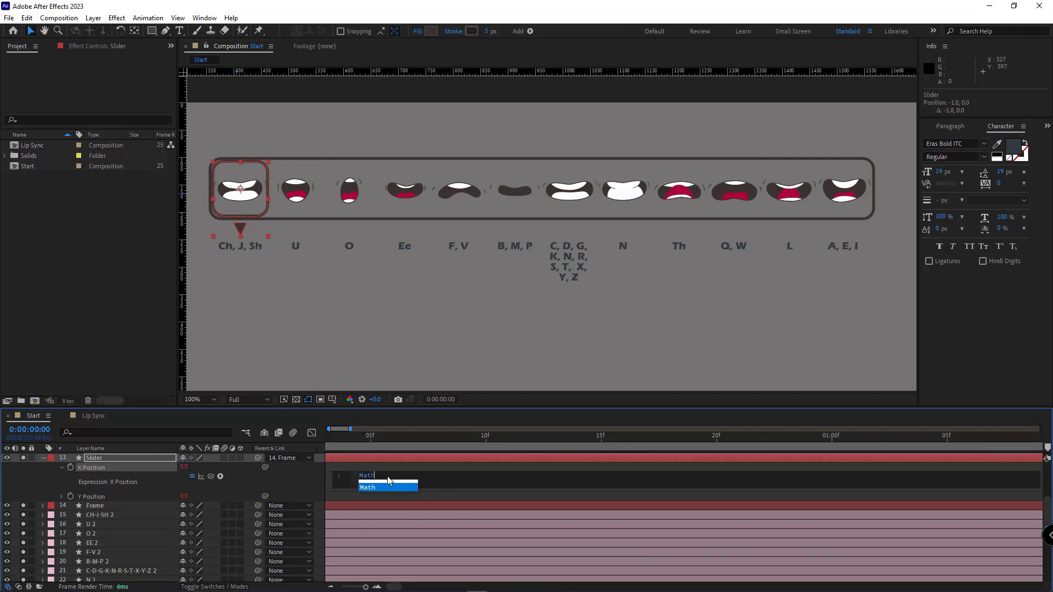
{"action": "type", "text": "round"}
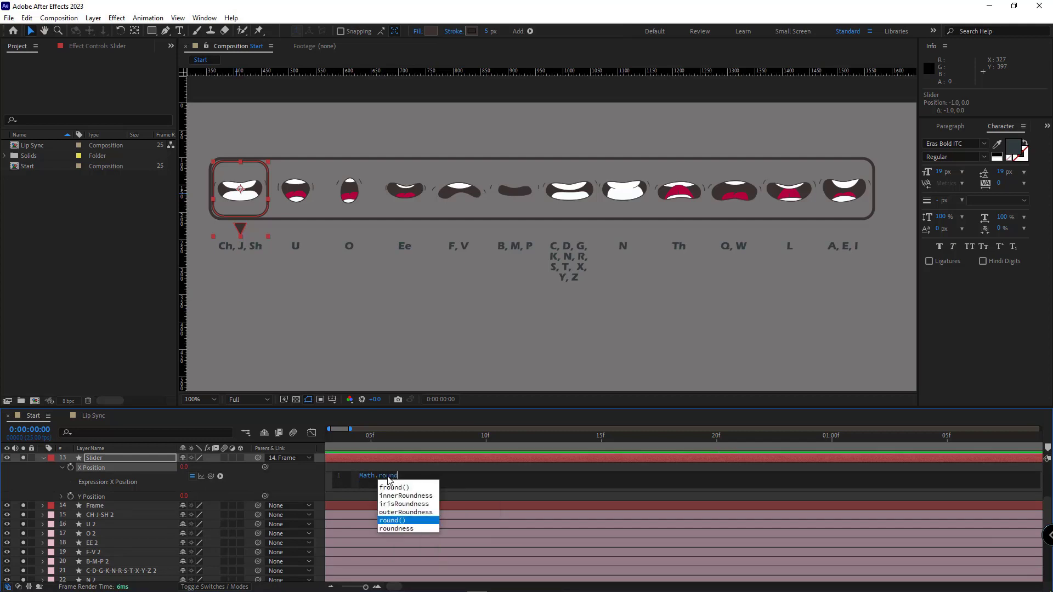
{"action": "key", "text": "Return"}
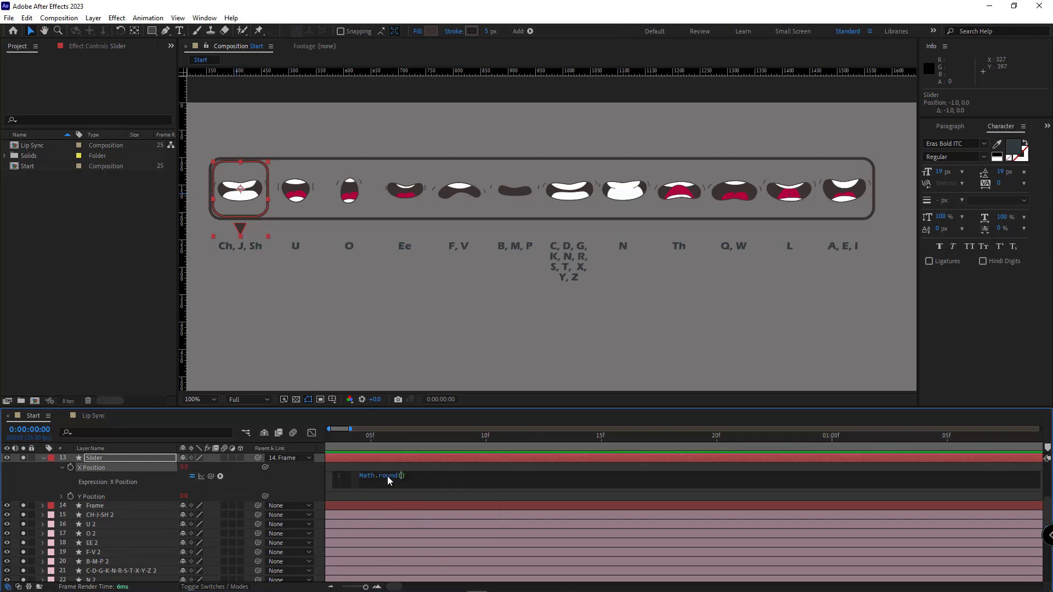
{"action": "type", "text": "va"}
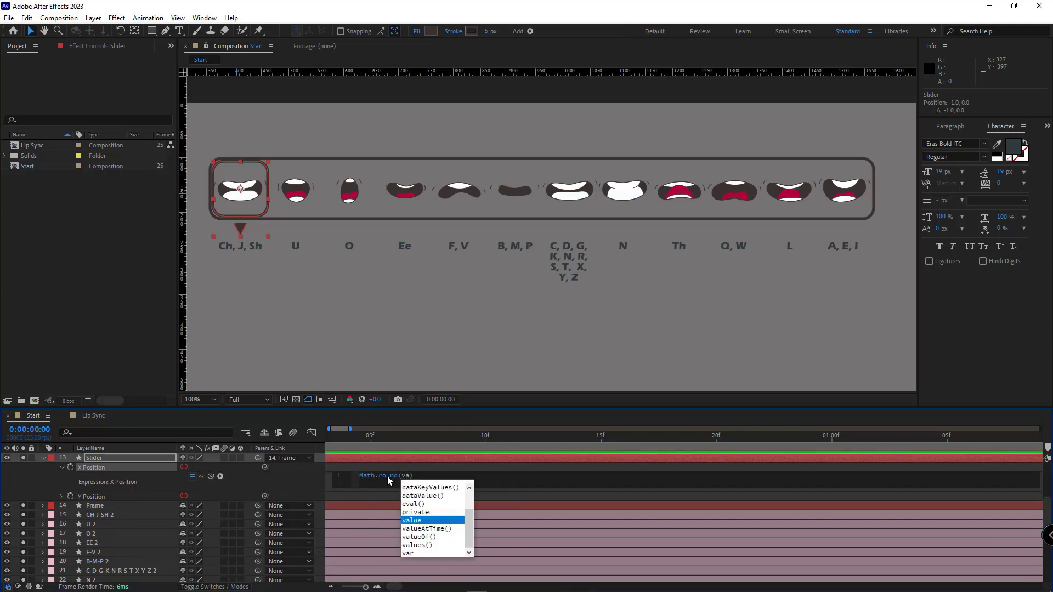
{"action": "type", "text": "lue"}
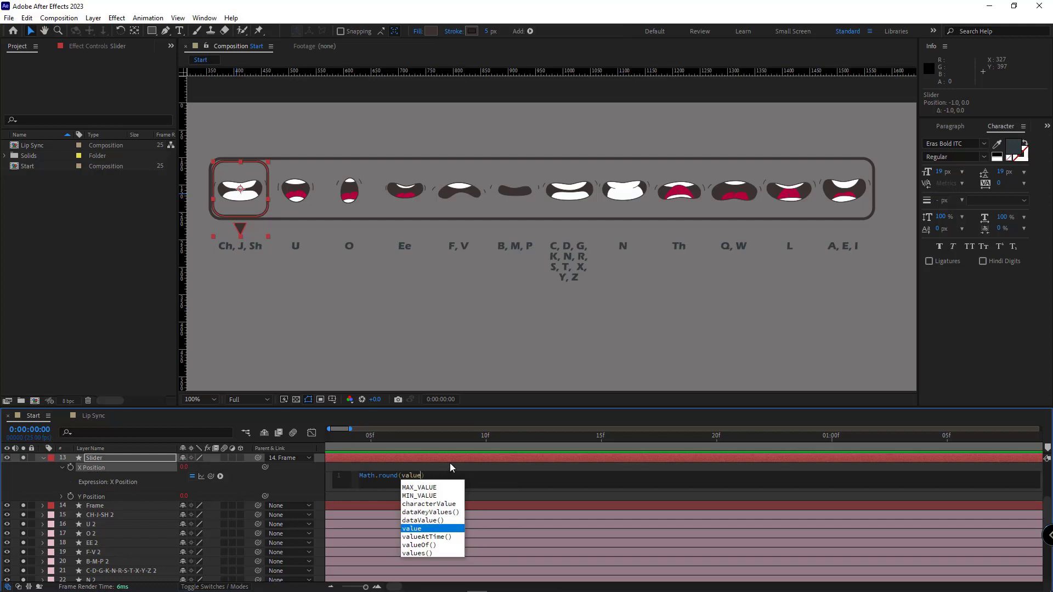
{"action": "key", "text": "Escape"}
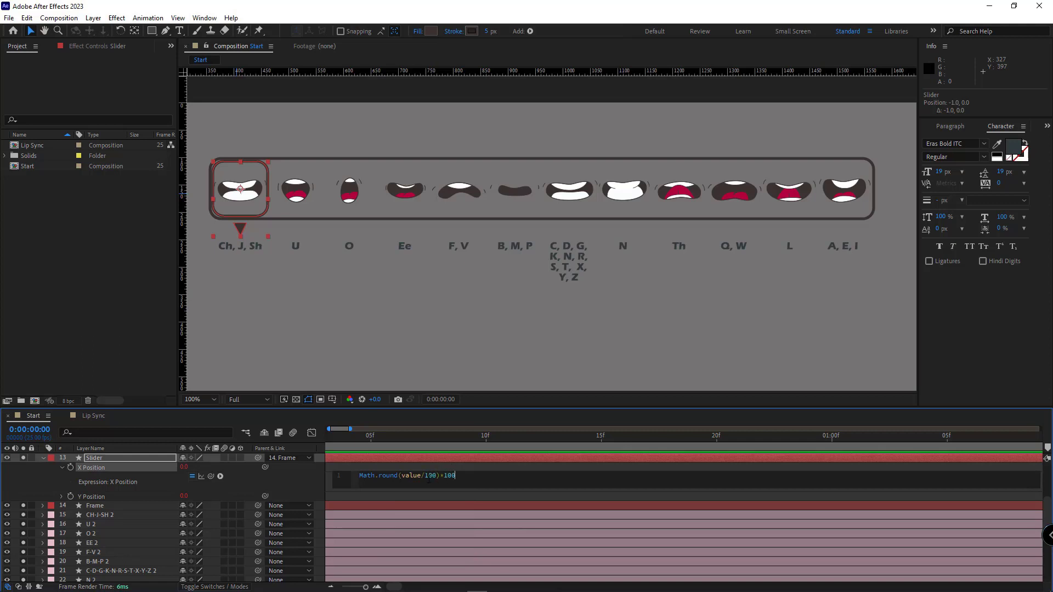
{"action": "left_click", "coordinate": [244, 445]}
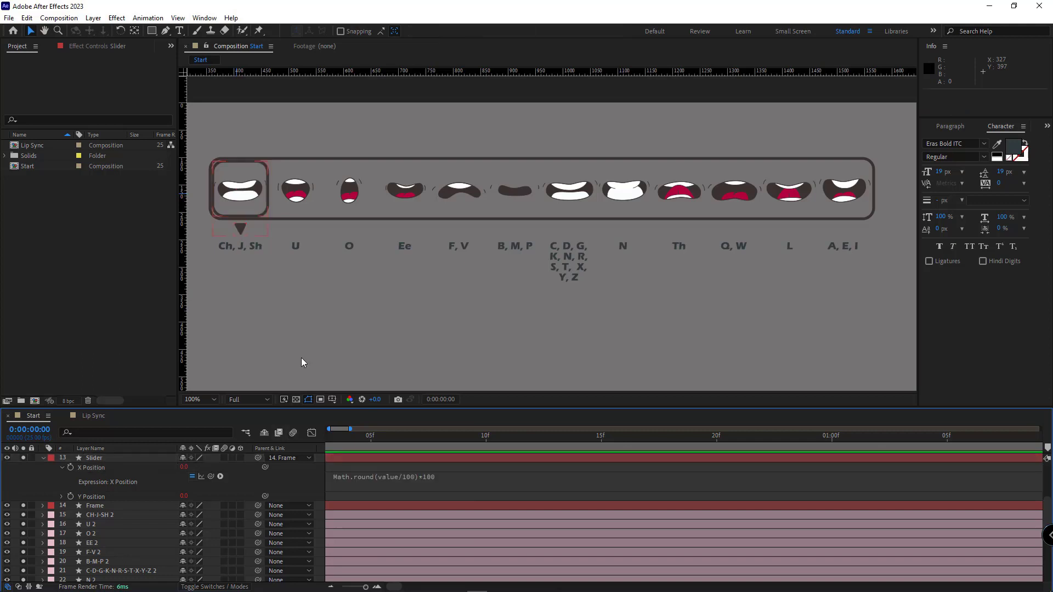
{"action": "mouse_move", "coordinate": [251, 210]}
{"action": "left_mouse_down"}
{"action": "mouse_move", "coordinate": [296, 192]}
{"action": "mouse_move", "coordinate": [634, 204]}
{"action": "mouse_move", "coordinate": [580, 195]}
{"action": "mouse_move", "coordinate": [204, 206]}
{"action": "left_mouse_up"}
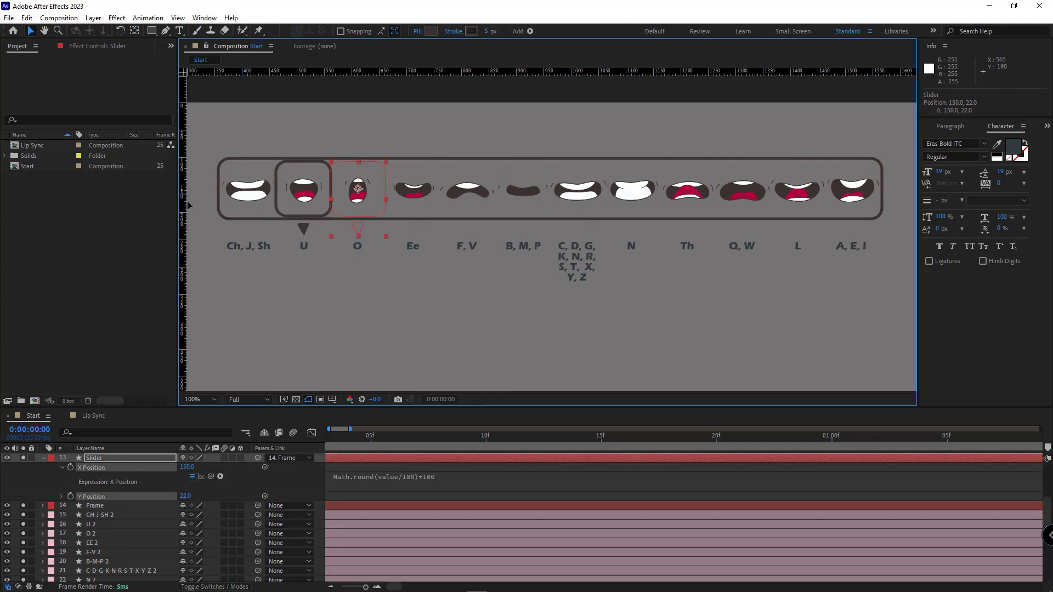
{"action": "mouse_move", "coordinate": [205, 206]}
{"action": "left_mouse_down"}
{"action": "mouse_move", "coordinate": [141, 206]}
{"action": "mouse_move", "coordinate": [239, 210]}
{"action": "left_mouse_up"}
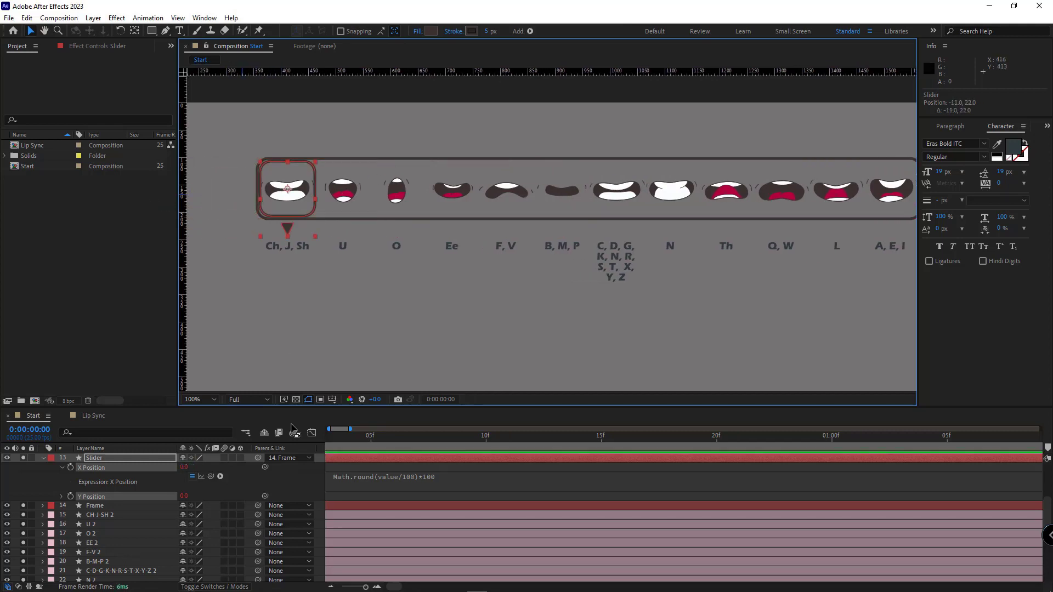
Change the X expression to r = Math.round(value/100)*100 plus clamp(r,0,1200)
{"action": "left_click", "coordinate": [357, 479]}
{"action": "left_click", "coordinate": [360, 478]}
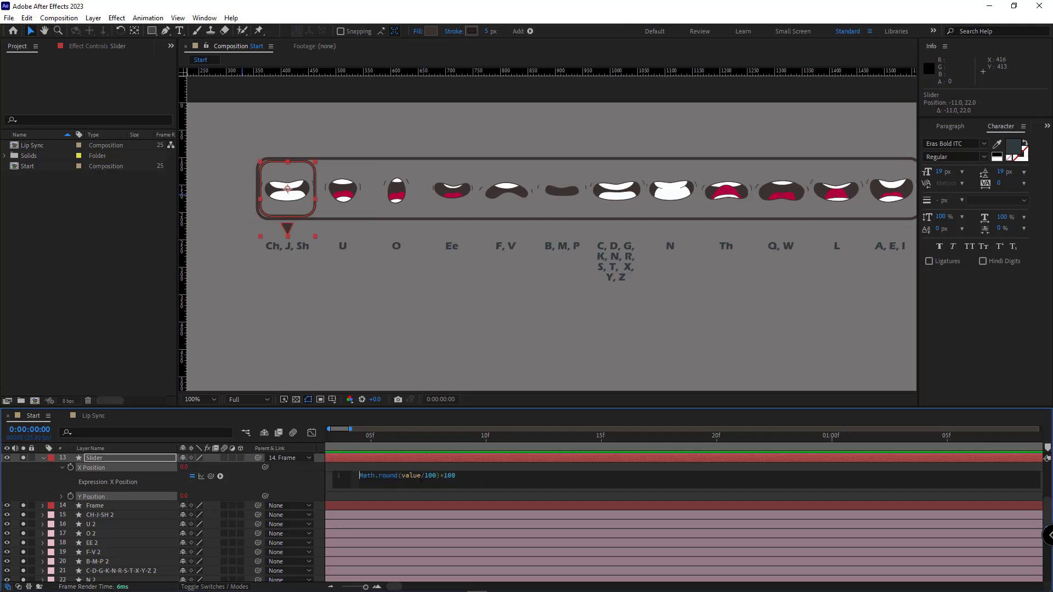
{"action": "type", "text": "r"}
{"action": "type", "text": " = "}
{"action": "type", "text": "clamp"}
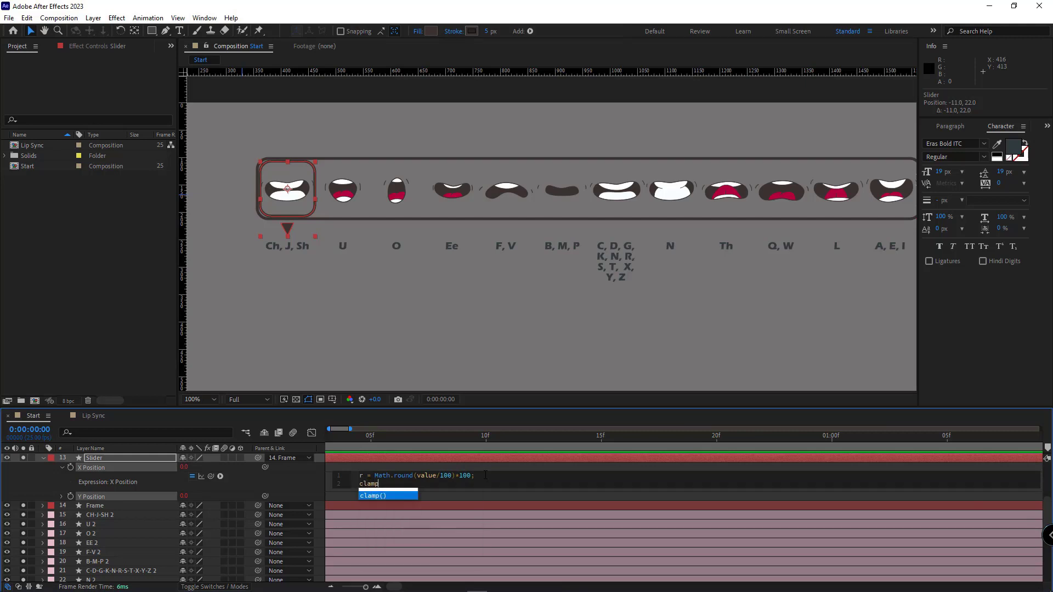
{"action": "key", "text": "Return"}
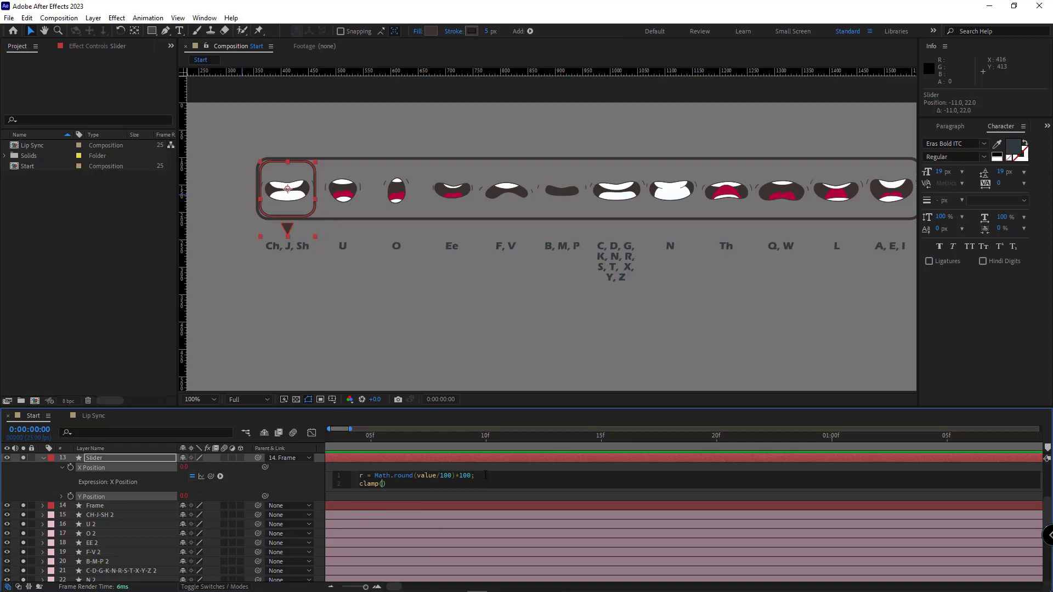
{"action": "type", "text": "r"}
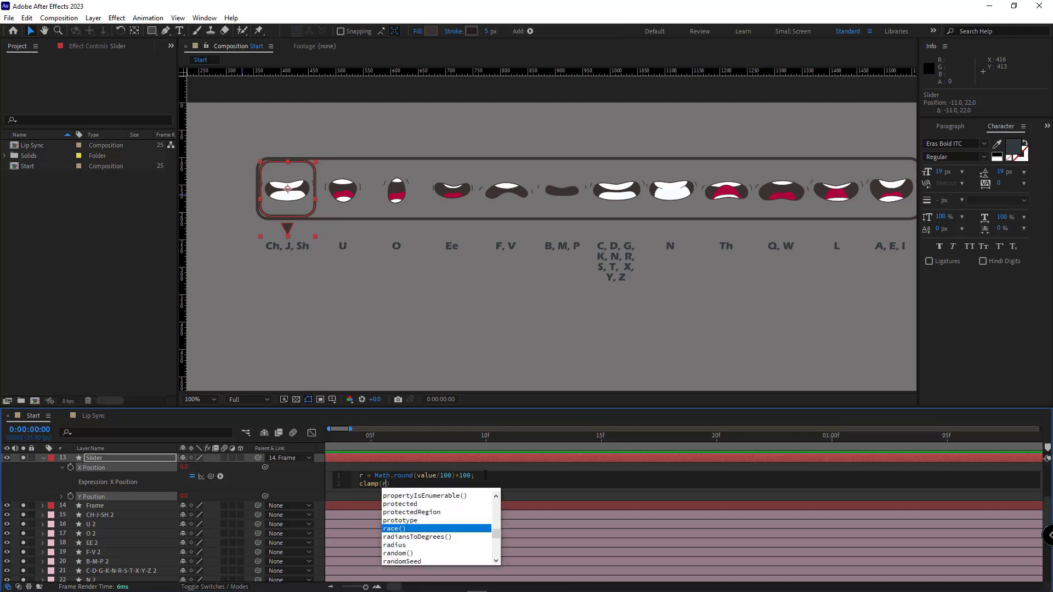
{"action": "type", "text": ","}
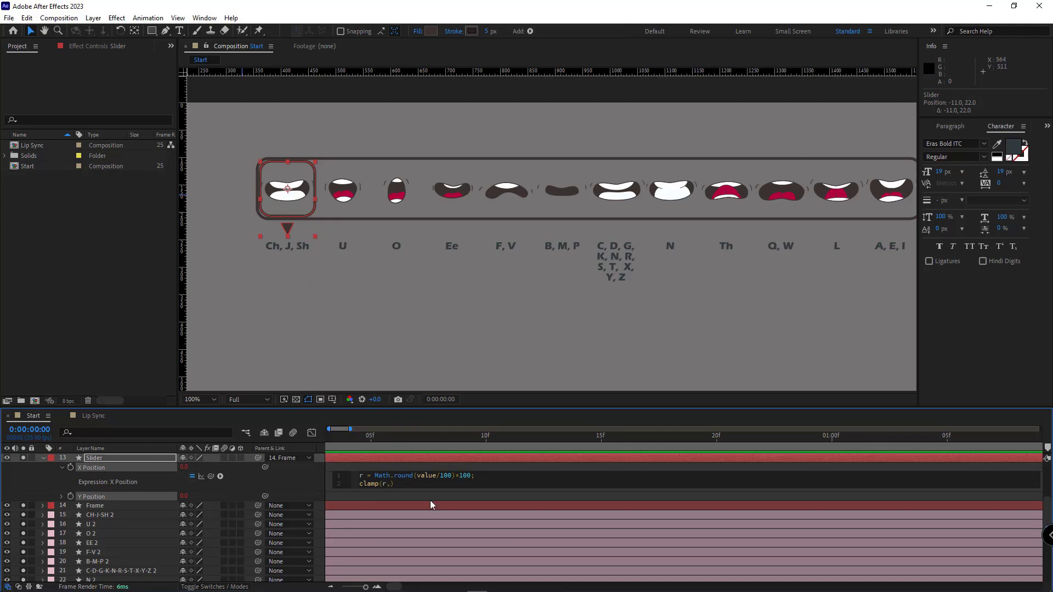
{"action": "type", "text": "0"}
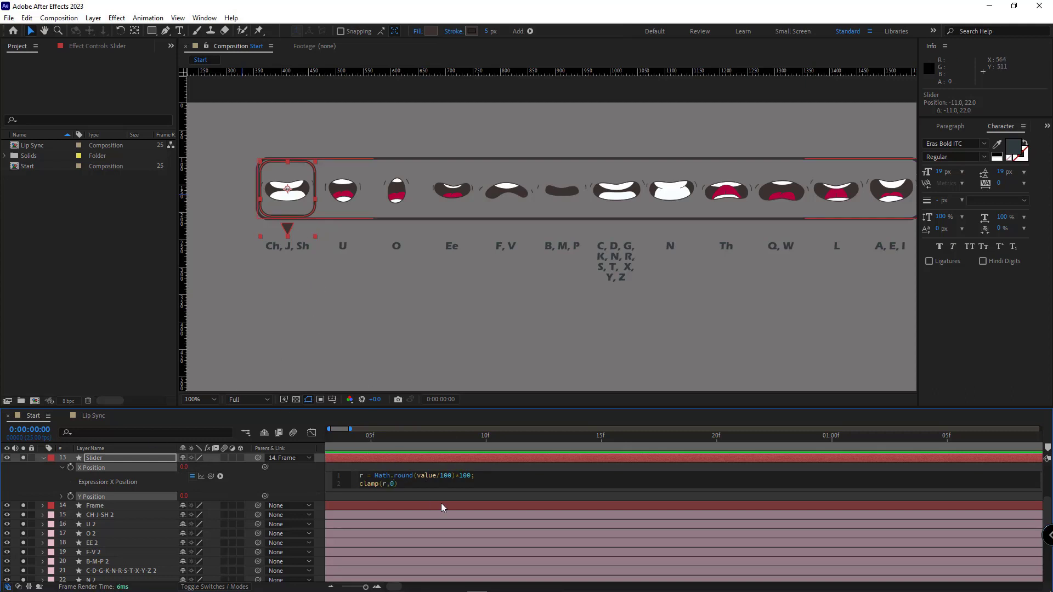
{"action": "type", "text": ",1200"}
Commit the clamp expression and, at 50% zoom, drag the slider past the last mouth
{"action": "left_click", "coordinate": [45, 476]}
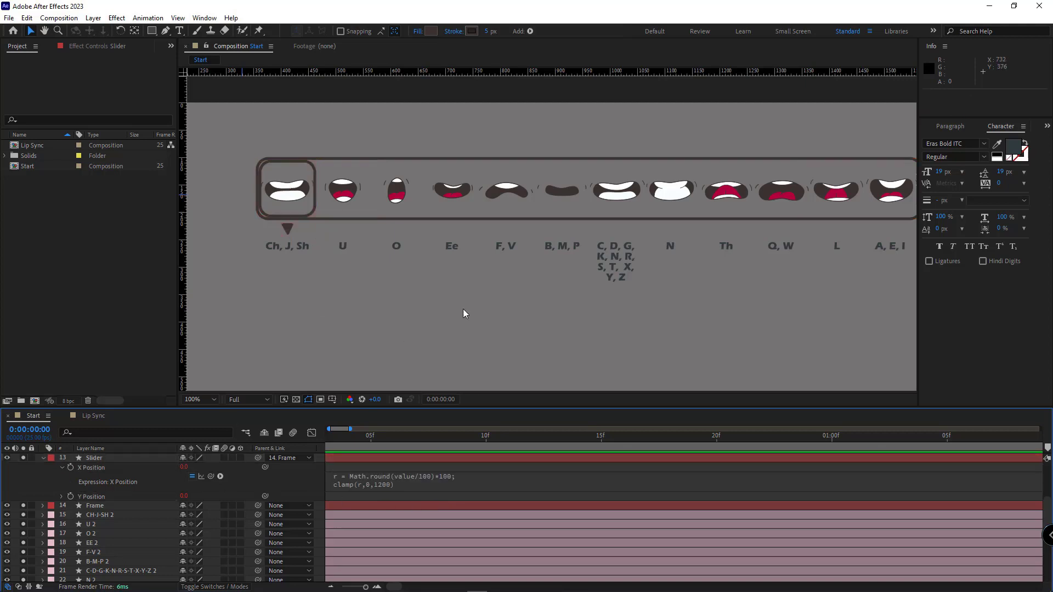
{"action": "key", "text": "comma"}
{"action": "key", "text": "comma"}
{"action": "left_click_drag", "start_coordinate": [415, 216], "coordinate": [289, 214]}
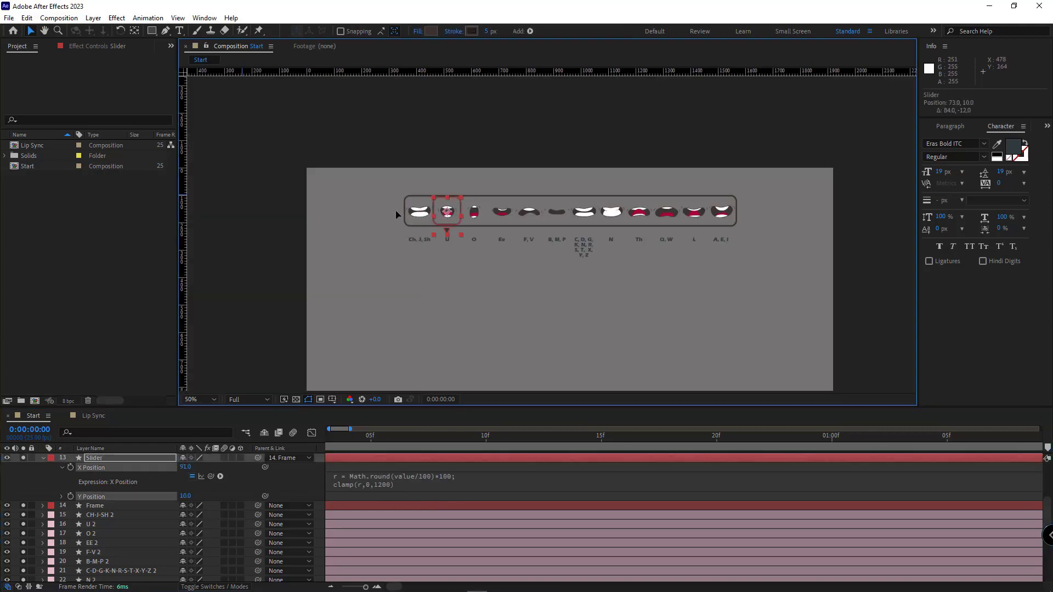
{"action": "mouse_move", "coordinate": [447, 219]}
{"action": "left_mouse_down"}
{"action": "mouse_move", "coordinate": [779, 221]}
{"action": "mouse_move", "coordinate": [737, 215]}
{"action": "left_mouse_up"}
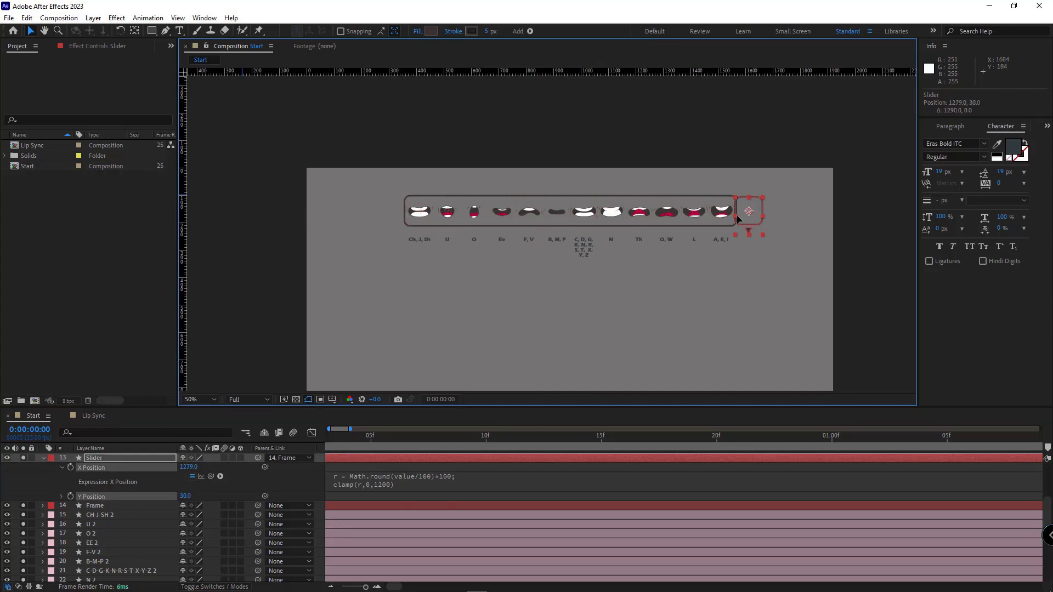
Lower the clamp upper limit to 1100 and drag the slider box back
{"action": "left_click", "coordinate": [391, 484]}
{"action": "type", "text": "1"}
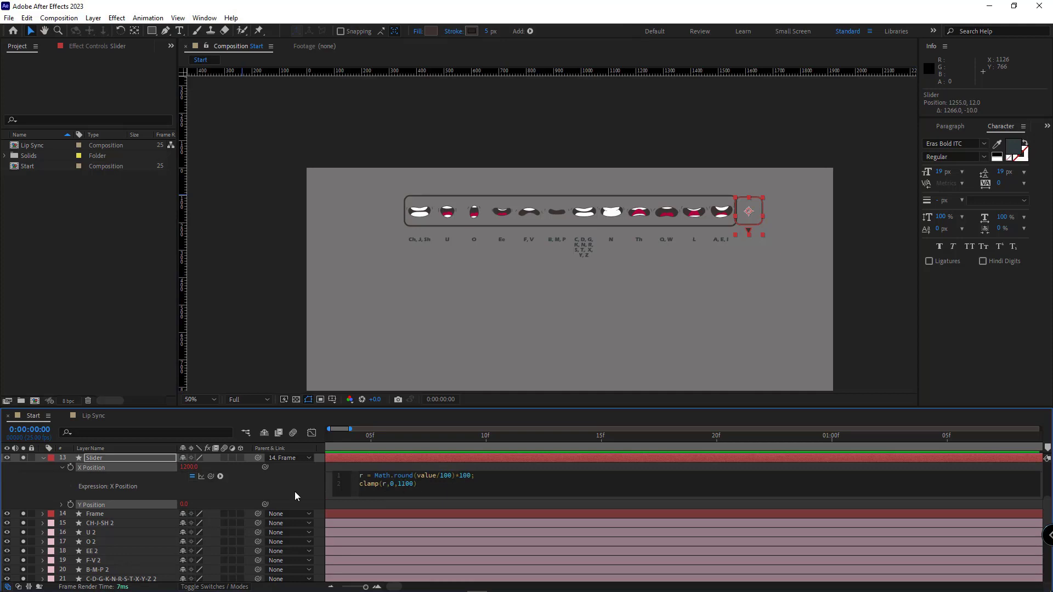
{"action": "left_click", "coordinate": [294, 491]}
{"action": "left_click_drag", "start_coordinate": [725, 213], "coordinate": [359, 230]}
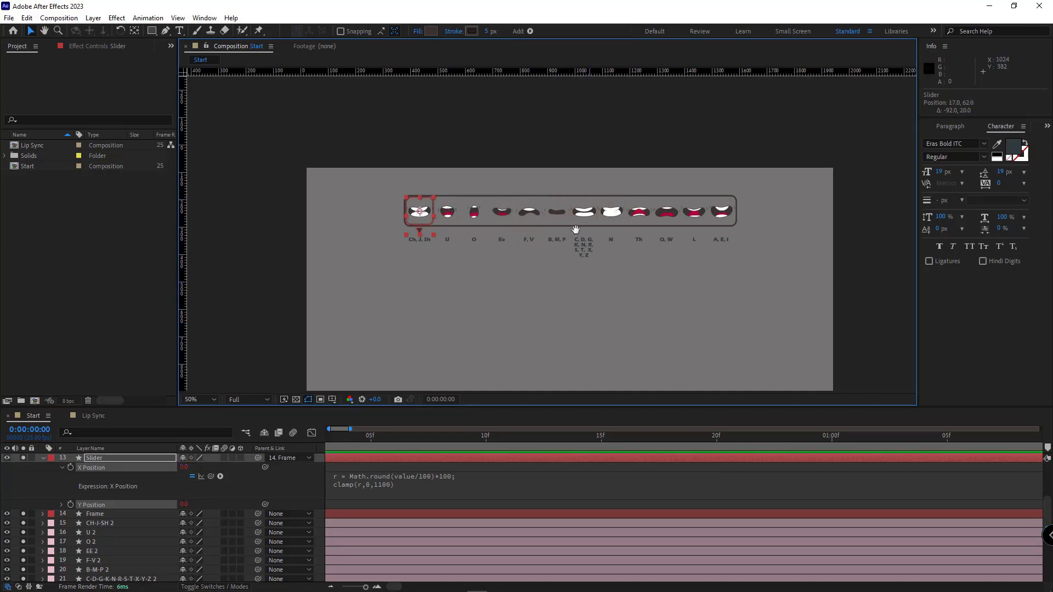
{"action": "left_click_drag", "start_coordinate": [580, 247], "coordinate": [564, 211]}
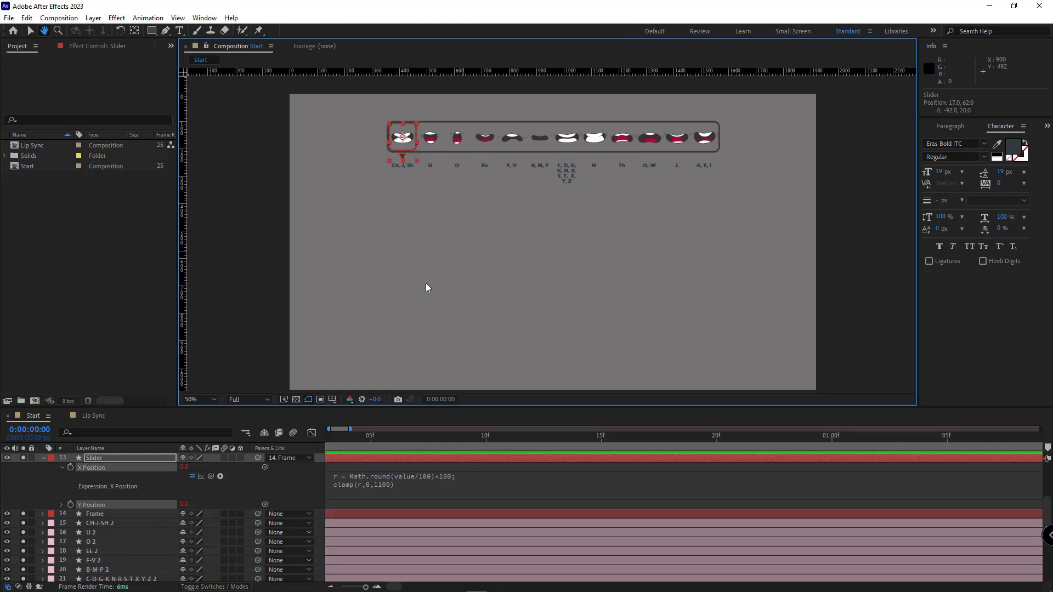
{"action": "key", "text": "v"}
Mark the duplicate mouth layers shy, lock them and hide shy layers
{"action": "left_click", "coordinate": [41, 459]}
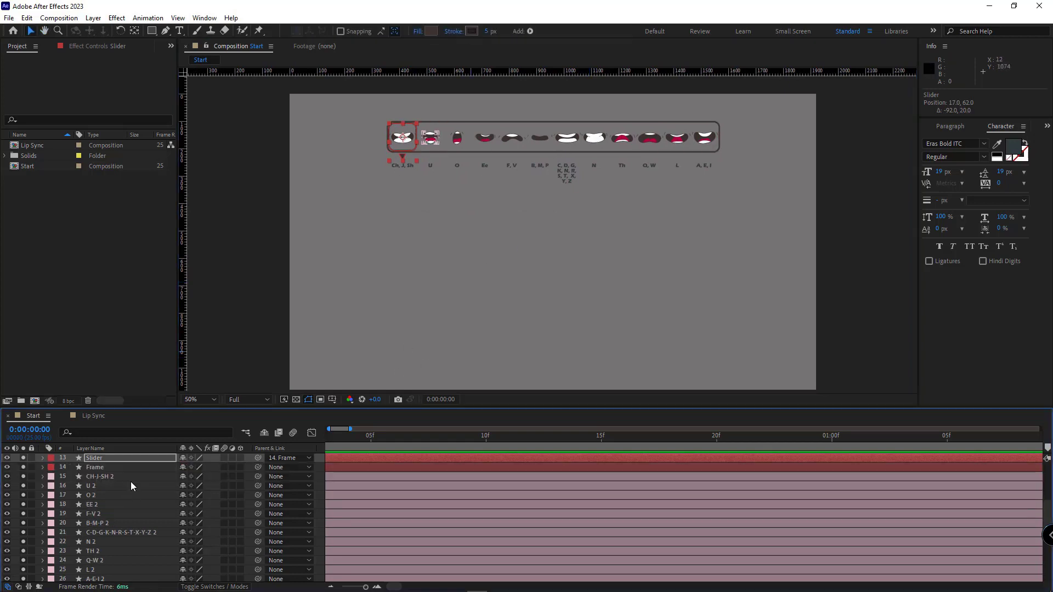
{"action": "left_click", "coordinate": [131, 478]}
{"action": "scroll", "coordinate": [130, 494], "scroll_direction": "down", "scroll_amount": 3}
{"action": "left_click", "coordinate": [108, 548], "text": "shift"}
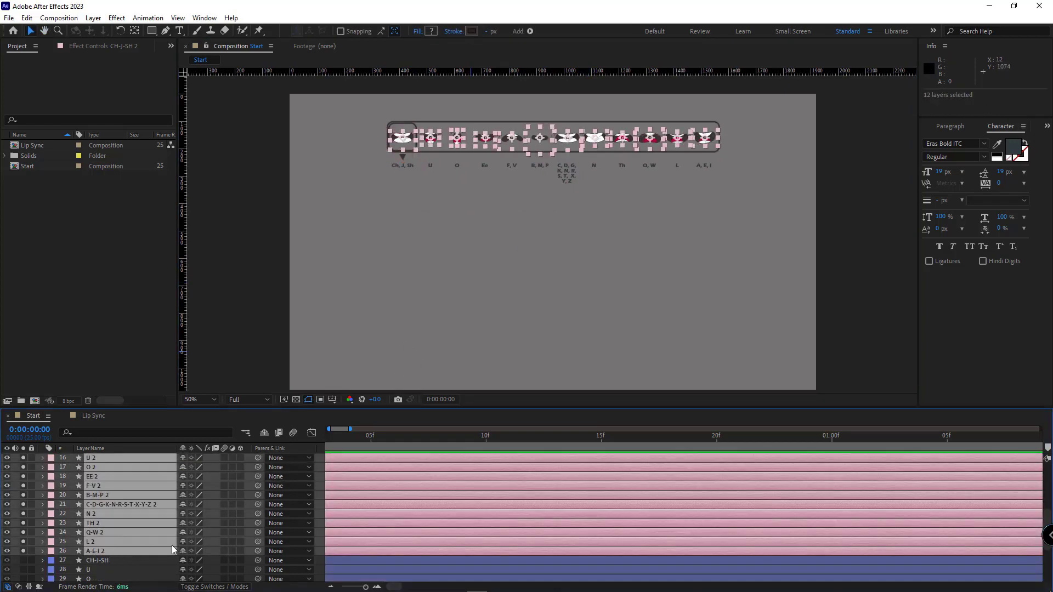
{"action": "left_click", "coordinate": [182, 523]}
{"action": "scroll", "coordinate": [135, 532], "scroll_direction": "up", "scroll_amount": 3}
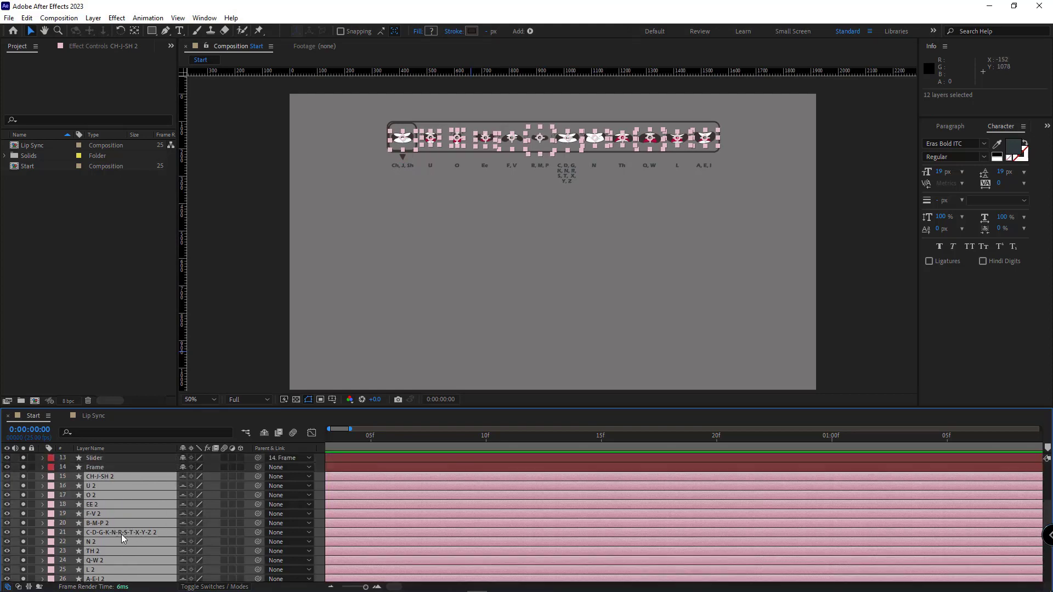
{"action": "left_click", "coordinate": [31, 486]}
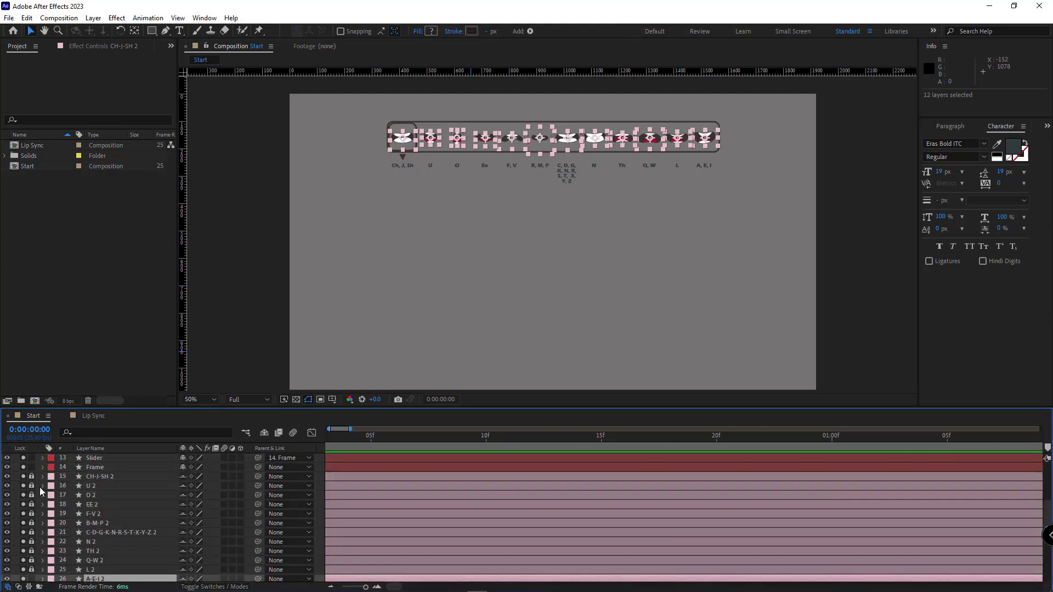
{"action": "left_click", "coordinate": [263, 433]}
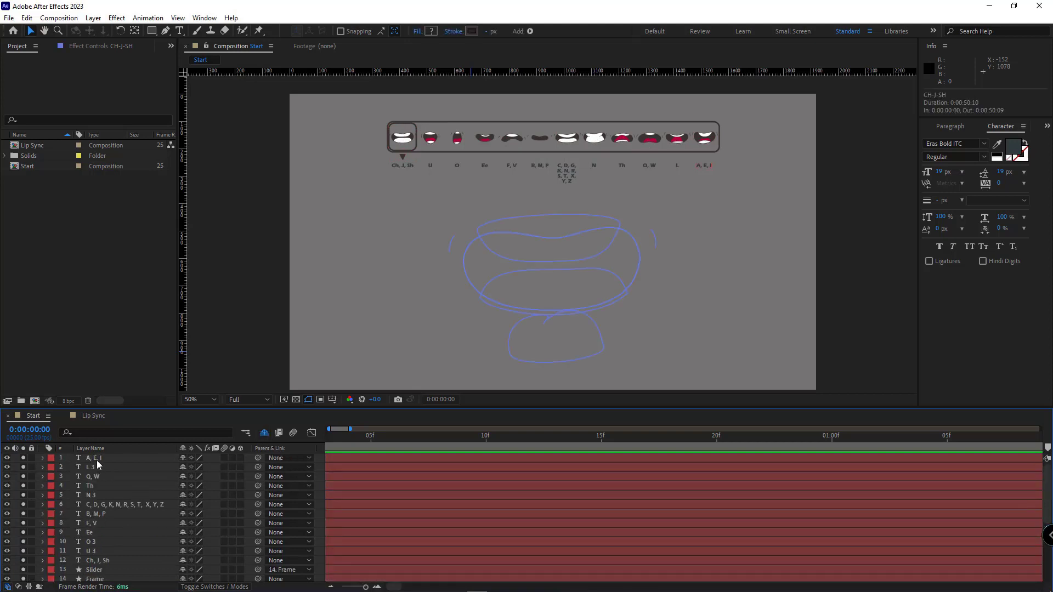
Make the twelve pose label layers shy and locked, and hide them
{"action": "left_click", "coordinate": [96, 460]}
{"action": "scroll", "coordinate": [133, 494], "scroll_direction": "down", "scroll_amount": 3}
{"action": "left_click", "coordinate": [122, 542], "text": "shift"}
{"action": "scroll", "coordinate": [126, 506], "scroll_direction": "up", "scroll_amount": 3}
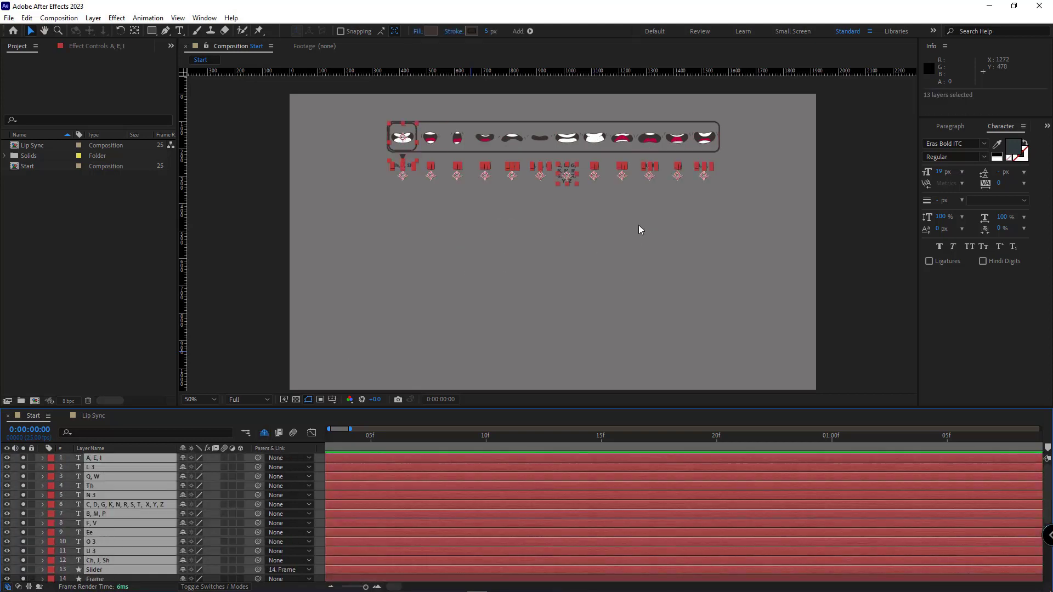
{"action": "scroll", "coordinate": [638, 224], "scroll_direction": "up", "scroll_amount": 2}
{"action": "key", "text": "ctrl+z"}
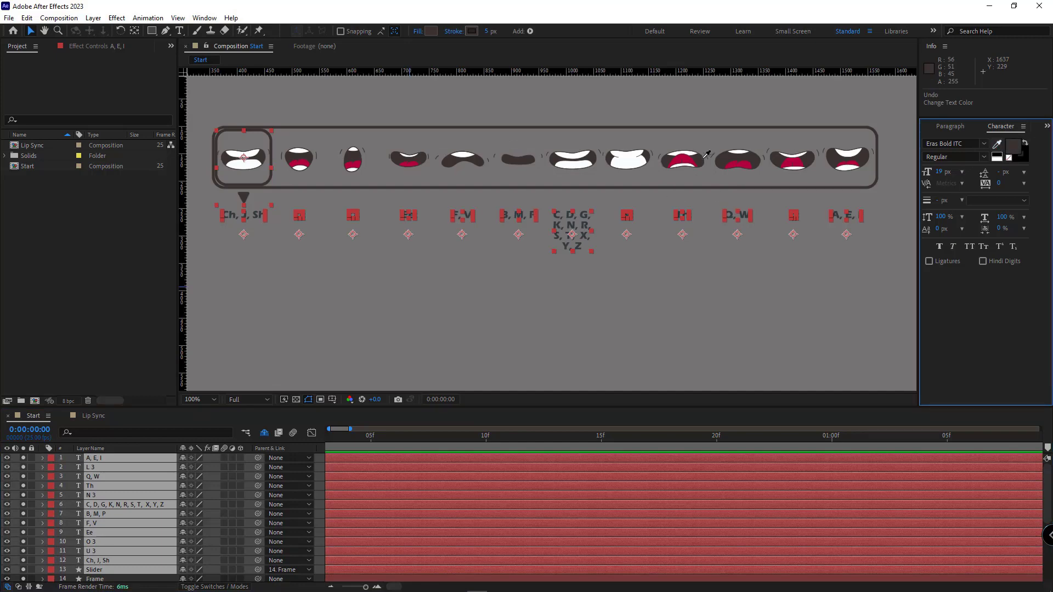
{"action": "left_click", "coordinate": [96, 458]}
{"action": "left_click", "coordinate": [109, 562], "text": "shift"}
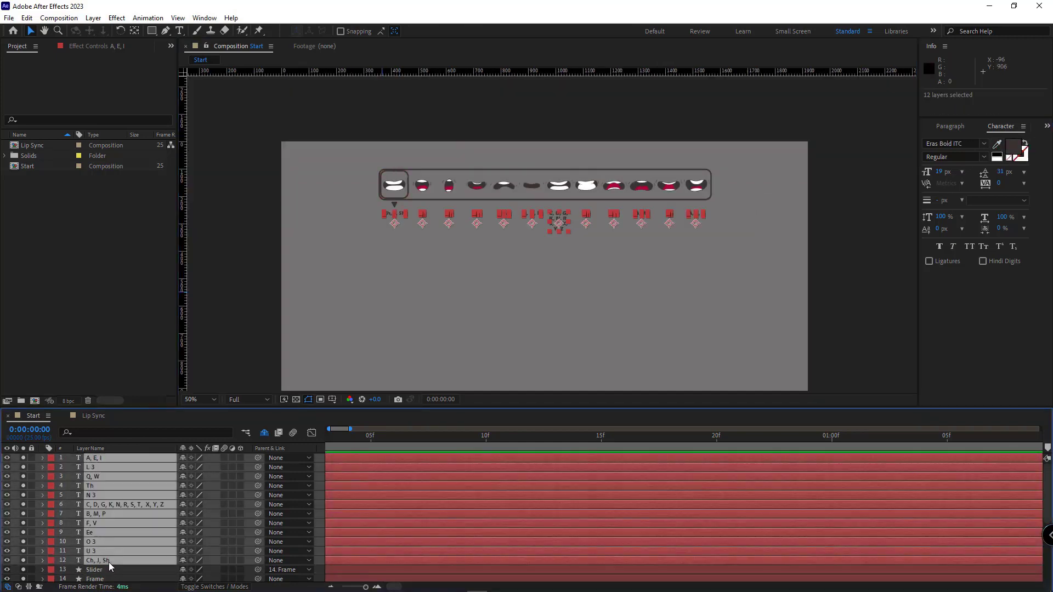
{"action": "left_click", "coordinate": [182, 505]}
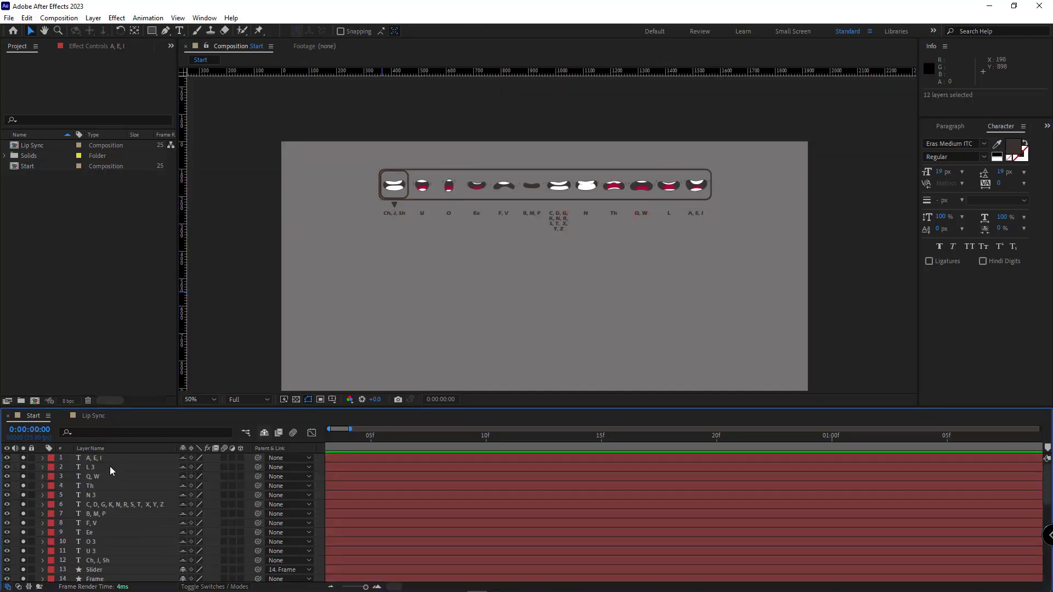
{"action": "left_click", "coordinate": [110, 458]}
{"action": "left_click", "coordinate": [111, 562], "text": "shift"}
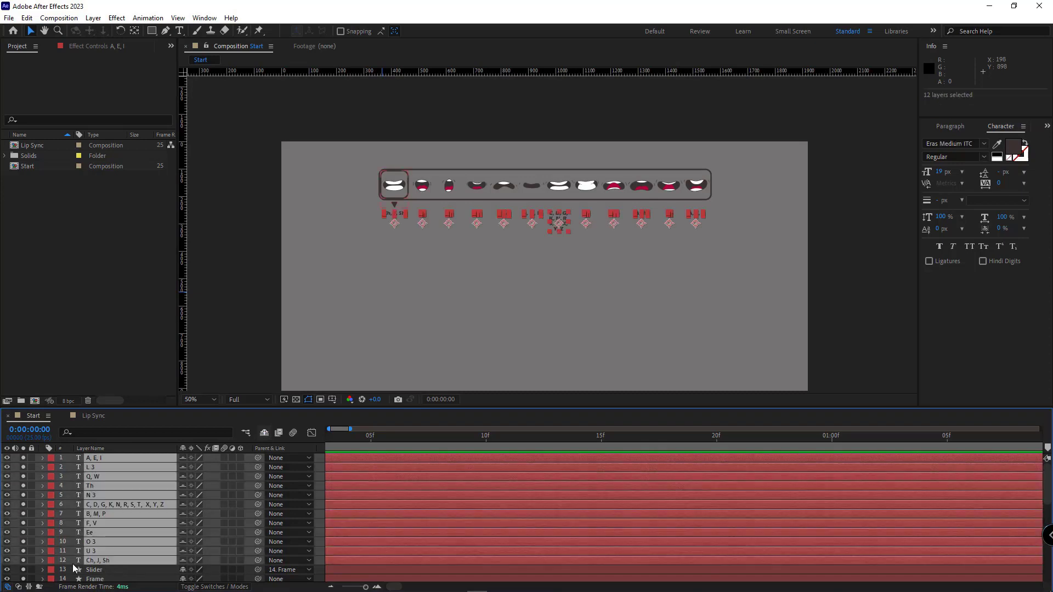
{"action": "left_click", "coordinate": [31, 561]}
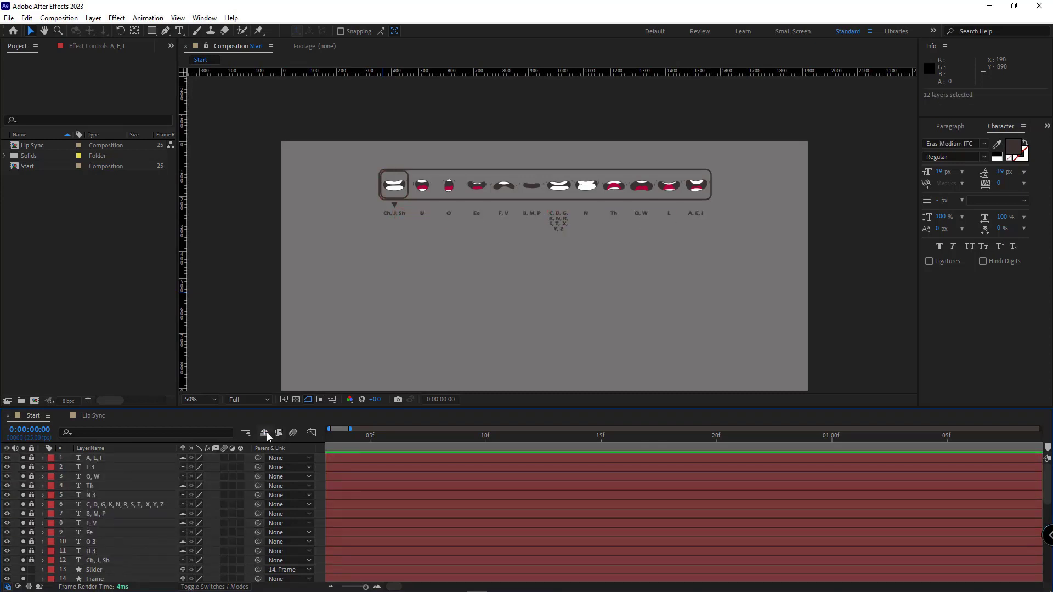
{"action": "left_click", "coordinate": [266, 432]}
Lock the Frame layer and drag the slider box onto another mouth pose
{"action": "left_click", "coordinate": [31, 467]}
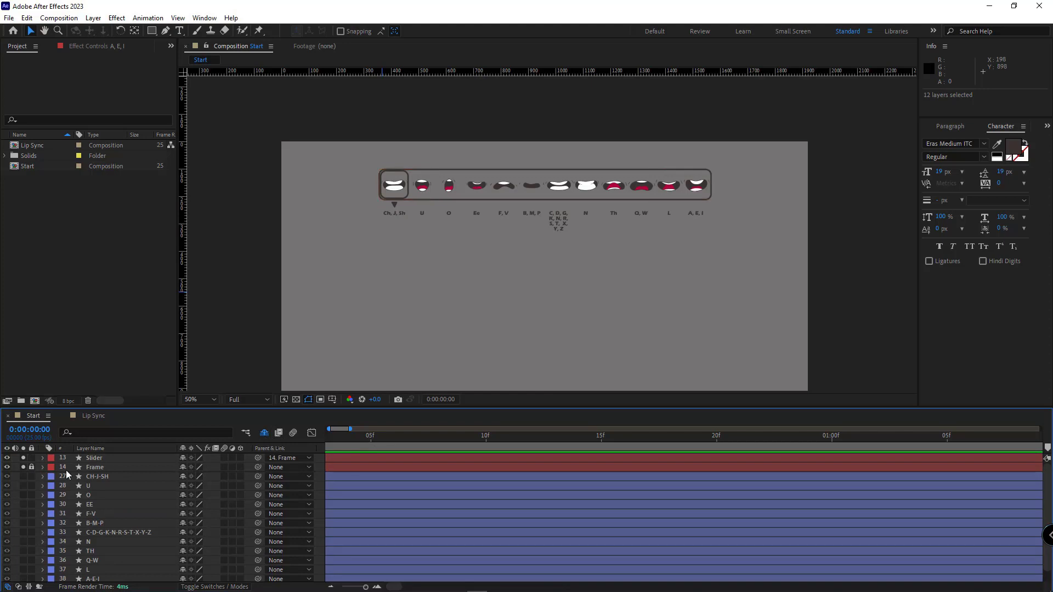
{"action": "left_click", "coordinate": [391, 205]}
{"action": "mouse_move", "coordinate": [390, 186]}
{"action": "left_mouse_down"}
{"action": "mouse_move", "coordinate": [516, 189]}
{"action": "mouse_move", "coordinate": [393, 186]}
{"action": "left_mouse_up"}
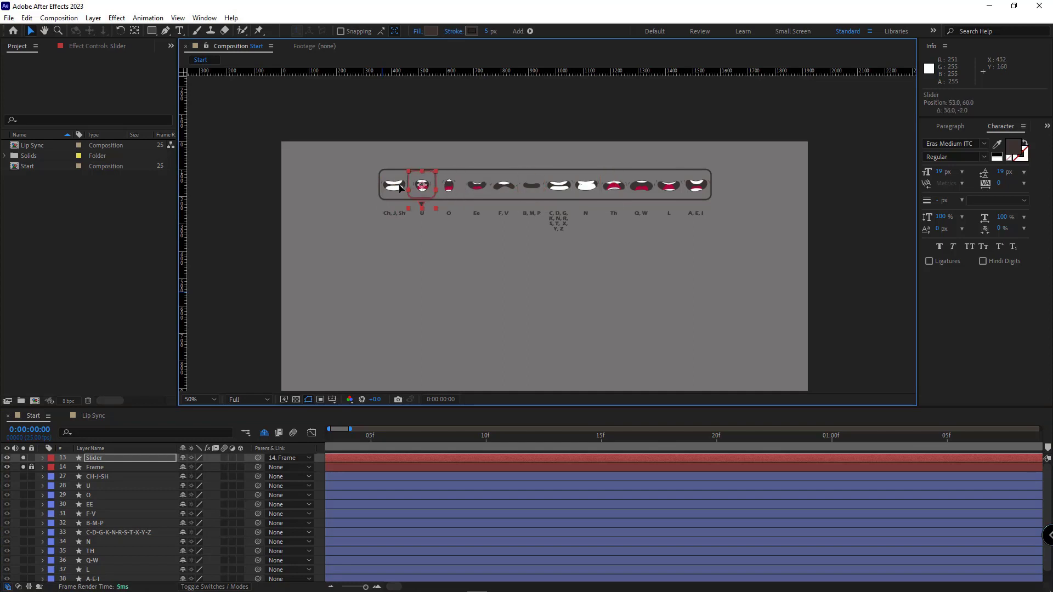
Show the shy layers again and unlock and reveal the large mouth poses
{"action": "left_click", "coordinate": [97, 476]}
{"action": "scroll", "coordinate": [120, 545], "scroll_direction": "down", "scroll_amount": 1}
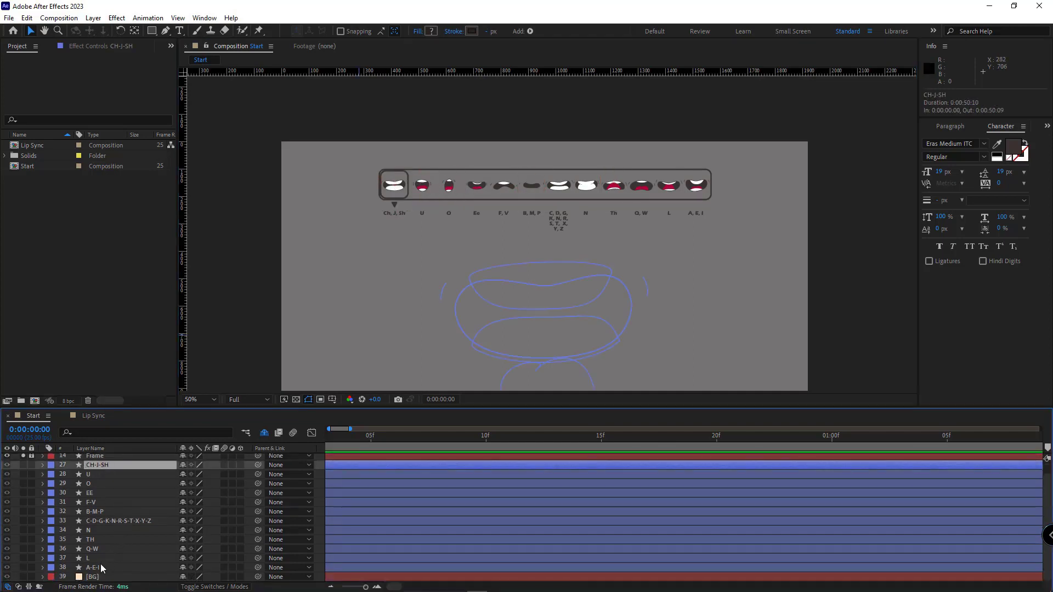
{"action": "left_click", "coordinate": [101, 563], "text": "shift"}
{"action": "scroll", "coordinate": [34, 488], "scroll_direction": "up", "scroll_amount": 1}
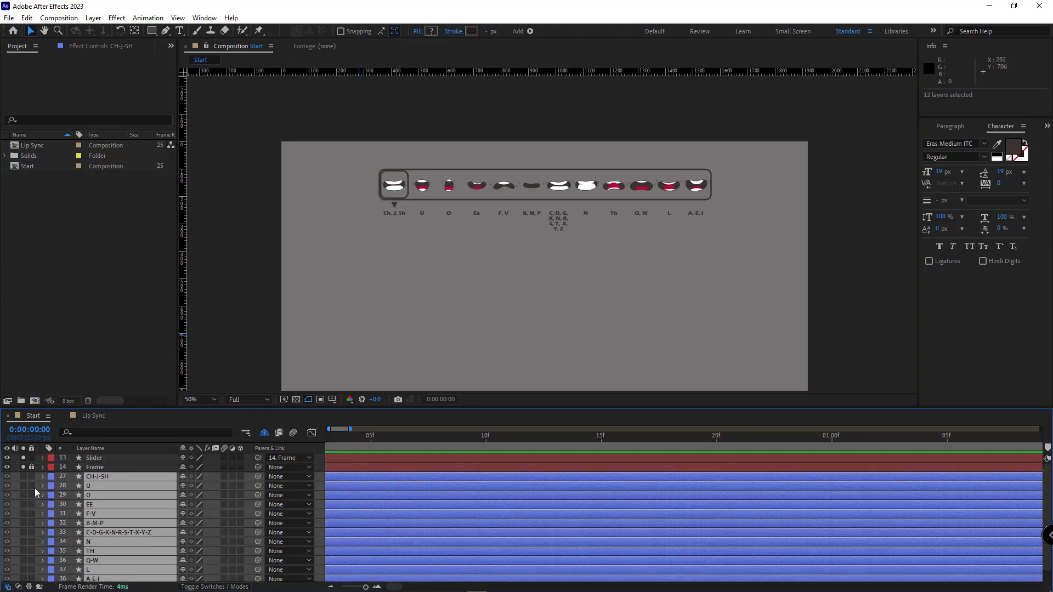
{"action": "left_click", "coordinate": [262, 434]}
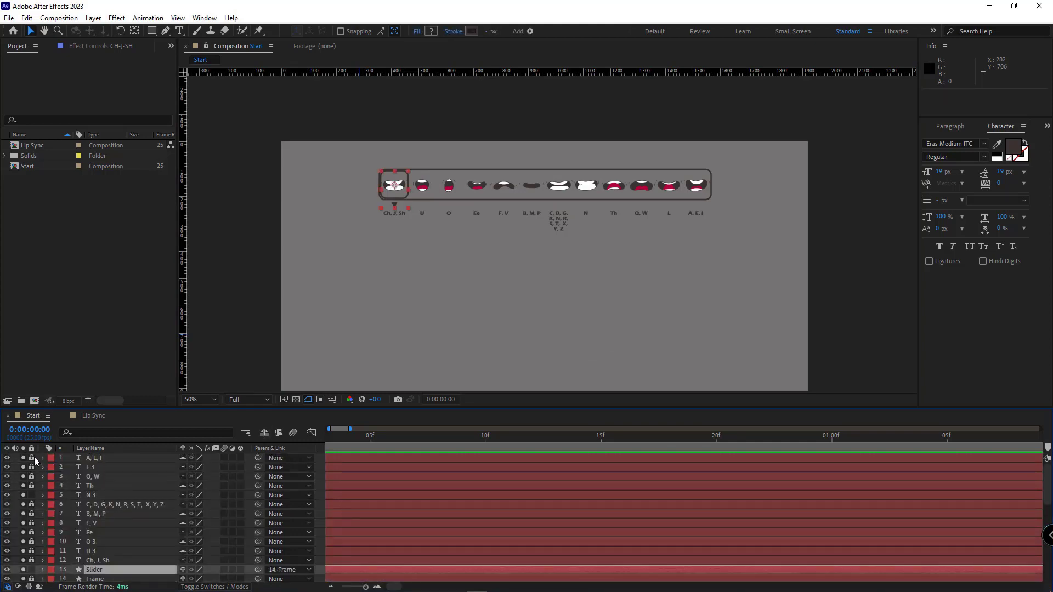
{"action": "scroll", "coordinate": [34, 557], "scroll_direction": "down", "scroll_amount": 3}
{"action": "left_click_drag", "start_coordinate": [27, 583], "coordinate": [28, 516]}
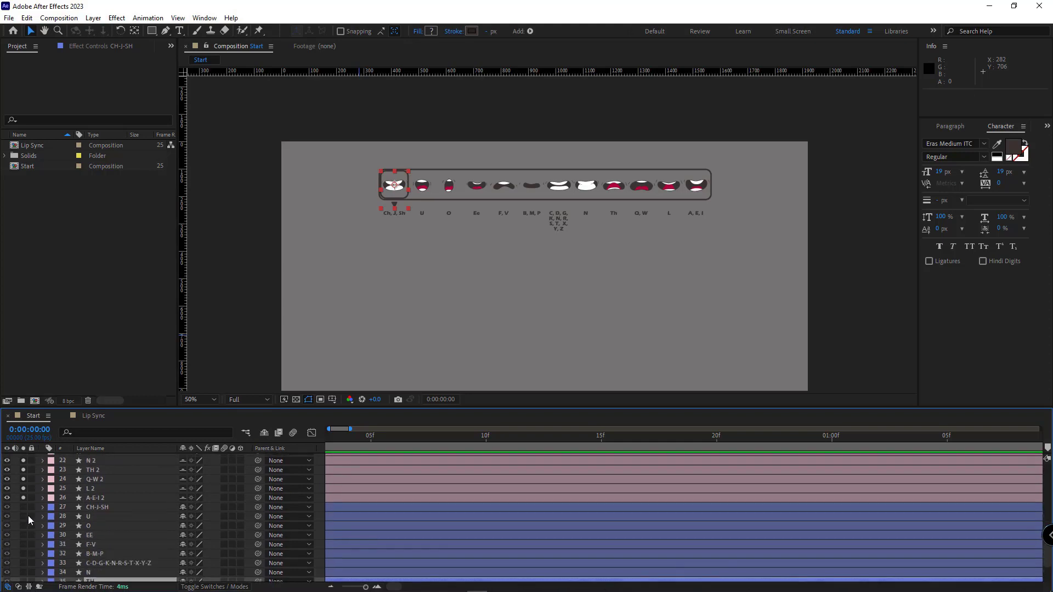
{"action": "key", "text": "ctrl+a"}
{"action": "scroll", "coordinate": [80, 500], "scroll_direction": "up", "scroll_amount": 3}
Mark the twelve duplicate '2' mouth layers shy and hide them from the timeline
{"action": "left_click", "coordinate": [129, 477]}
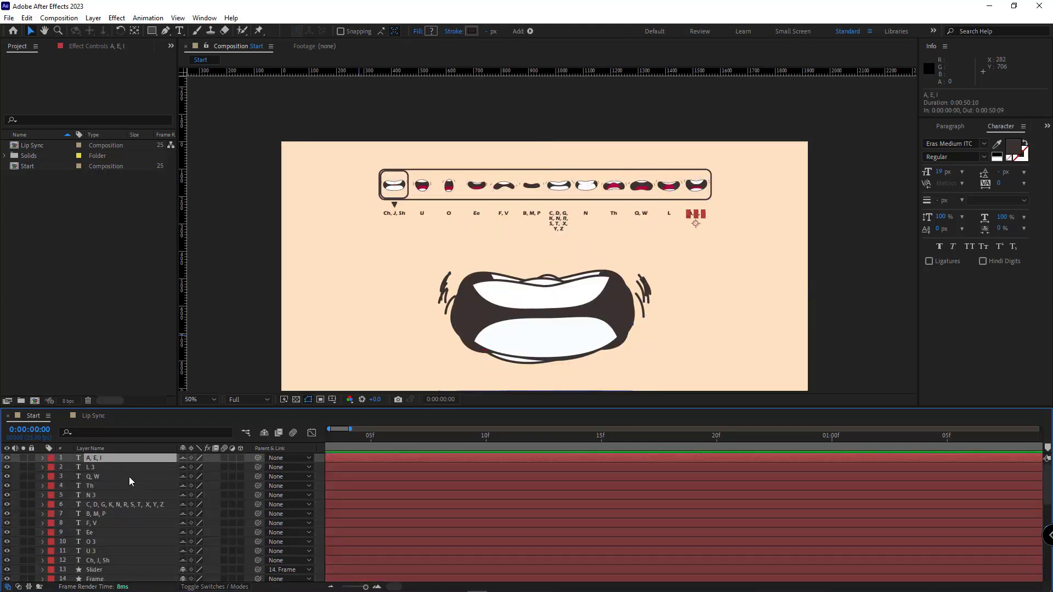
{"action": "scroll", "coordinate": [130, 486], "scroll_direction": "down", "scroll_amount": 3}
{"action": "left_click", "coordinate": [100, 486], "text": "shift"}
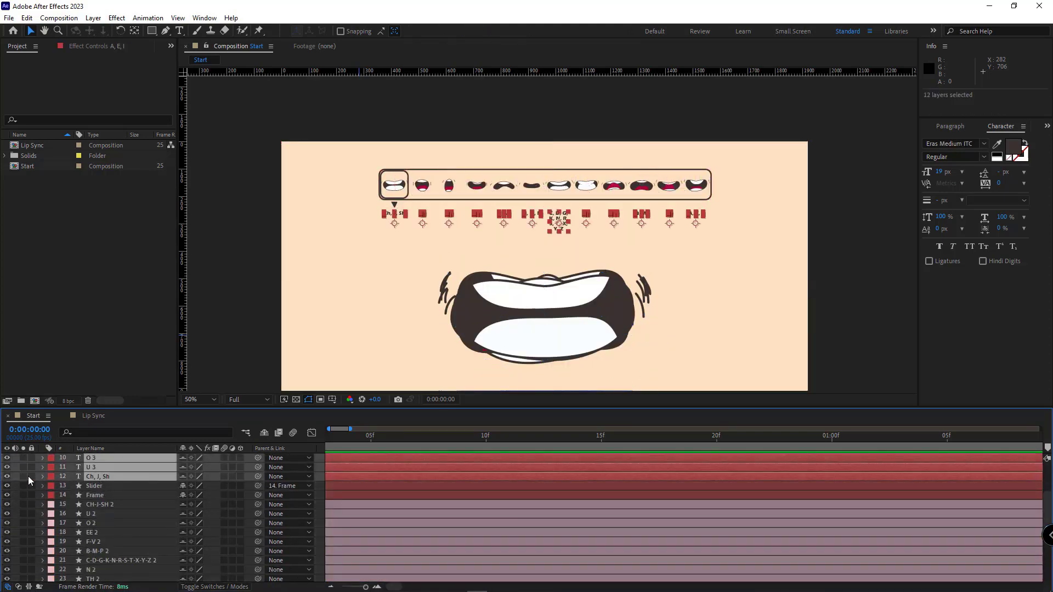
{"action": "left_click", "coordinate": [103, 508]}
{"action": "scroll", "coordinate": [123, 521], "scroll_direction": "down", "scroll_amount": 2}
{"action": "left_click", "coordinate": [37, 549], "text": "shift"}
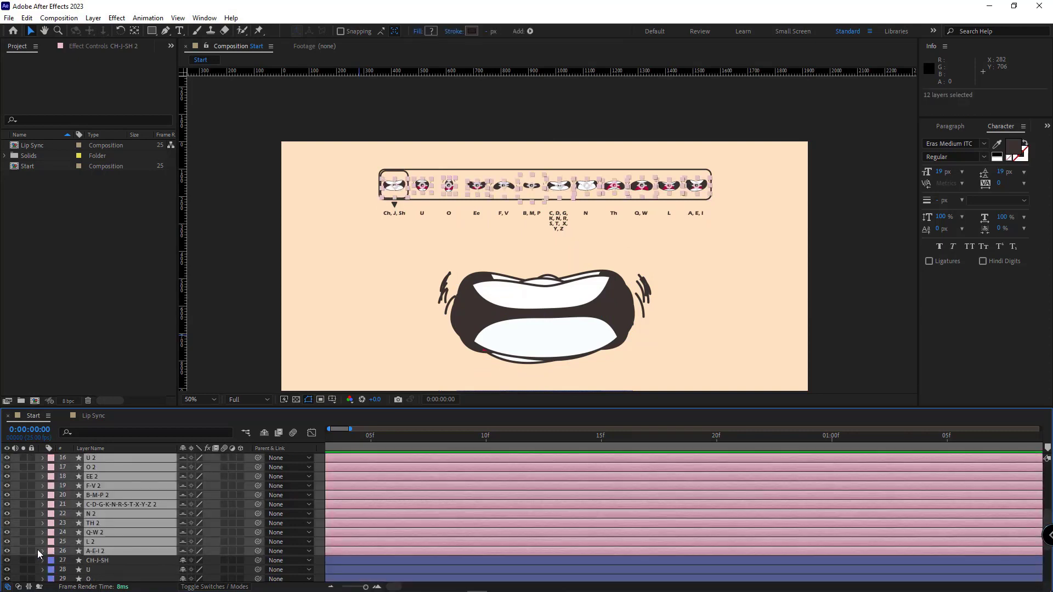
{"action": "left_click", "coordinate": [263, 433]}
{"action": "left_click", "coordinate": [543, 329]}
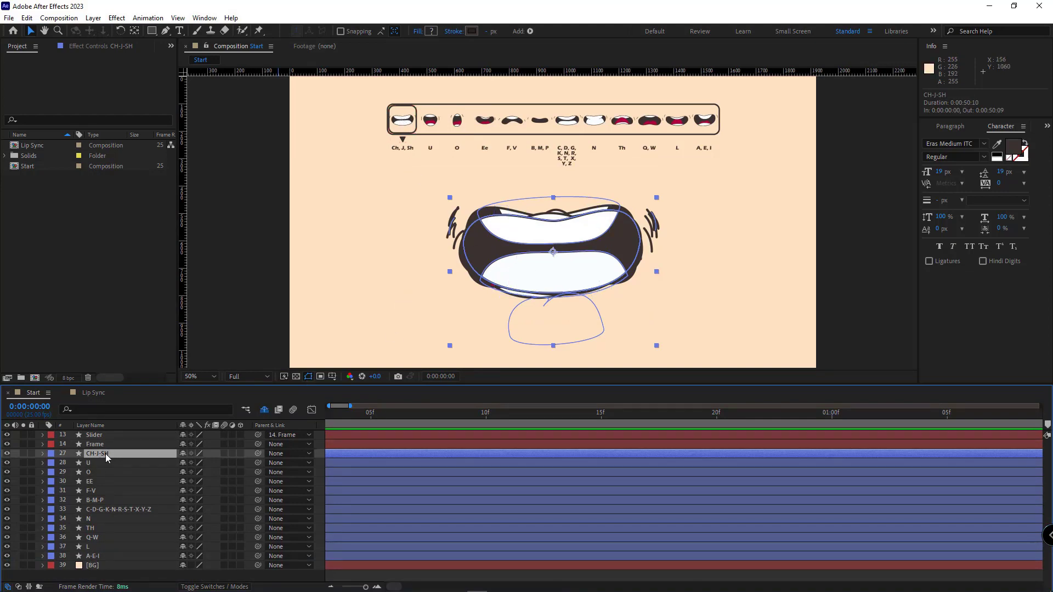
Link CH-J-SH Opacity by expression to Slider X Position, starting if (s == 0) {100} else {0}
{"action": "key", "text": "t"}
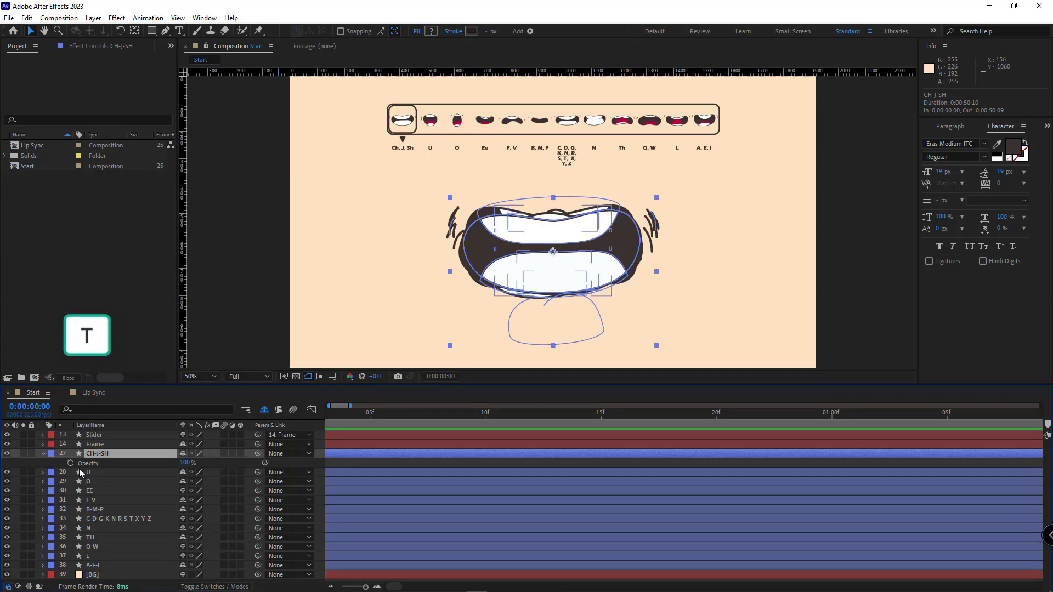
{"action": "left_click", "coordinate": [71, 464], "text": "alt"}
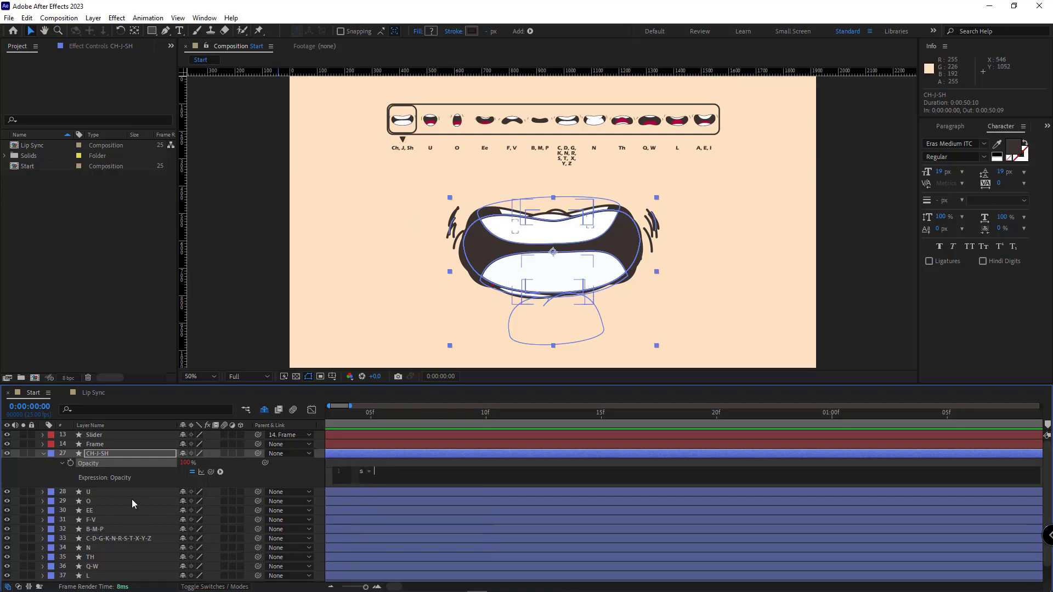
{"action": "left_click", "coordinate": [111, 434]}
{"action": "key", "text": "u"}
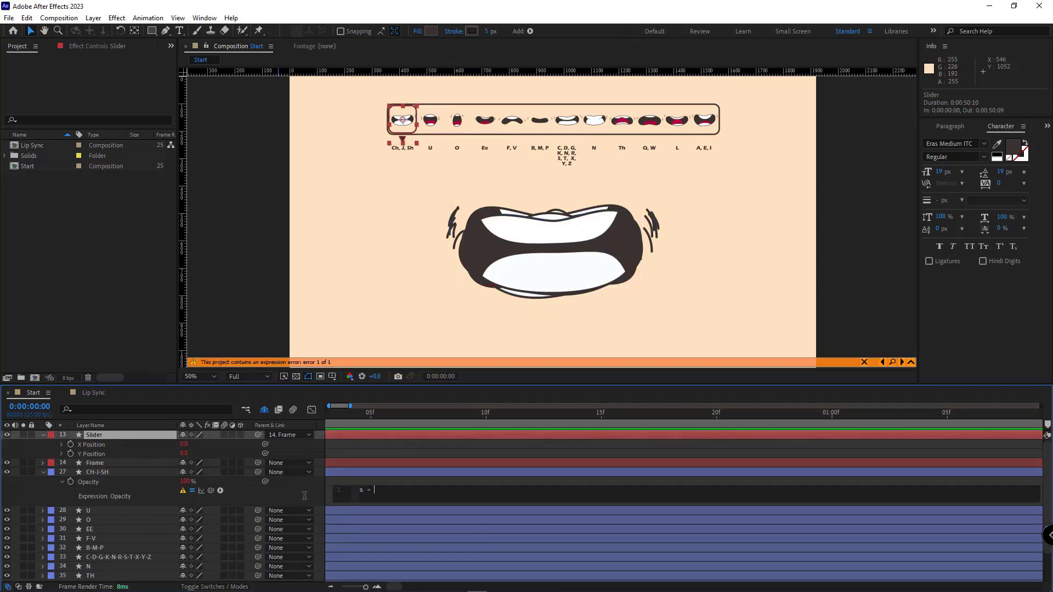
{"action": "left_click_drag", "start_coordinate": [212, 490], "coordinate": [93, 444]}
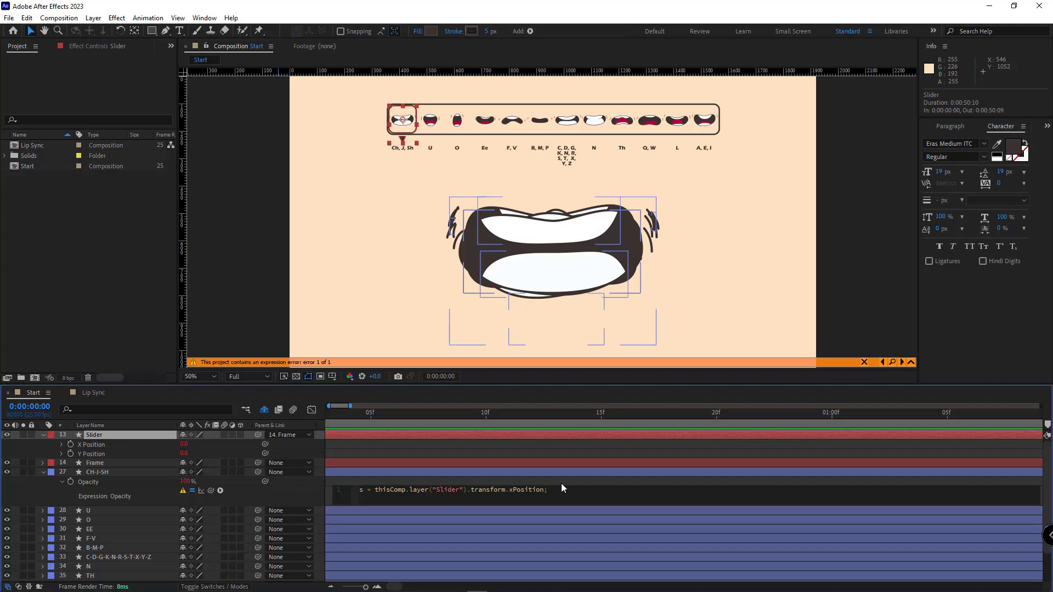
{"action": "key", "text": "Return"}
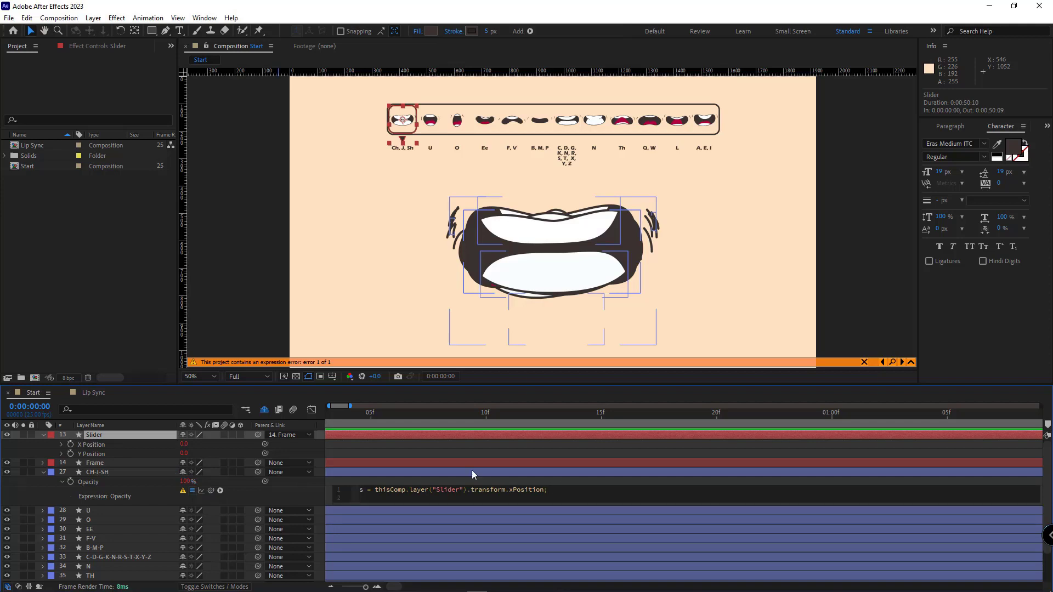
{"action": "type", "text": "if"}
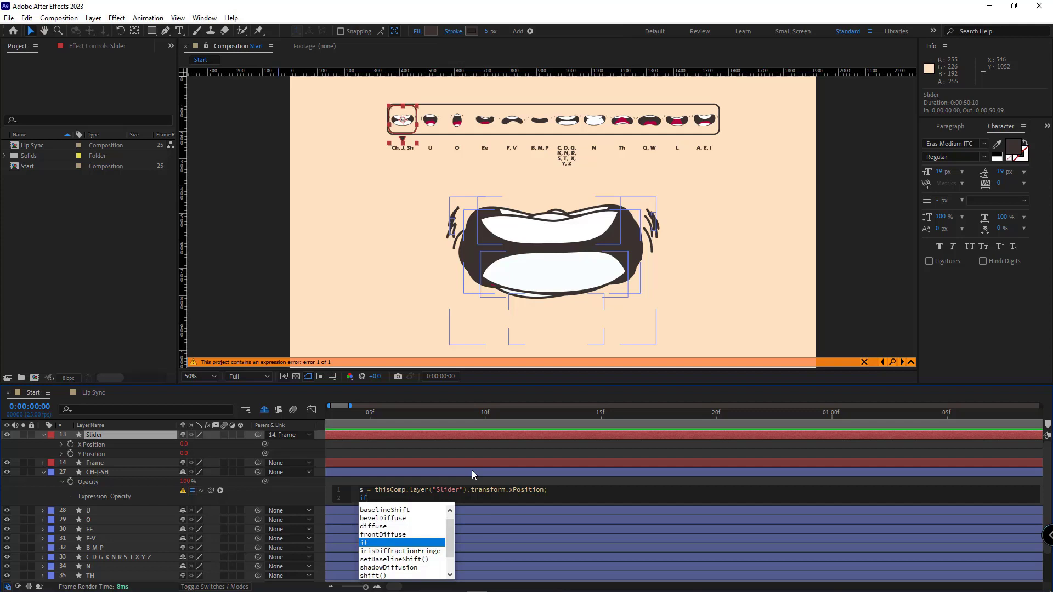
{"action": "type", "text": " ("}
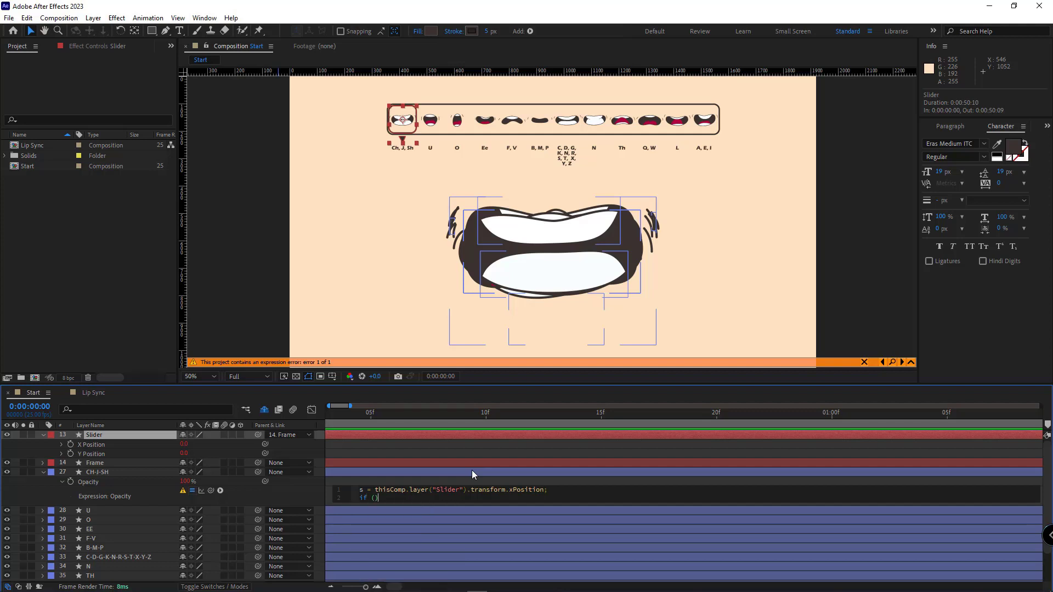
{"action": "type", "text": "s "}
{"action": "type", "text": "== "}
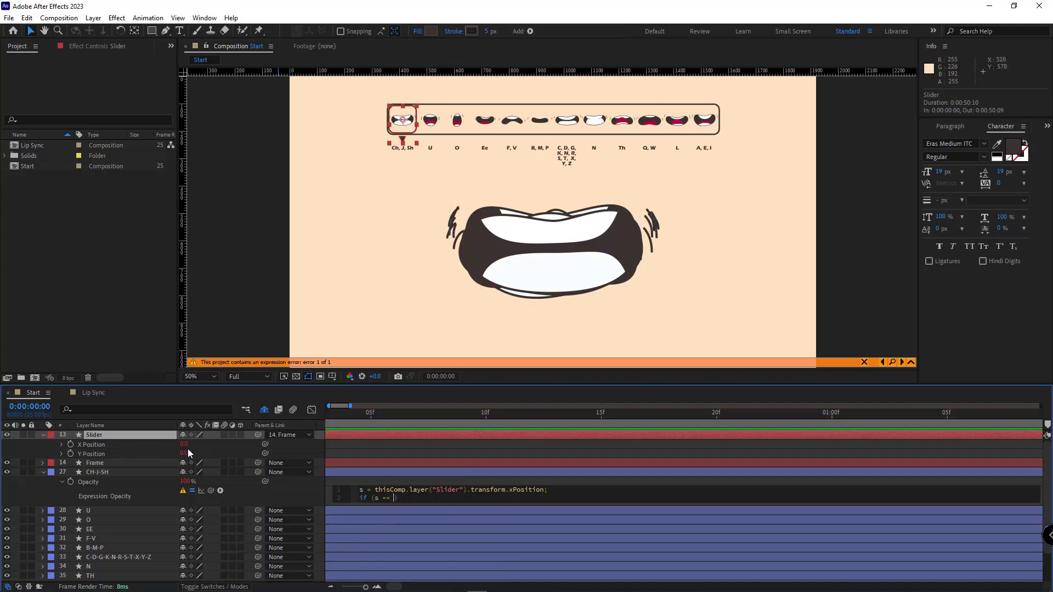
{"action": "type", "text": "0)"}
{"action": "type", "text": "s"}
{"action": "type", "text": "e {0"}
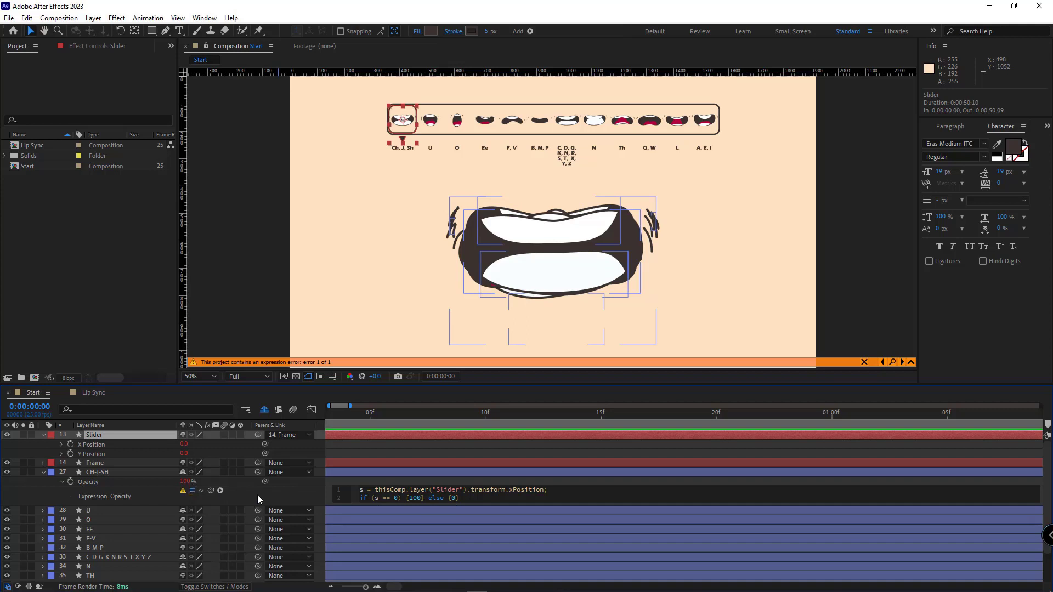
Apply the CH-J-SH opacity expression, then move the slider box onto U to check it
{"action": "left_click", "coordinate": [38, 495]}
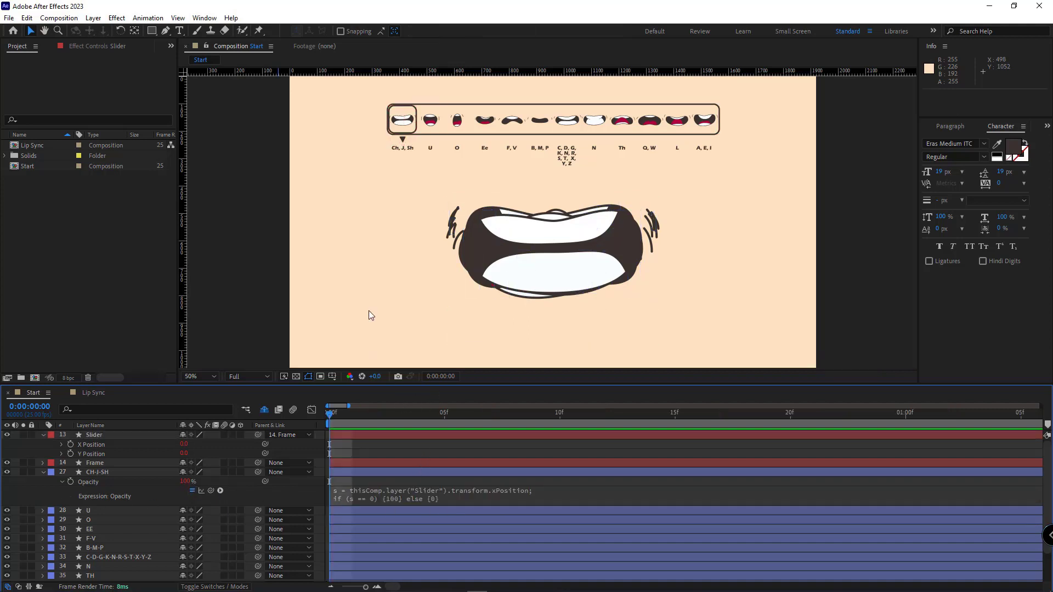
{"action": "left_click", "coordinate": [403, 120]}
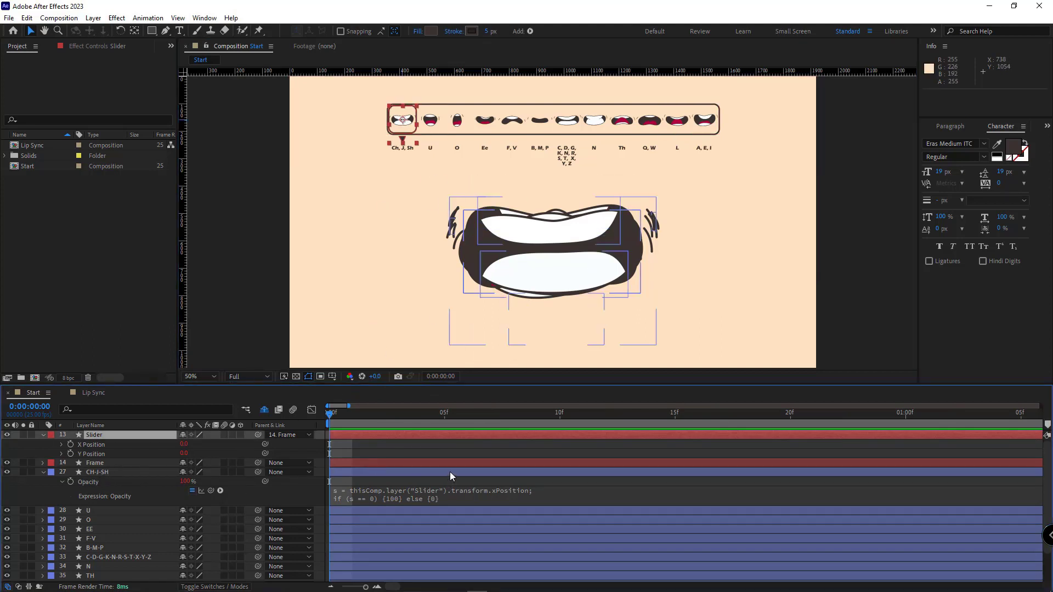
{"action": "left_click", "coordinate": [403, 122]}
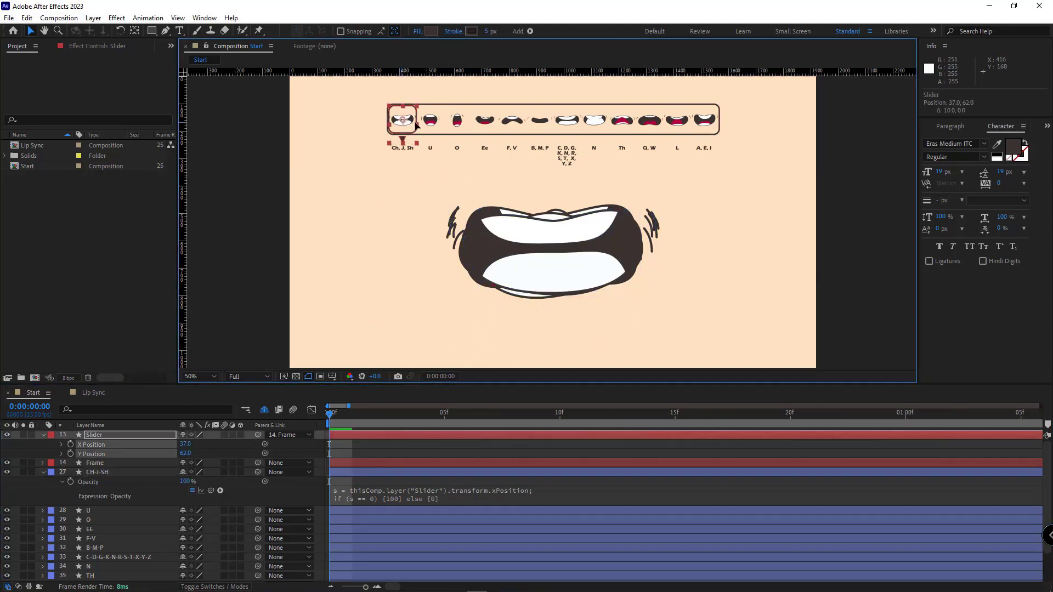
{"action": "left_click_drag", "start_coordinate": [415, 124], "coordinate": [444, 125]}
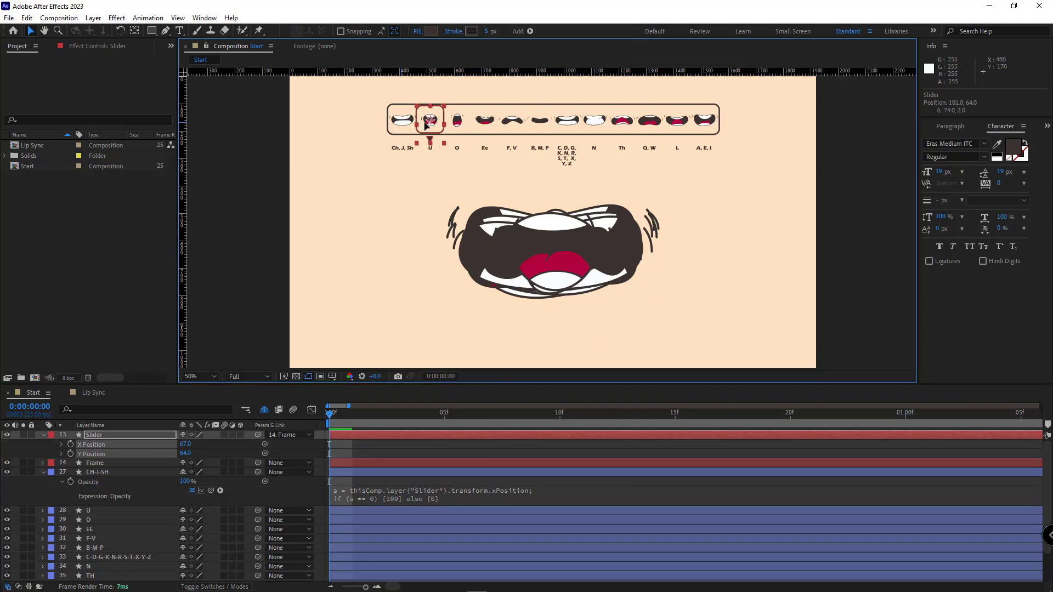
{"action": "left_click", "coordinate": [392, 474]}
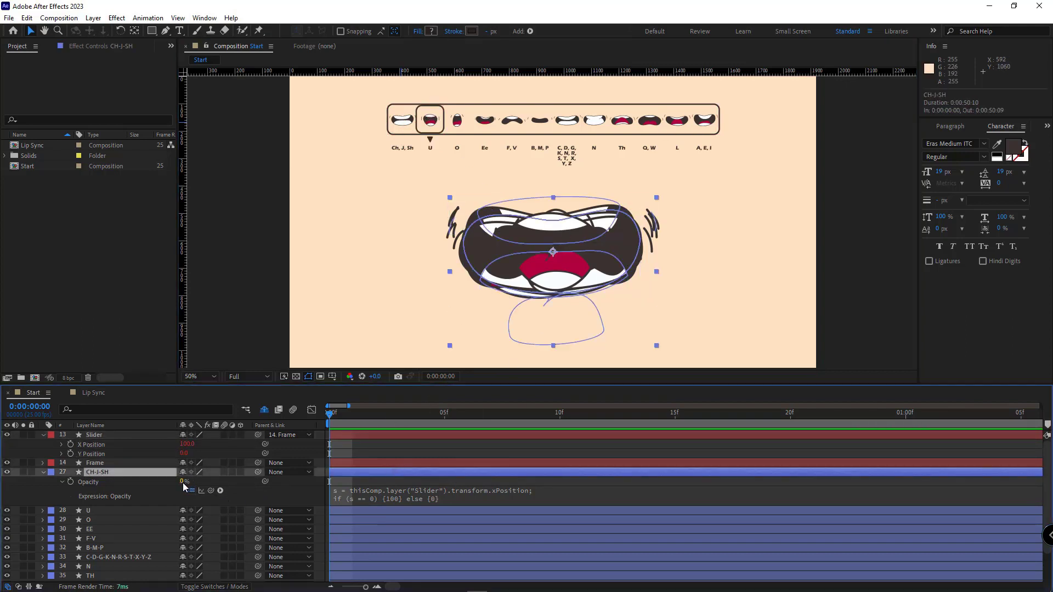
{"action": "left_click", "coordinate": [62, 482]}
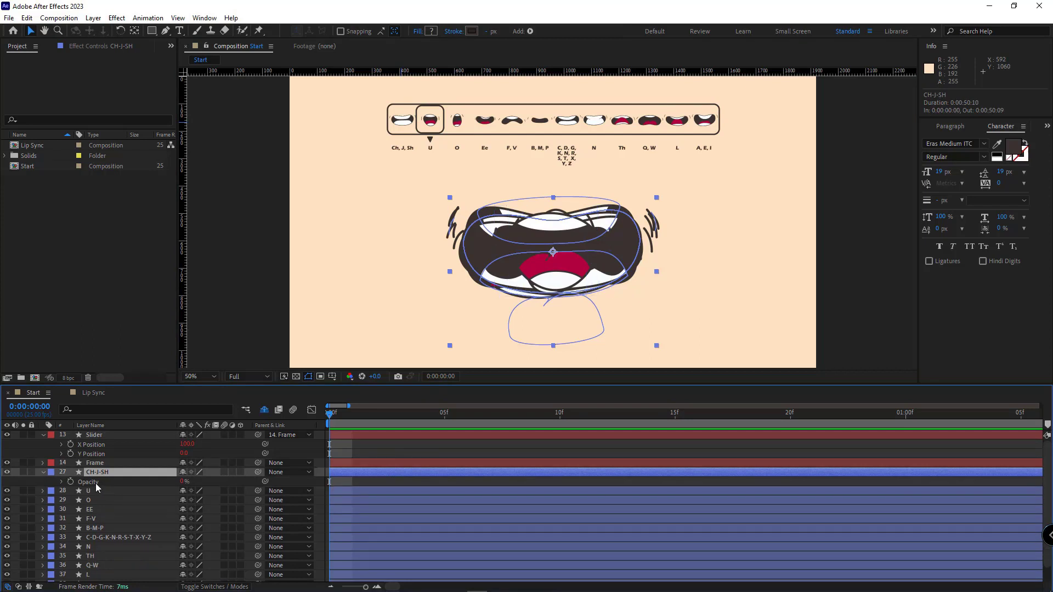
Copy only the opacity expression from the CH-J-SH layer
{"action": "right_click", "coordinate": [86, 484]}
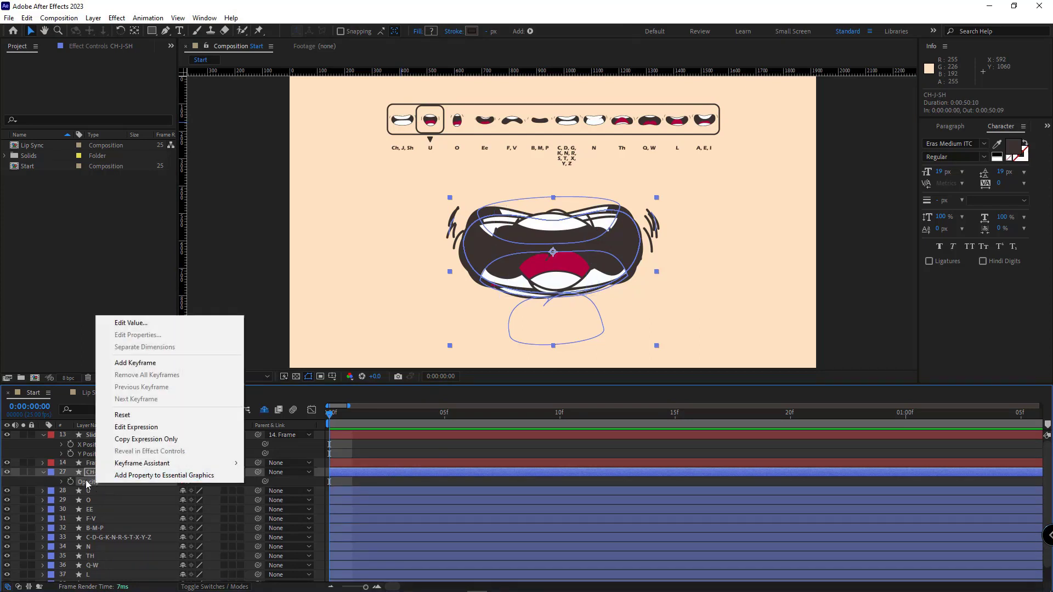
{"action": "left_click", "coordinate": [134, 443]}
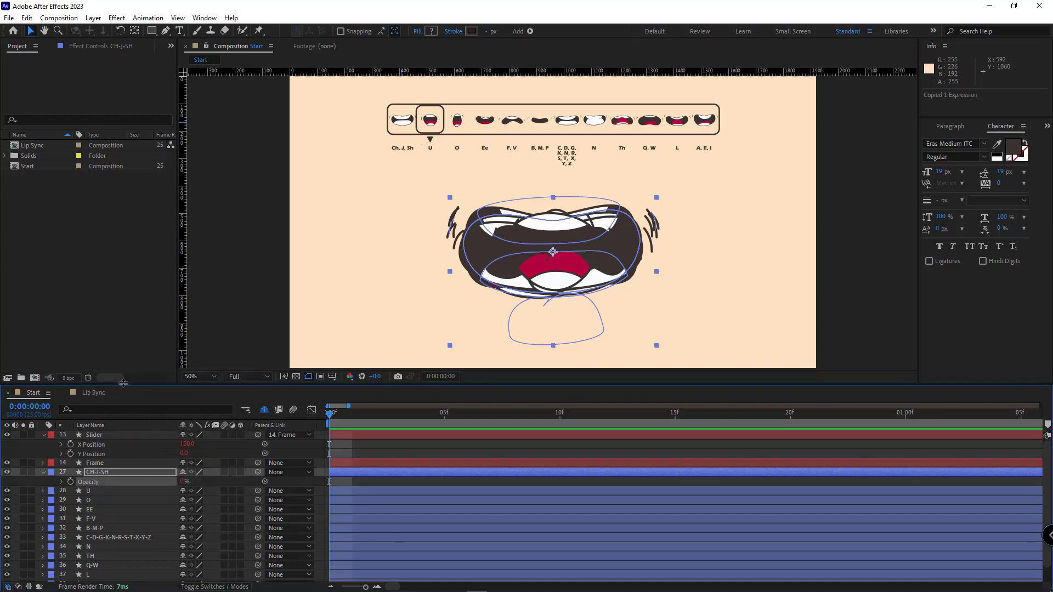
{"action": "left_click_drag", "start_coordinate": [123, 383], "coordinate": [127, 314]}
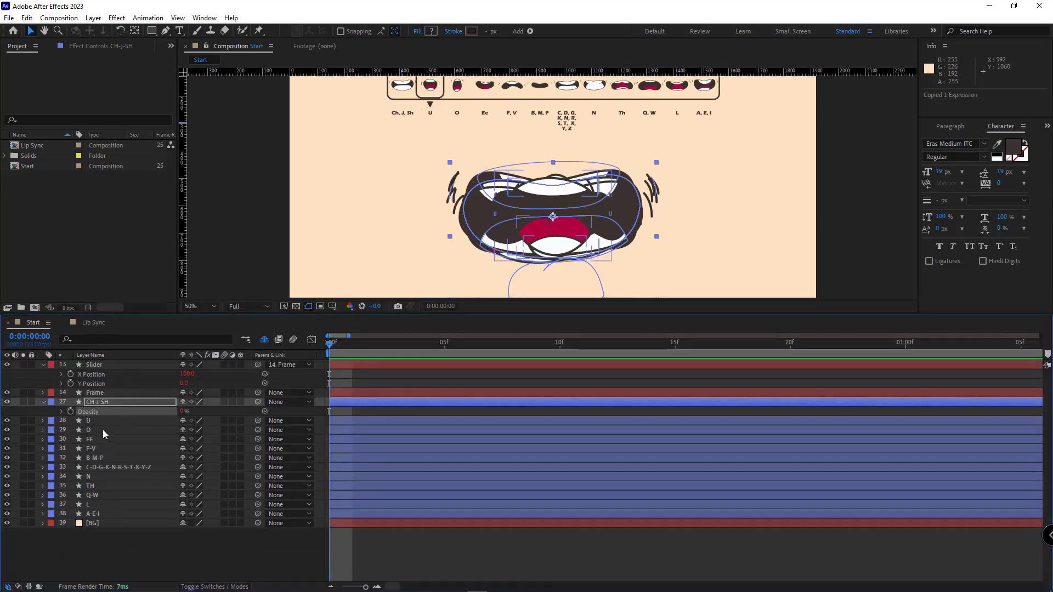
Paste the expression onto the Opacity of mouth layers U through A-E-I
{"action": "left_click", "coordinate": [103, 421]}
{"action": "left_click", "coordinate": [108, 512], "text": "shift"}
{"action": "key", "text": "t"}
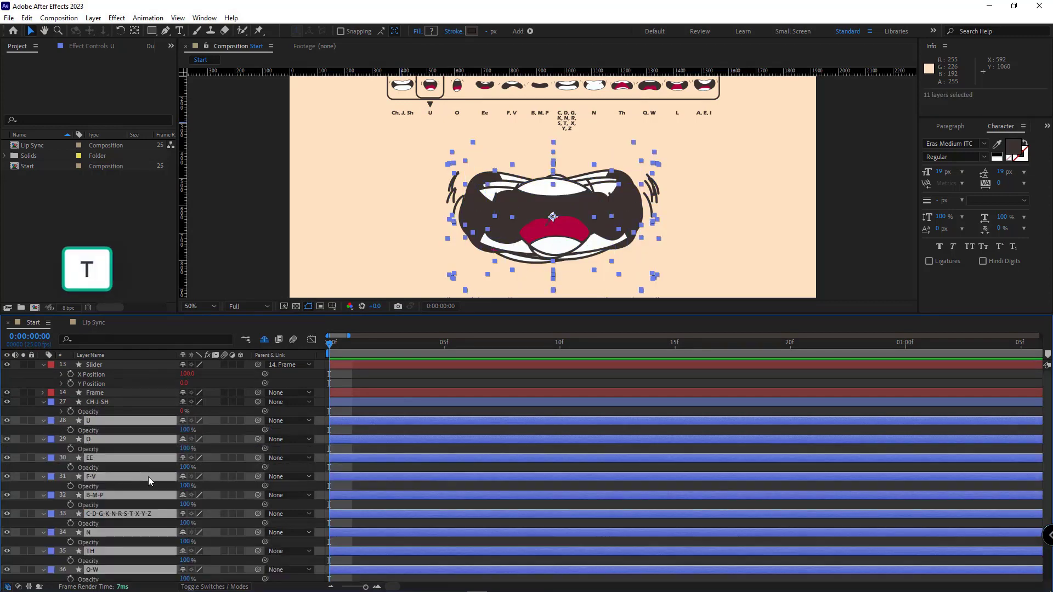
{"action": "mouse_move", "coordinate": [103, 446]}
{"action": "left_mouse_down"}
{"action": "mouse_move", "coordinate": [96, 542]}
{"action": "mouse_move", "coordinate": [143, 503]}
{"action": "mouse_move", "coordinate": [107, 550]}
{"action": "mouse_move", "coordinate": [143, 483]}
{"action": "left_mouse_up"}
{"action": "key", "text": "ctrl+v"}
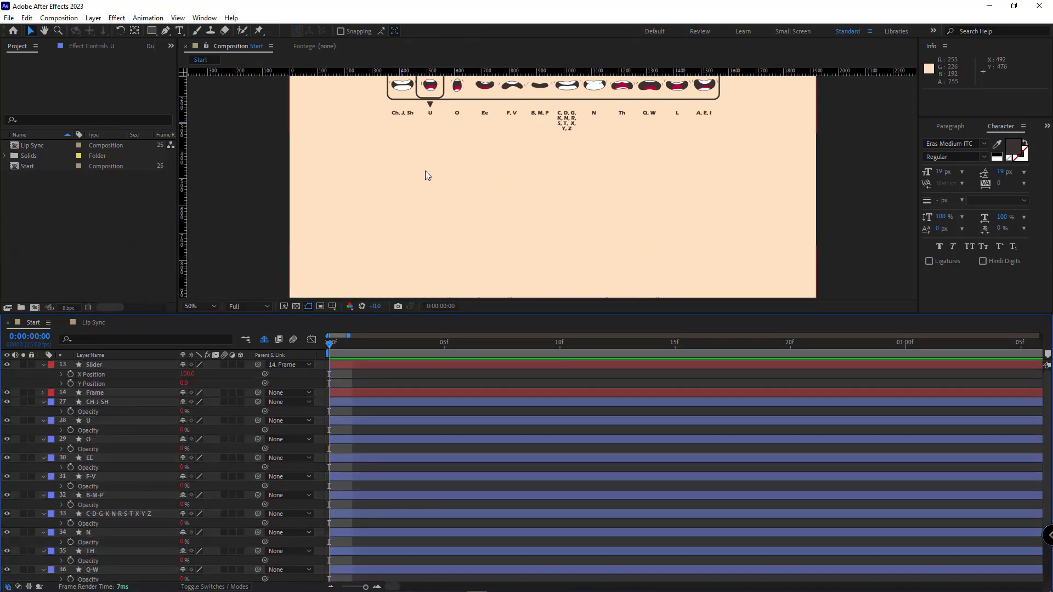
{"action": "scroll", "coordinate": [424, 177], "scroll_direction": "up", "scroll_amount": 2}
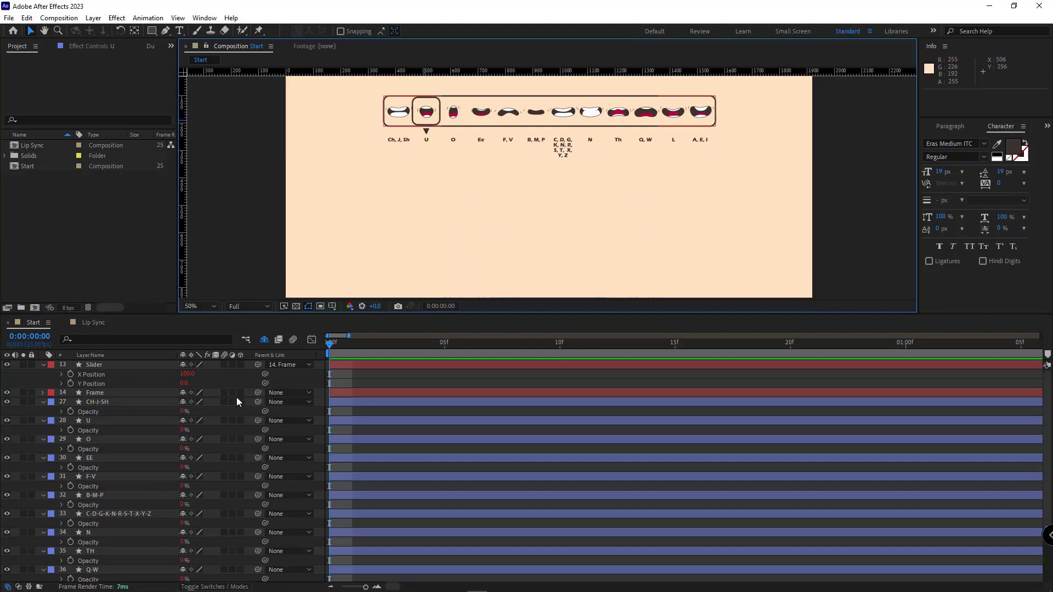
Edit and commit the U layer's opacity expression
{"action": "left_click", "coordinate": [548, 243]}
{"action": "left_click", "coordinate": [62, 430]}
{"action": "left_click", "coordinate": [409, 449]}
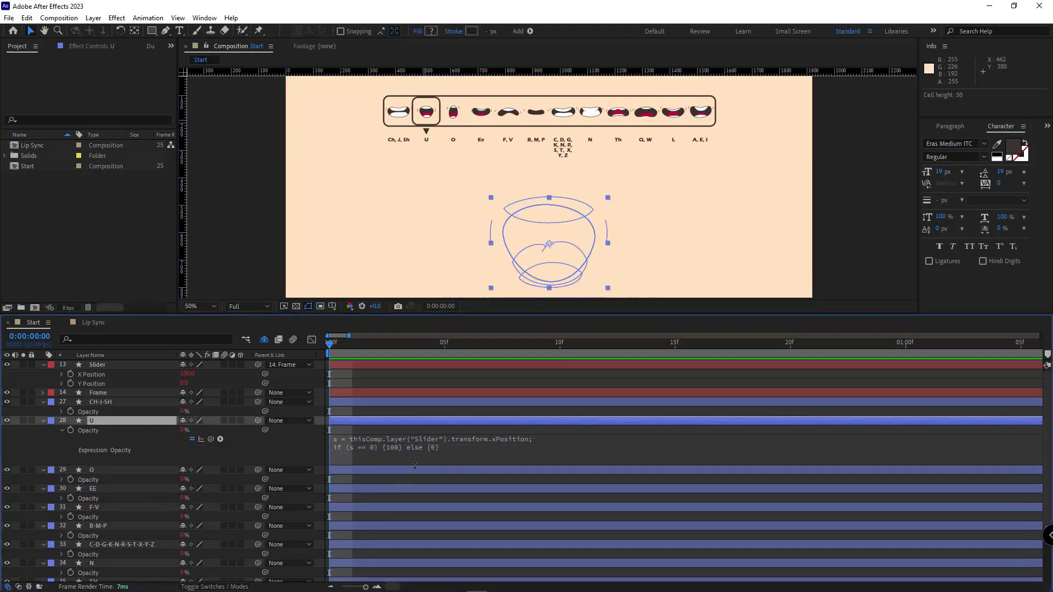
{"action": "type", "text": "00"}
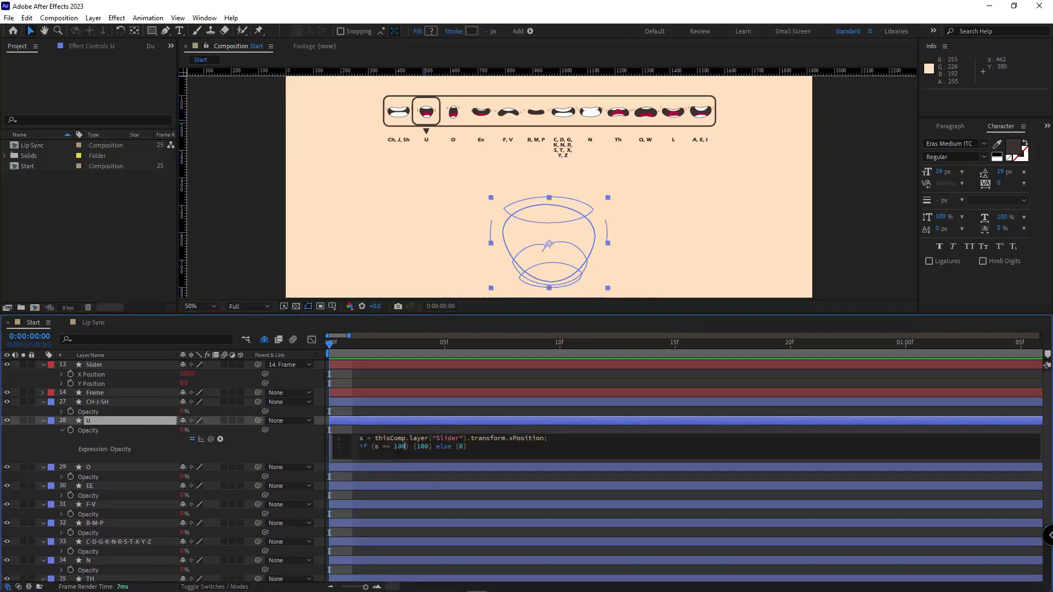
{"action": "left_click", "coordinate": [412, 290]}
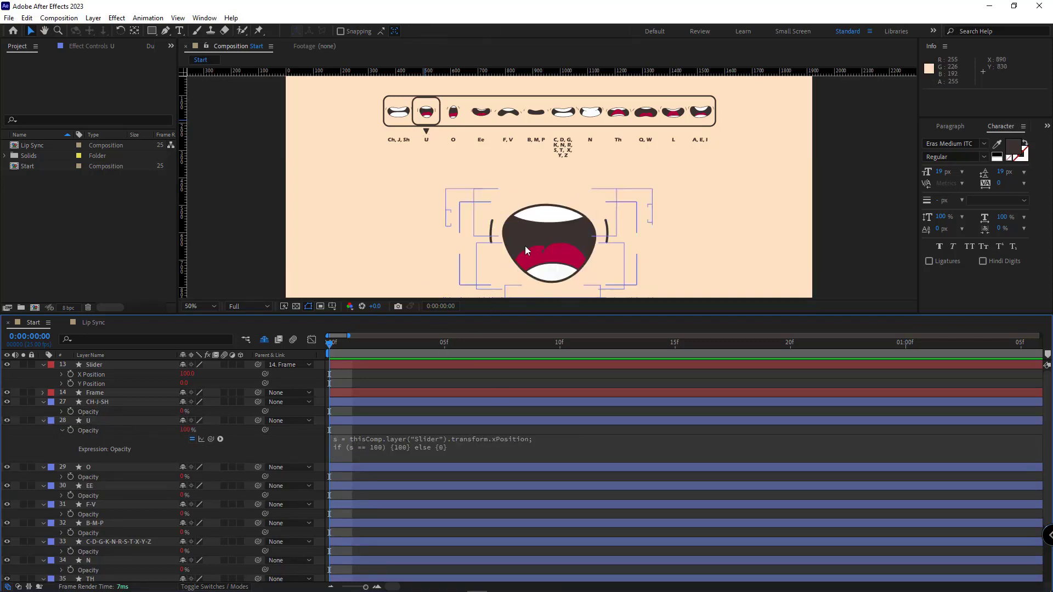
Move the slider box onto the Ch, J, Sh slot and collapse the U and CH-J-SH layers
{"action": "left_click", "coordinate": [489, 421]}
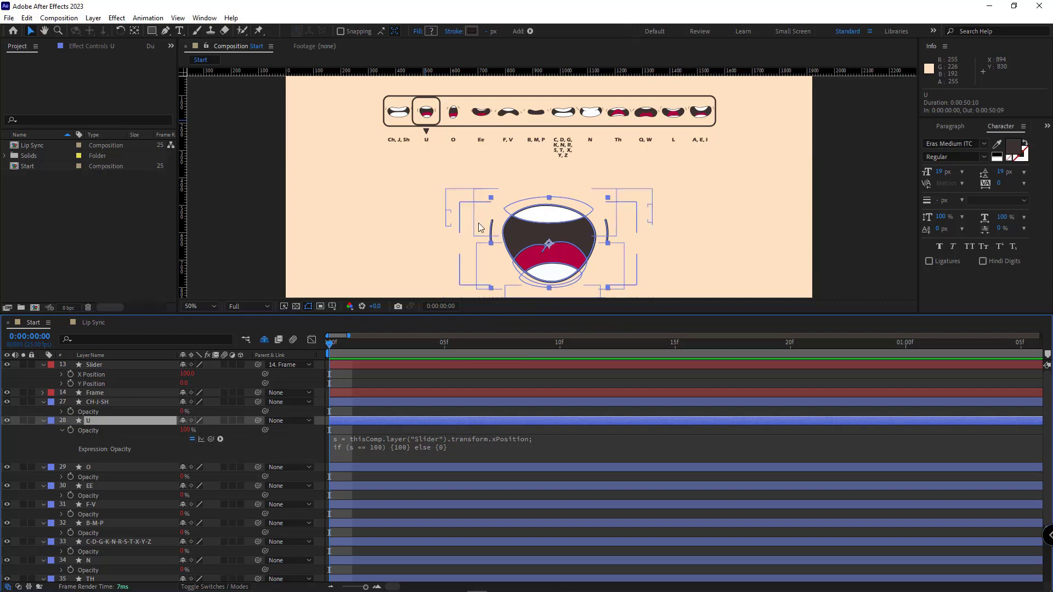
{"action": "left_click", "coordinate": [416, 117]}
{"action": "left_click_drag", "start_coordinate": [416, 118], "coordinate": [388, 117]}
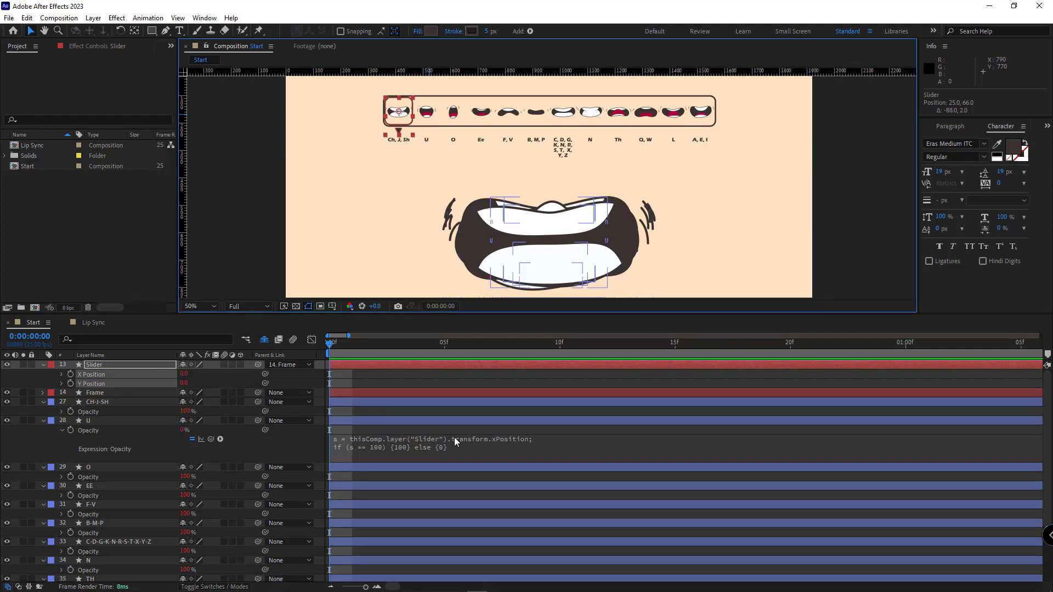
{"action": "left_click", "coordinate": [43, 420]}
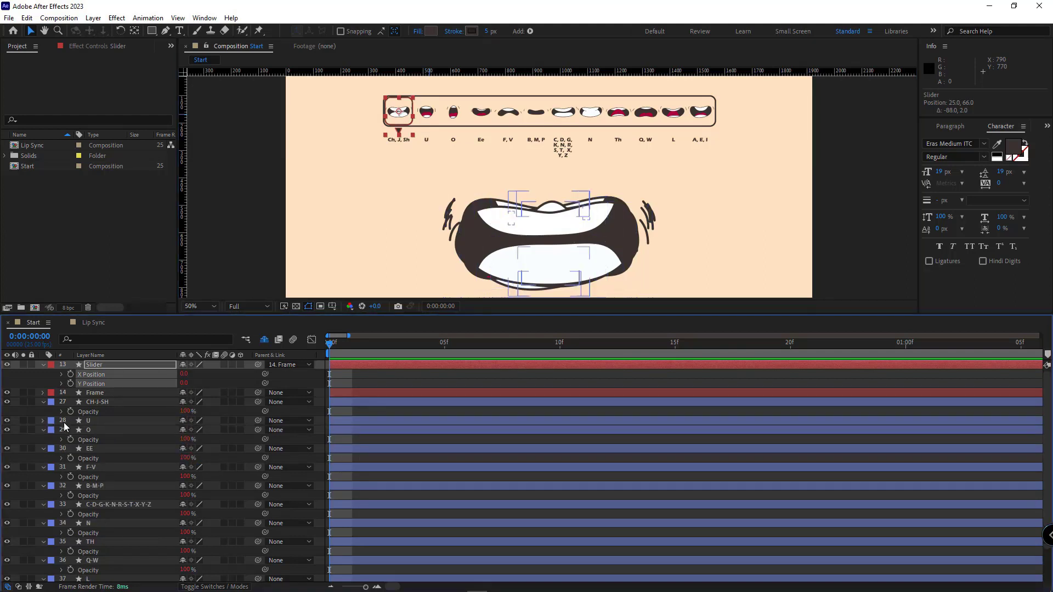
{"action": "left_click", "coordinate": [42, 401]}
Replace the compare value in layer O's opacity expression
{"action": "key", "text": "ctrl+v"}
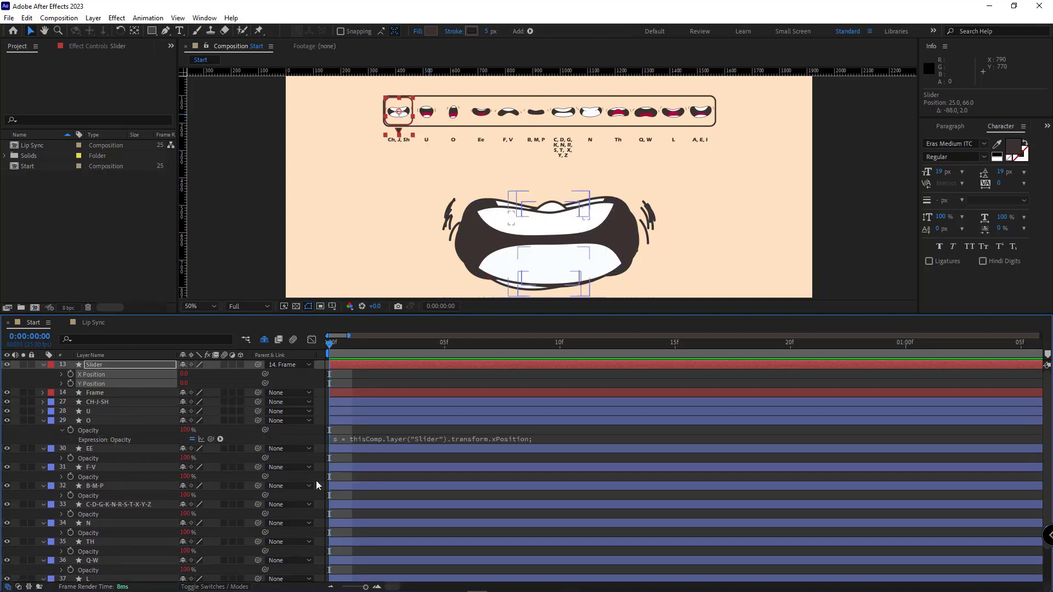
{"action": "left_click_drag", "start_coordinate": [431, 452], "coordinate": [431, 468]}
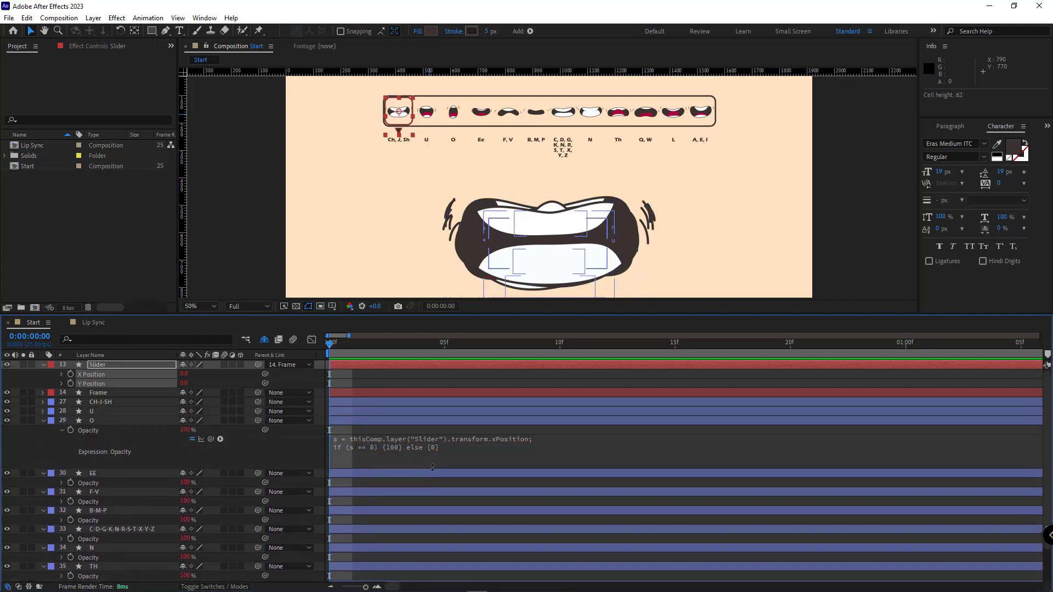
{"action": "left_click", "coordinate": [408, 451]}
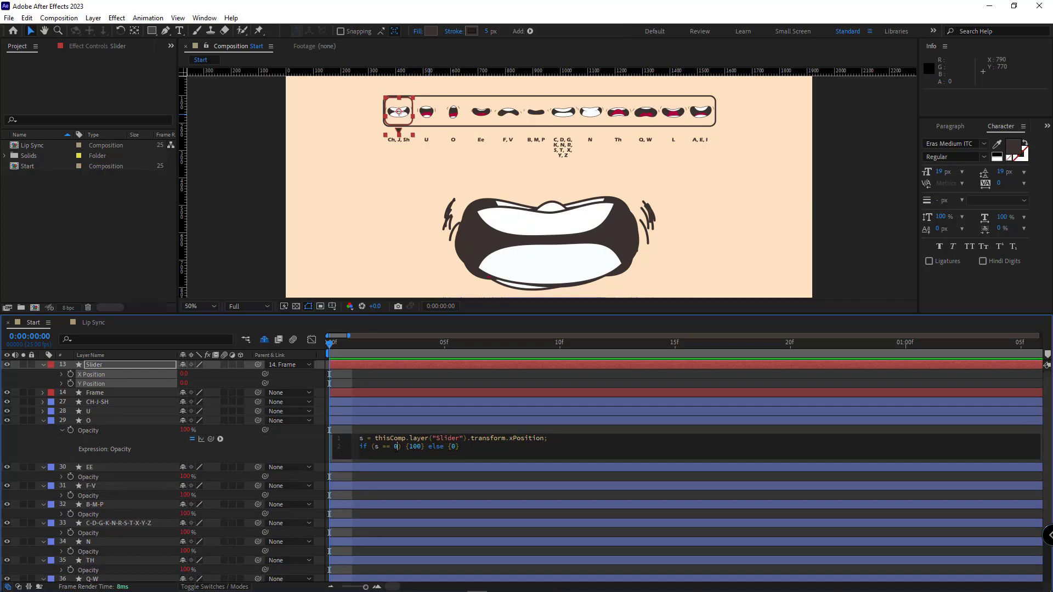
{"action": "double_click", "coordinate": [399, 446]}
{"action": "type", "text": "200"}
{"action": "key", "text": "KP_Enter"}
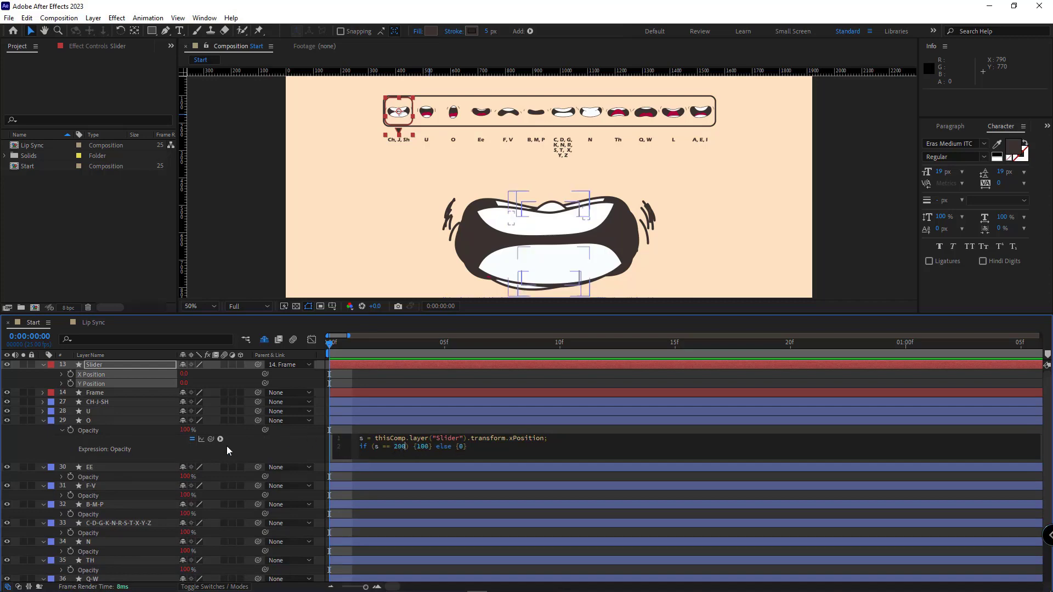
{"action": "left_click", "coordinate": [44, 421]}
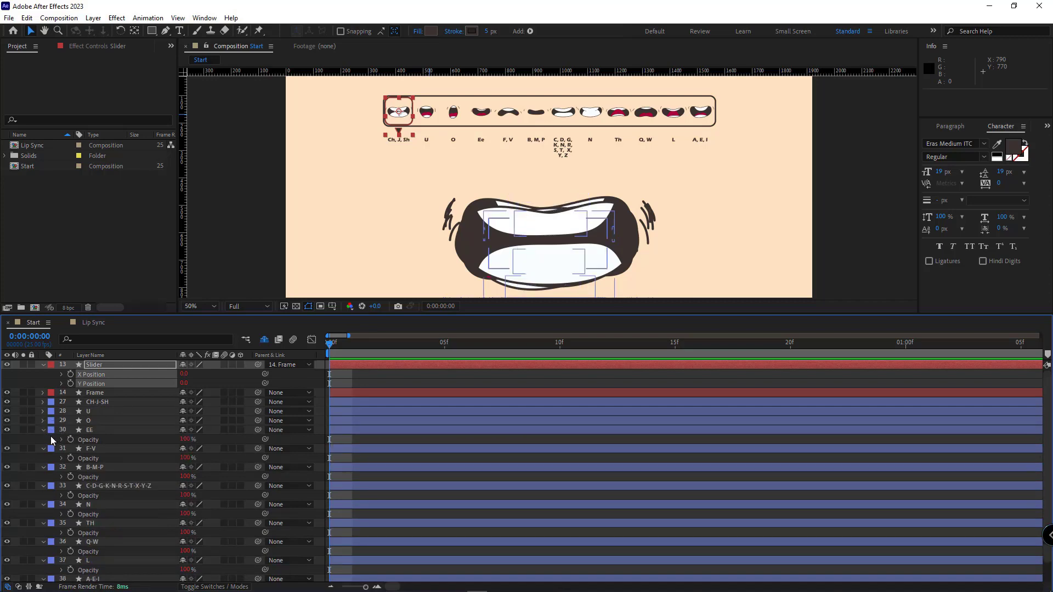
Change the compare value in layer EE's opacity expression
{"action": "type", "text": "s = thisComp.layer(\"Slider\").transform.xPosition;"}
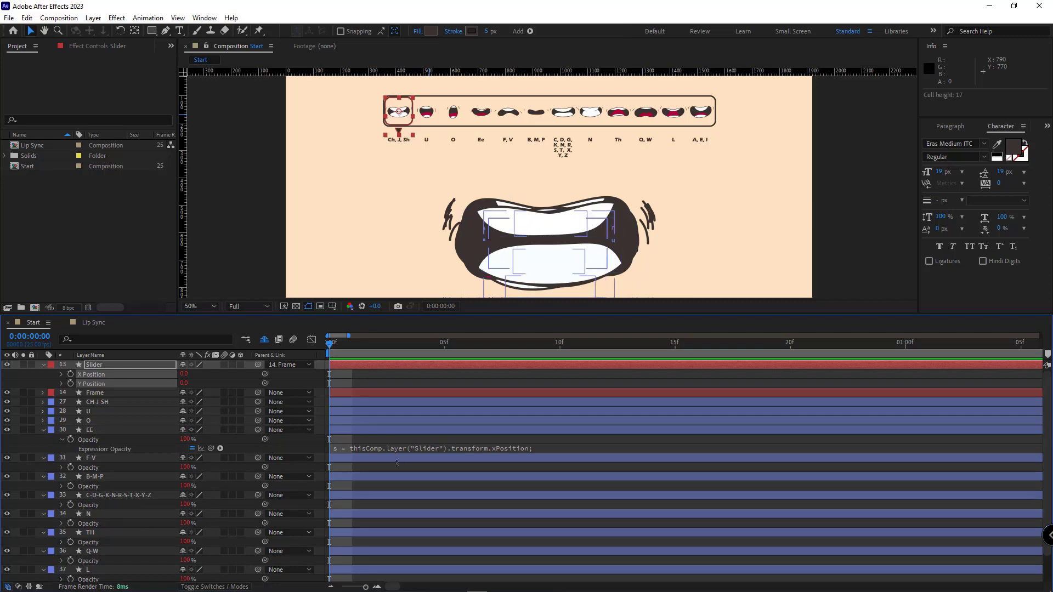
{"action": "left_click", "coordinate": [392, 449]}
{"action": "left_click", "coordinate": [390, 456]}
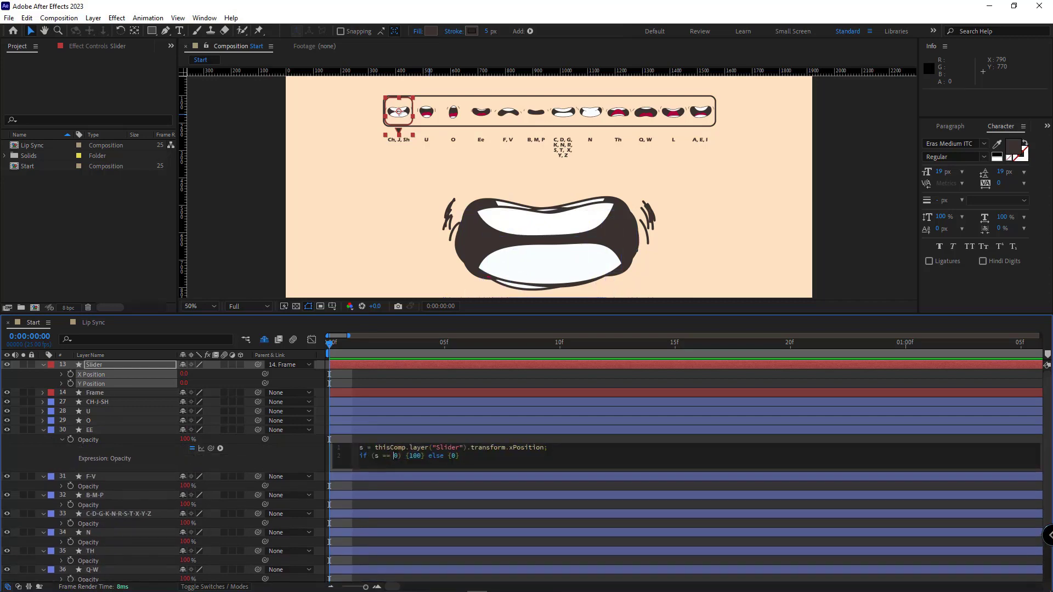
{"action": "type", "text": "30"}
{"action": "left_click", "coordinate": [103, 482]}
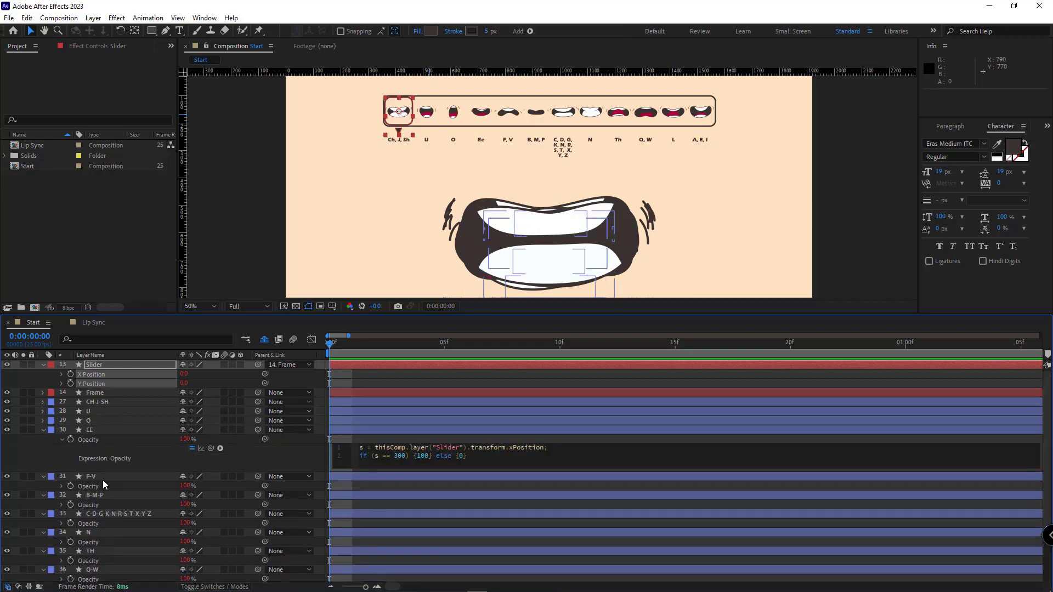
{"action": "left_click", "coordinate": [43, 429]}
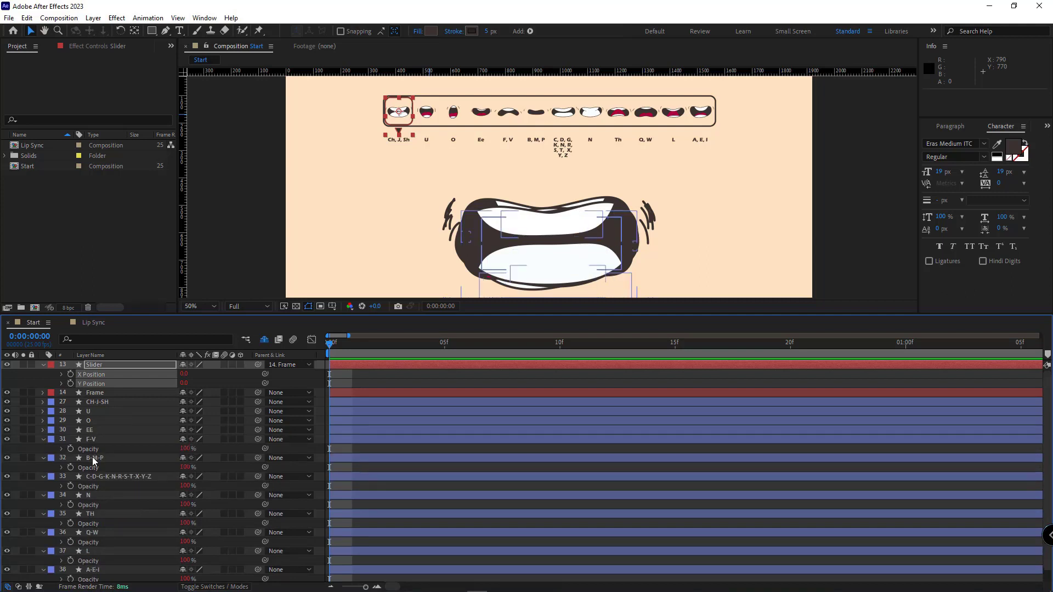
Paste and edit the compare value in layer F-V's opacity expression
{"action": "left_click", "coordinate": [59, 450]}
{"action": "type", "text": "s = thisComp.layer(\"Slider\").transform.xPosition;"}
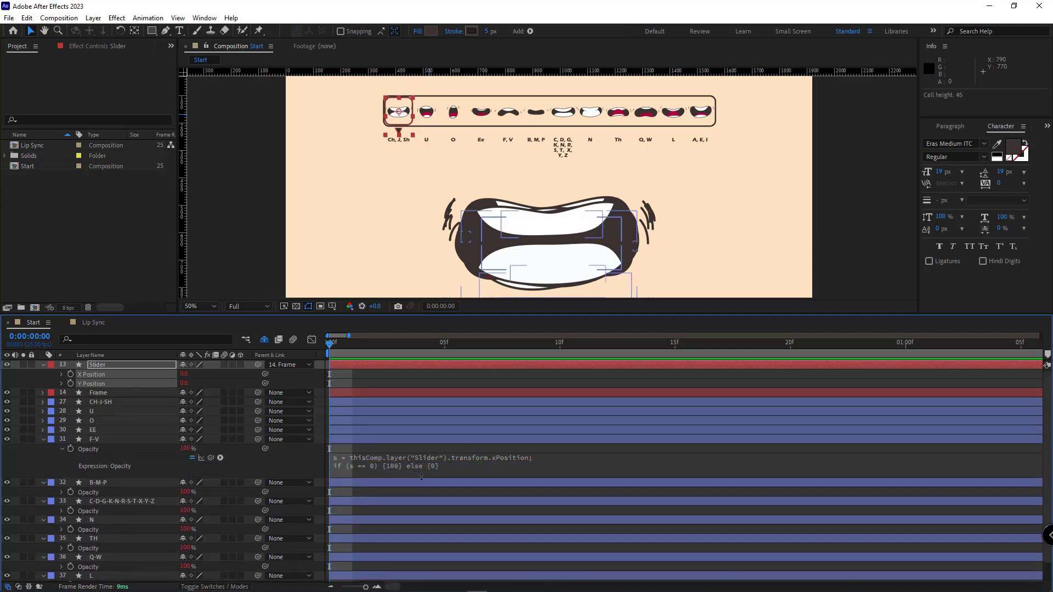
{"action": "left_click", "coordinate": [421, 476]}
{"action": "double_click", "coordinate": [395, 465]}
{"action": "type", "text": "4"}
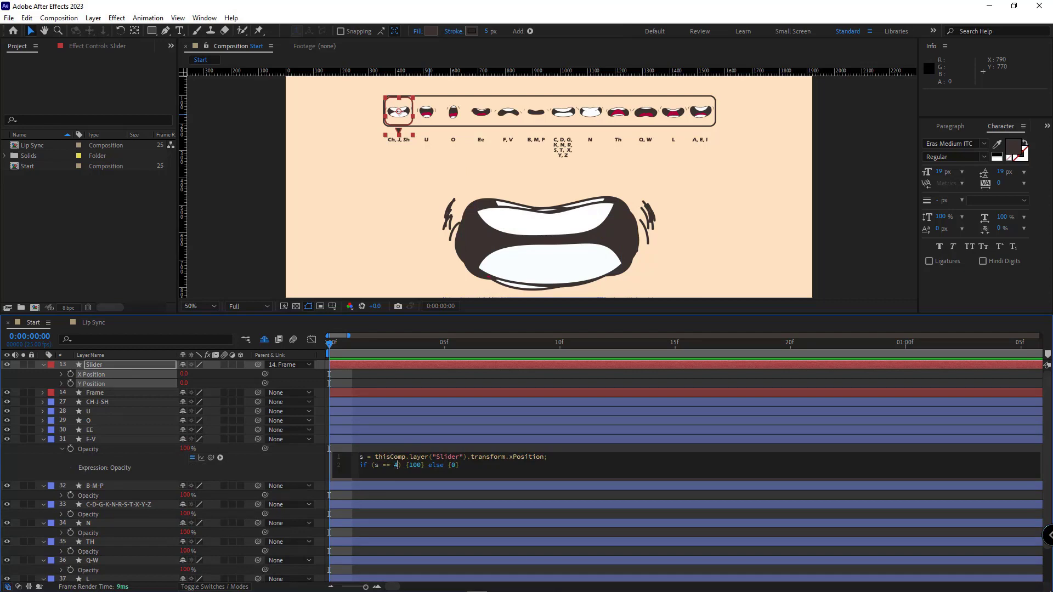
{"action": "type", "text": "00"}
{"action": "left_click", "coordinate": [109, 463]}
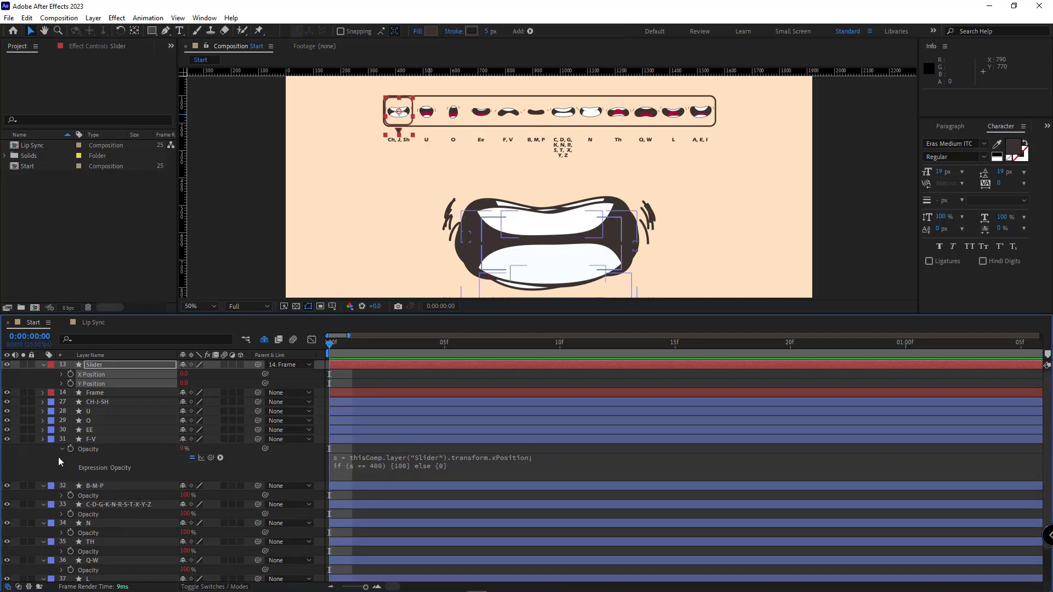
Edit the opacity expressions for B-M-P and C-D-G-K-N-R-S-T-X-Y-Z
{"action": "type", "text": "s = thisComp.layer(\"Slider\").transform.xPosition;"}
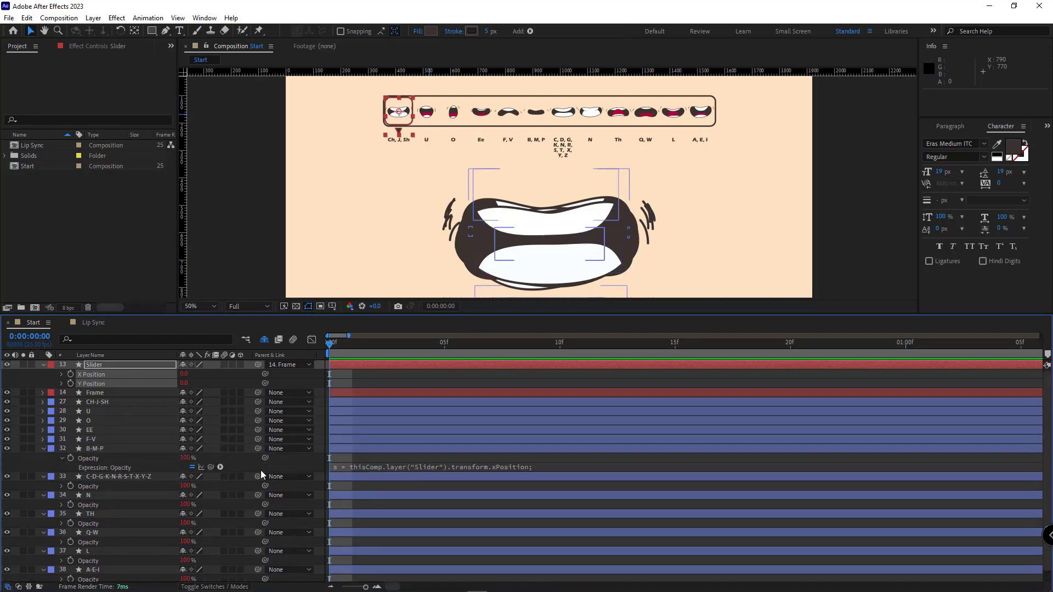
{"action": "left_click", "coordinate": [398, 482]}
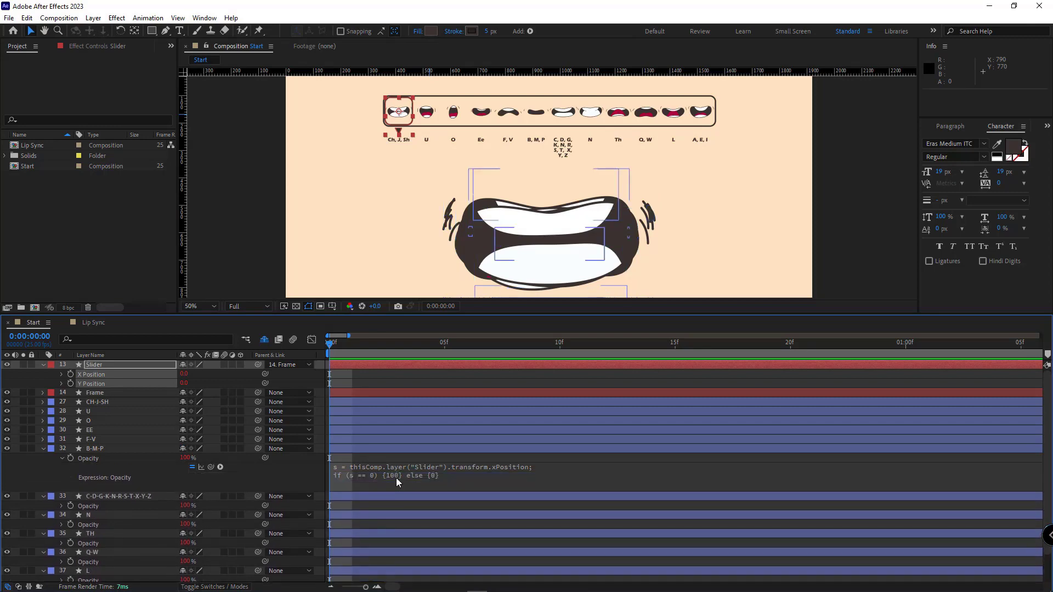
{"action": "left_click", "coordinate": [394, 475]}
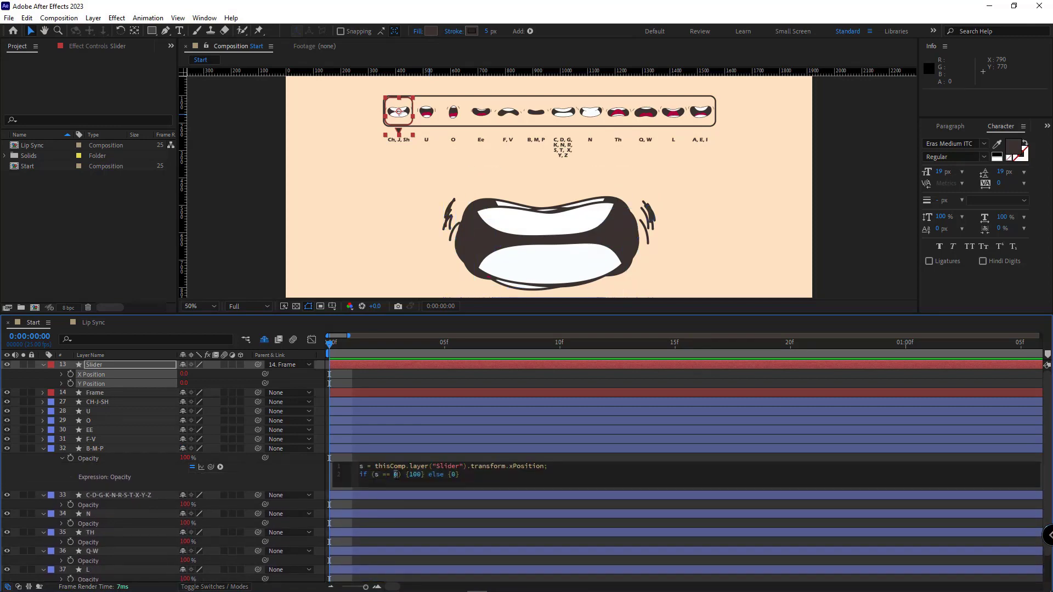
{"action": "type", "text": "50"}
{"action": "key", "text": "ctrl+v"}
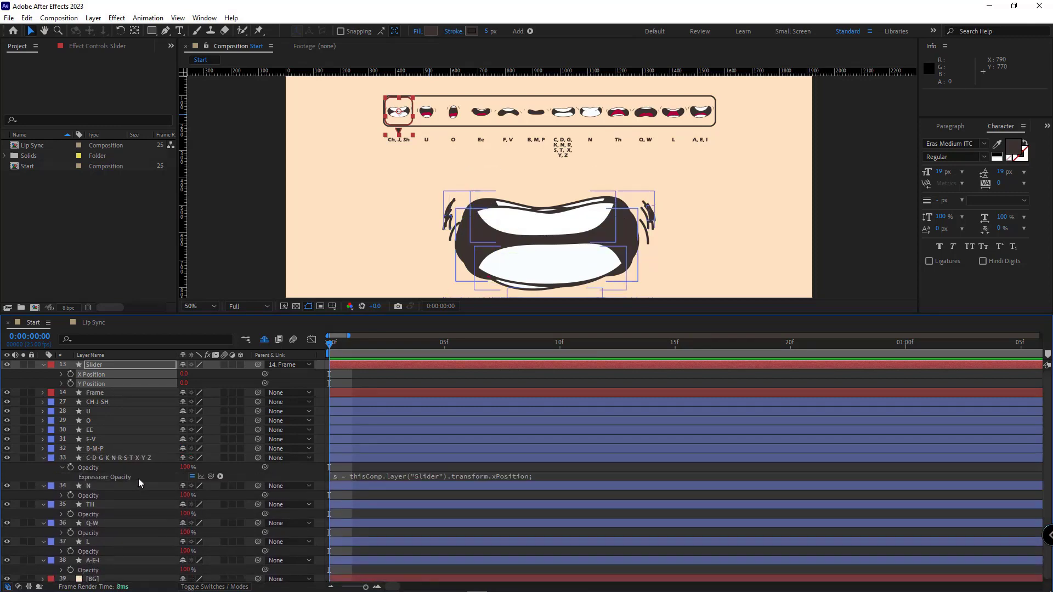
{"action": "type", "text": "600) {100} else {0"}
{"action": "key", "text": "ctrl+v"}
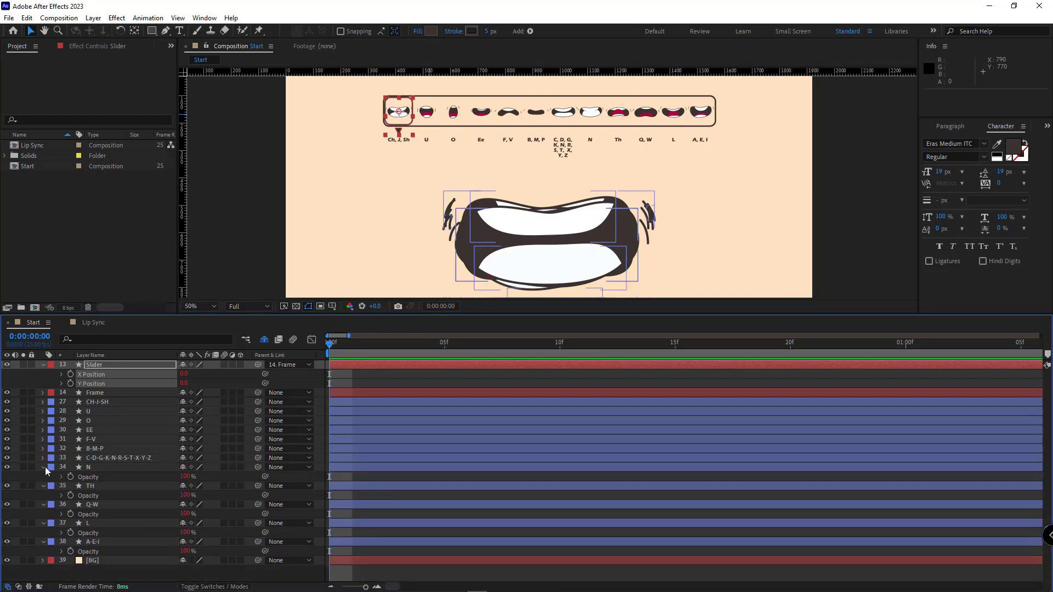
Set the compare values in the N and TH opacity expressions to 700 and 800
{"action": "left_click", "coordinate": [409, 490]}
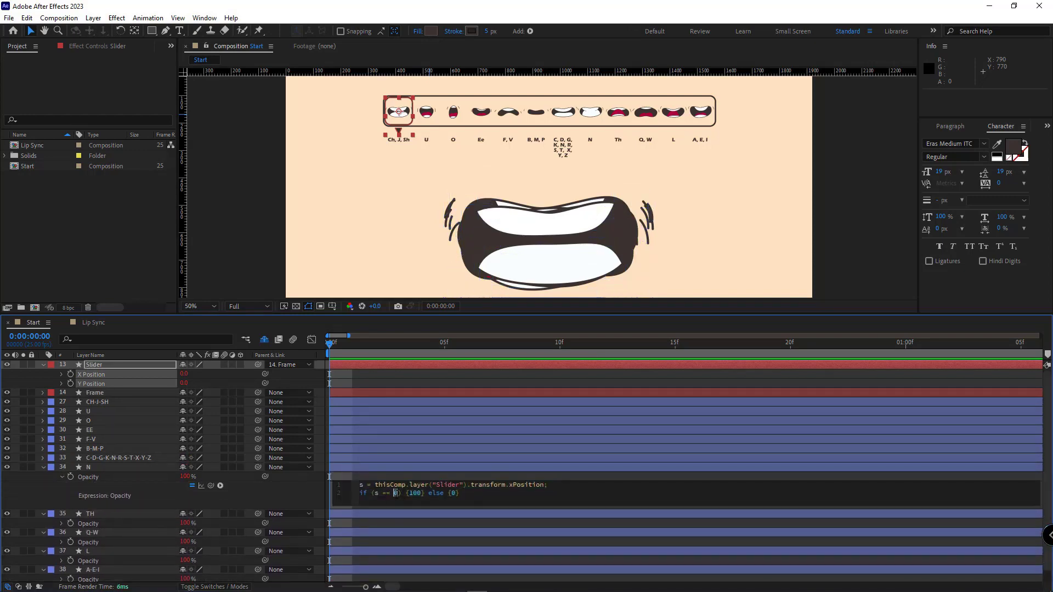
{"action": "type", "text": "70"}
{"action": "left_click", "coordinate": [97, 490]}
{"action": "type", "text": "s = thisComp.layer(\"Slider\").transform.xPosition;"}
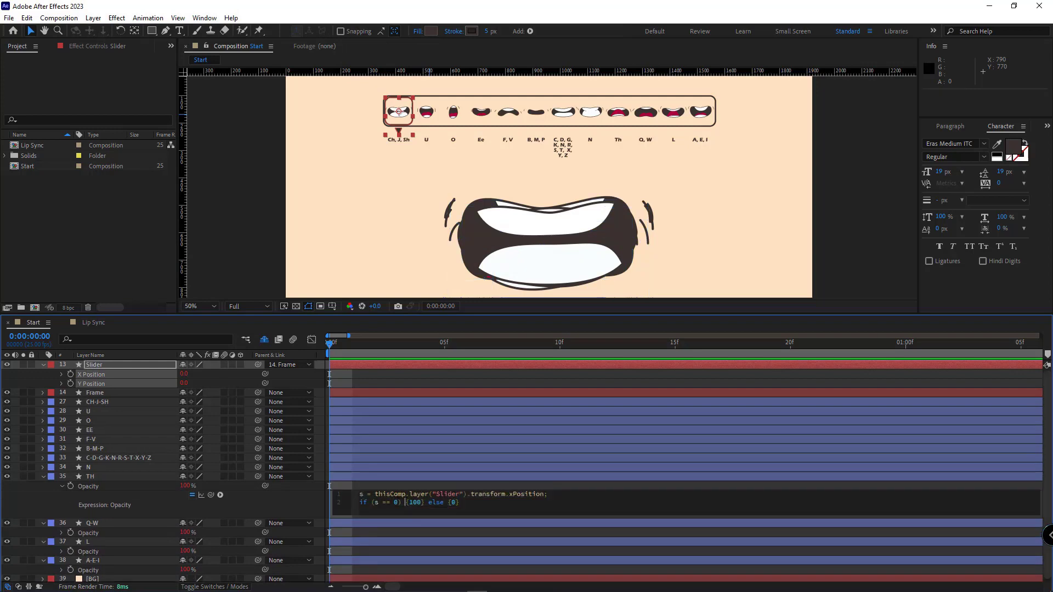
{"action": "left_click", "coordinate": [395, 502]}
{"action": "type", "text": "80"}
{"action": "left_click", "coordinate": [151, 465]}
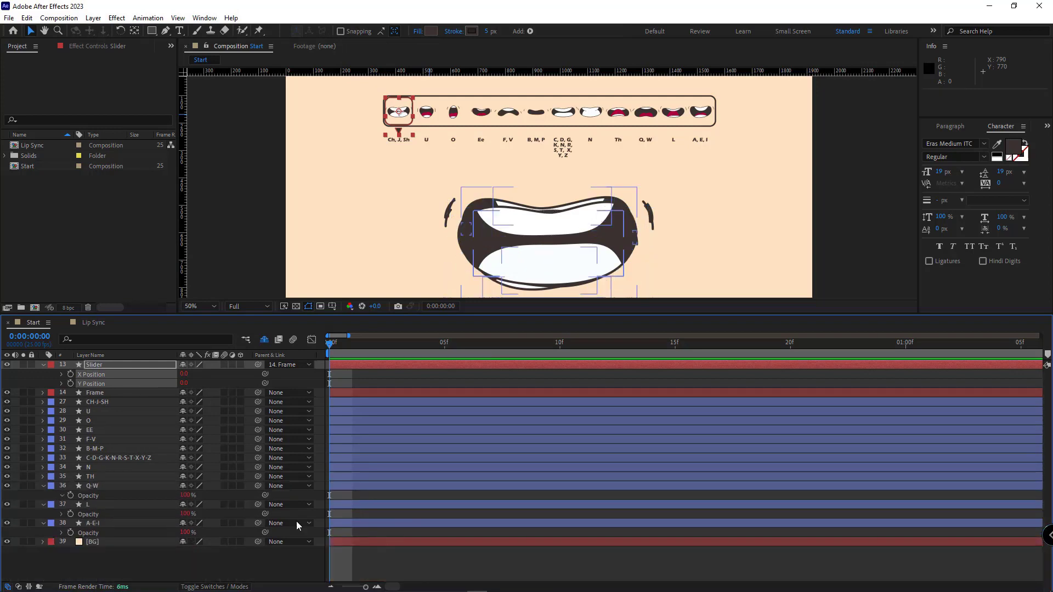
Paste the expression into Q-W's opacity with compare value 900
{"action": "left_click", "coordinate": [71, 496], "text": "alt"}
{"action": "type", "text": "s = thisComp.layer(\"Slider\").transform.xPosition; if (s == 0) {100} else {0}"}
{"action": "double_click", "coordinate": [397, 512]}
{"action": "key", "text": "BackSpace"}
{"action": "type", "text": "90"}
{"action": "left_click", "coordinate": [123, 486]}
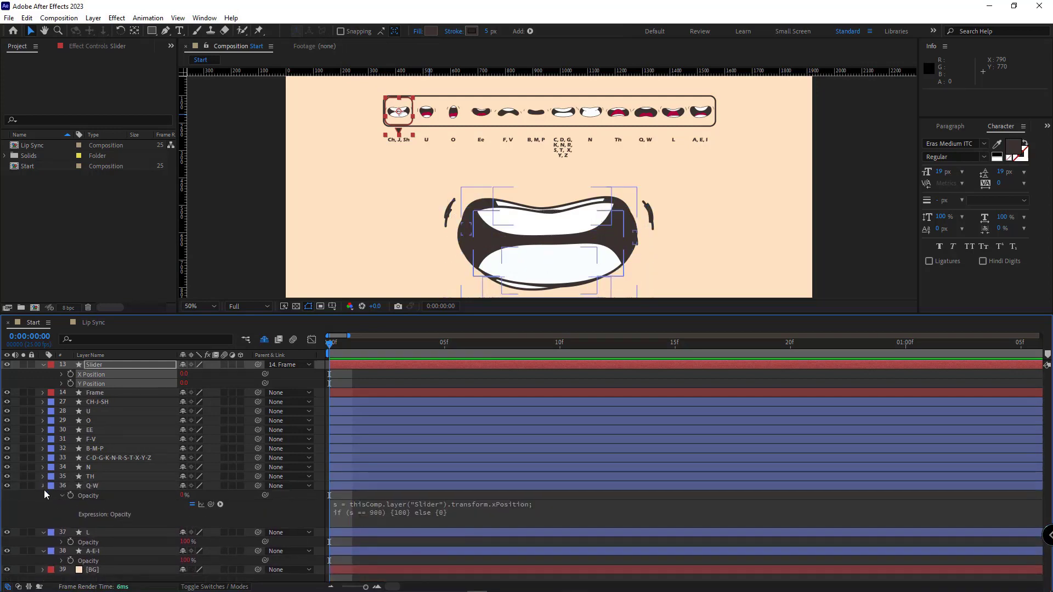
Give the L and A-E-I opacity expressions compare values 1000 and 1100
{"action": "left_click", "coordinate": [71, 504], "text": "alt"}
{"action": "type", "text": "s = thisComp.layer(\"Slider\").transform.xPosition; if (s == 0) {100} else {0}"}
{"action": "double_click", "coordinate": [396, 522]}
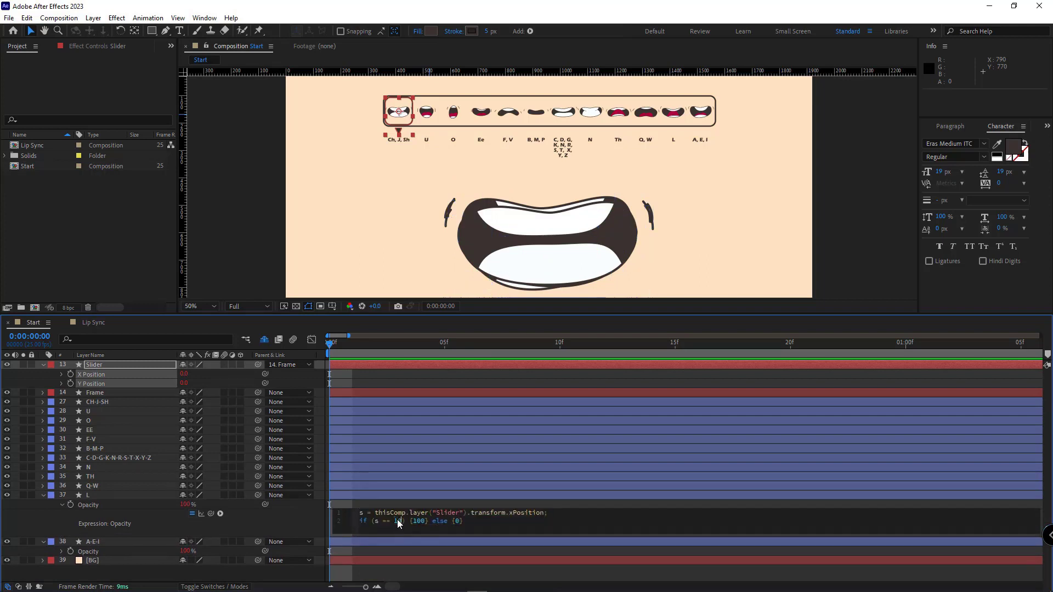
{"action": "type", "text": "1000"}
{"action": "left_click", "coordinate": [154, 535]}
{"action": "left_click", "coordinate": [71, 551], "text": "alt"}
{"action": "key", "text": "ctrl+v"}
{"action": "double_click", "coordinate": [401, 567]}
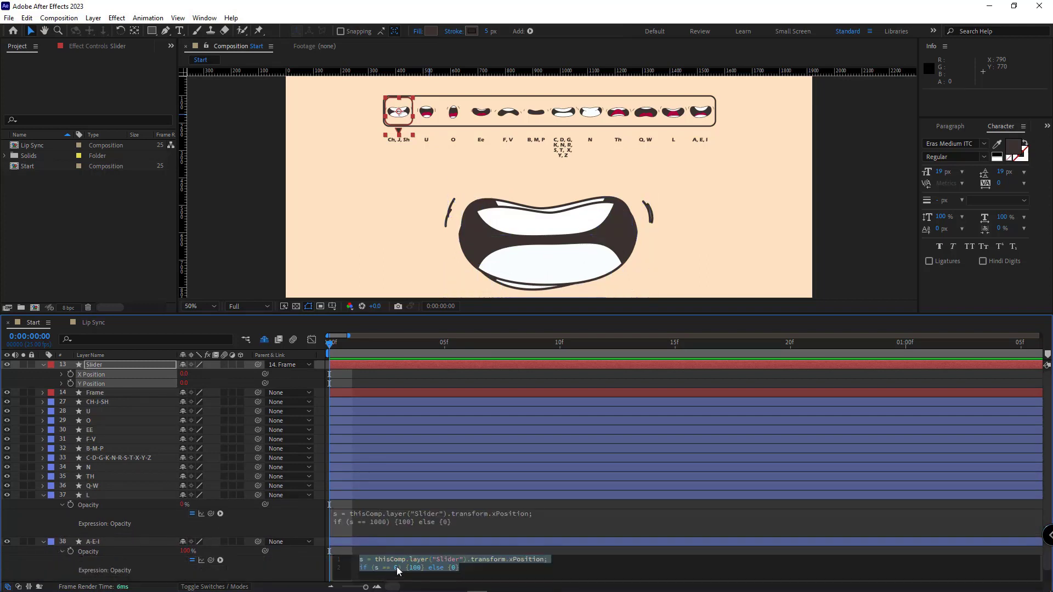
{"action": "type", "text": "1100"}
{"action": "left_click", "coordinate": [282, 569]}
{"action": "left_click", "coordinate": [43, 495]}
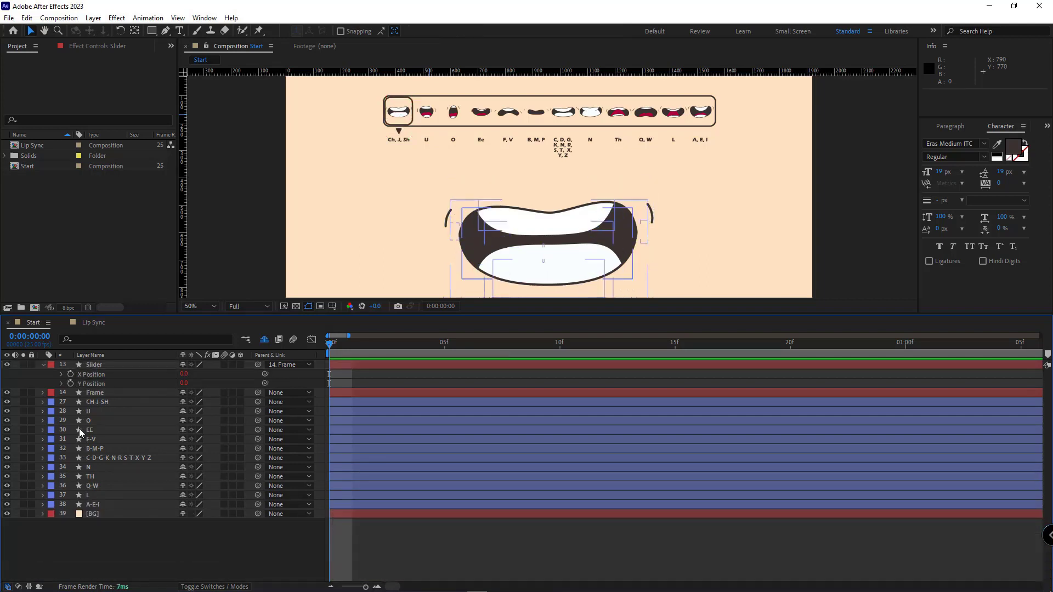
Set the viewer magnification to Fit and enlarge the Composition panel
{"action": "left_click", "coordinate": [94, 364]}
{"action": "left_click", "coordinate": [194, 311]}
{"action": "left_click", "coordinate": [205, 448]}
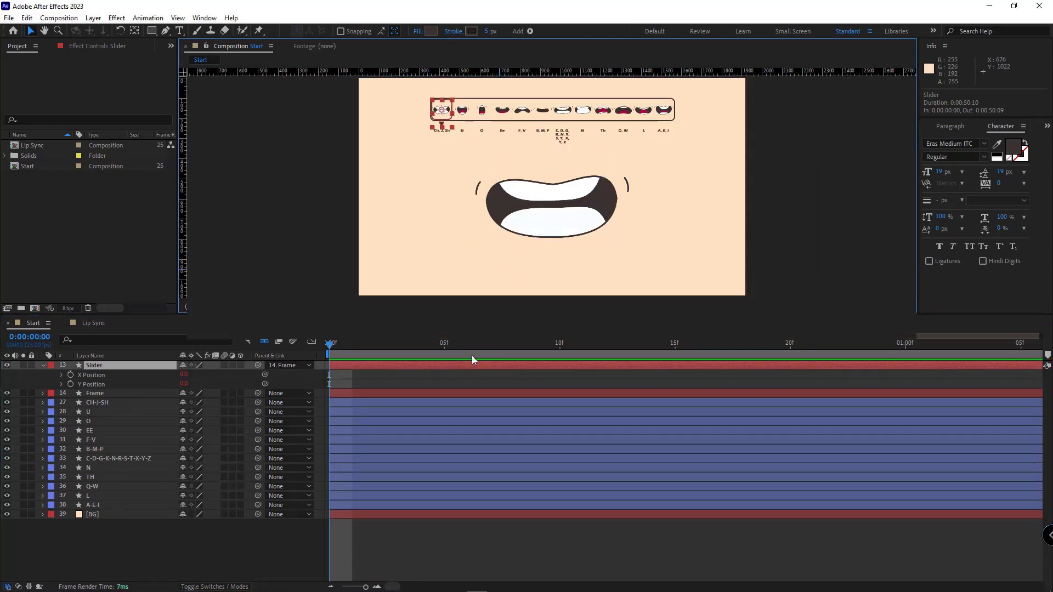
{"action": "left_click_drag", "start_coordinate": [470, 316], "coordinate": [470, 371]}
Drag the slider box across N, Ee and Ch, J, Sh to test the mouth swap
{"action": "mouse_move", "coordinate": [407, 124]}
{"action": "left_mouse_down"}
{"action": "mouse_move", "coordinate": [682, 123]}
{"action": "mouse_move", "coordinate": [590, 123]}
{"action": "left_mouse_up"}
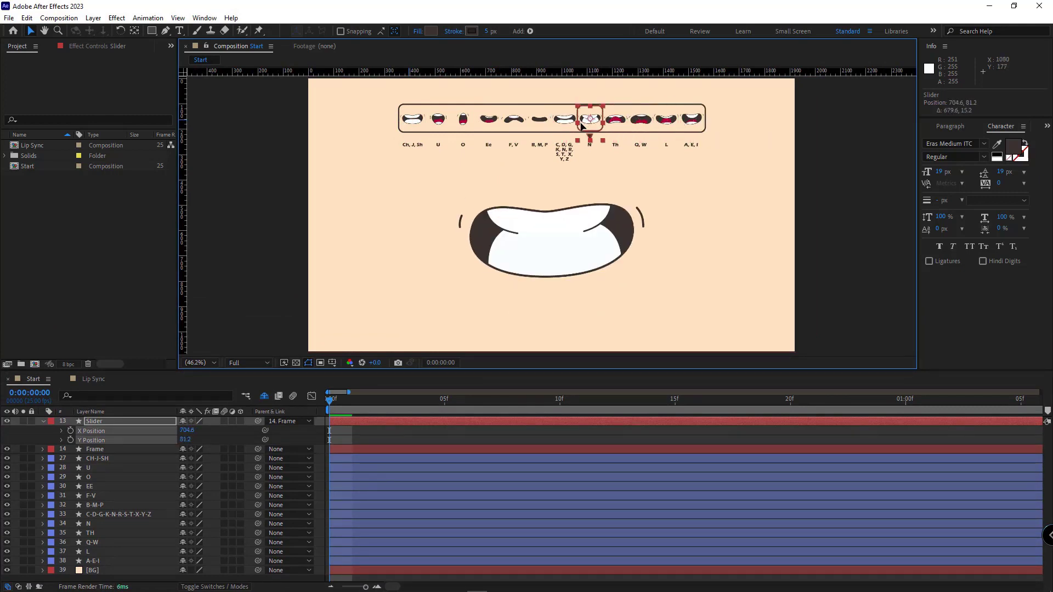
{"action": "left_click_drag", "start_coordinate": [594, 120], "coordinate": [434, 127]}
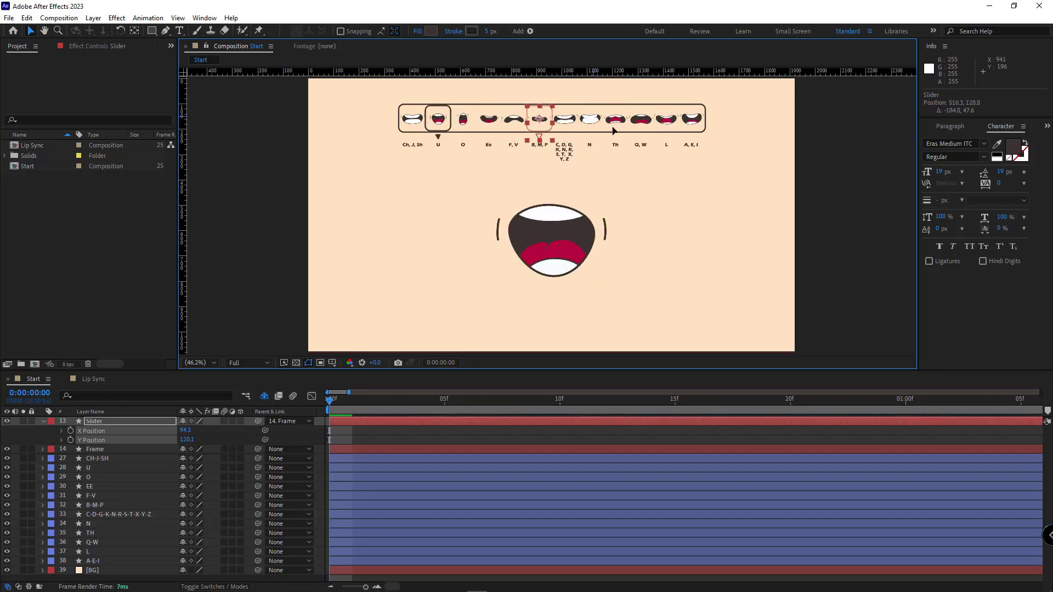
{"action": "mouse_move", "coordinate": [613, 129]}
{"action": "left_mouse_down"}
{"action": "mouse_move", "coordinate": [622, 123]}
{"action": "mouse_move", "coordinate": [409, 124]}
{"action": "left_mouse_up"}
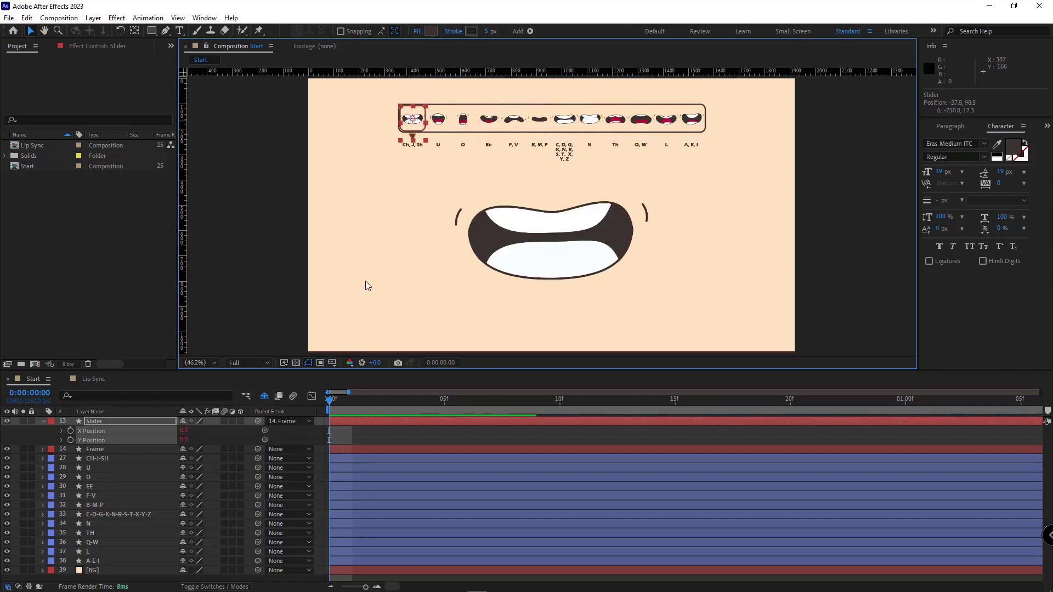
Keyframe the slider's X position: Ee at frame 5, the long consonant pose at frame 10
{"action": "left_click", "coordinate": [71, 429]}
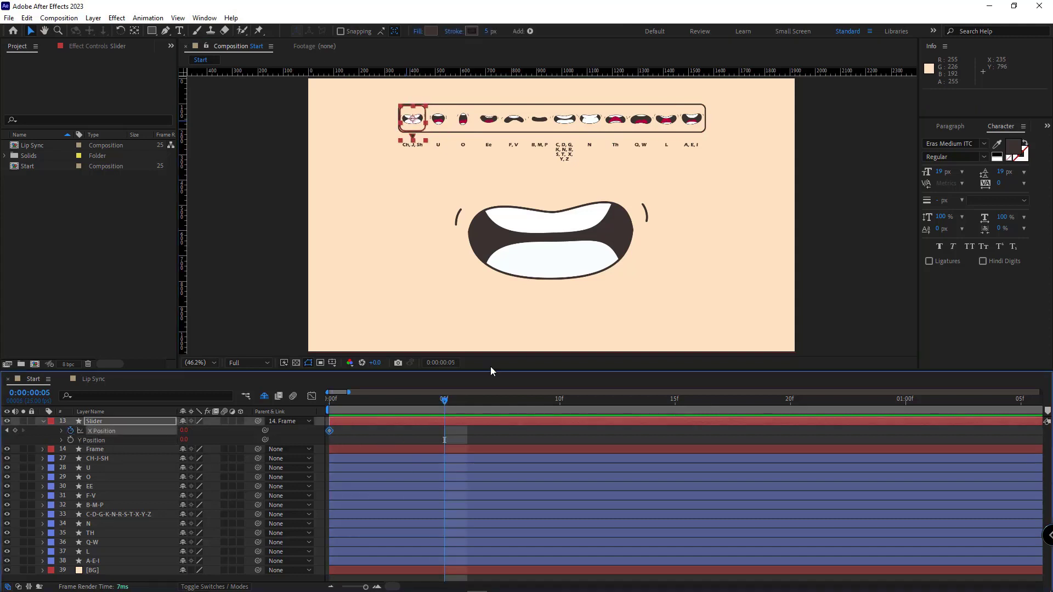
{"action": "left_click_drag", "start_coordinate": [413, 119], "coordinate": [489, 120]}
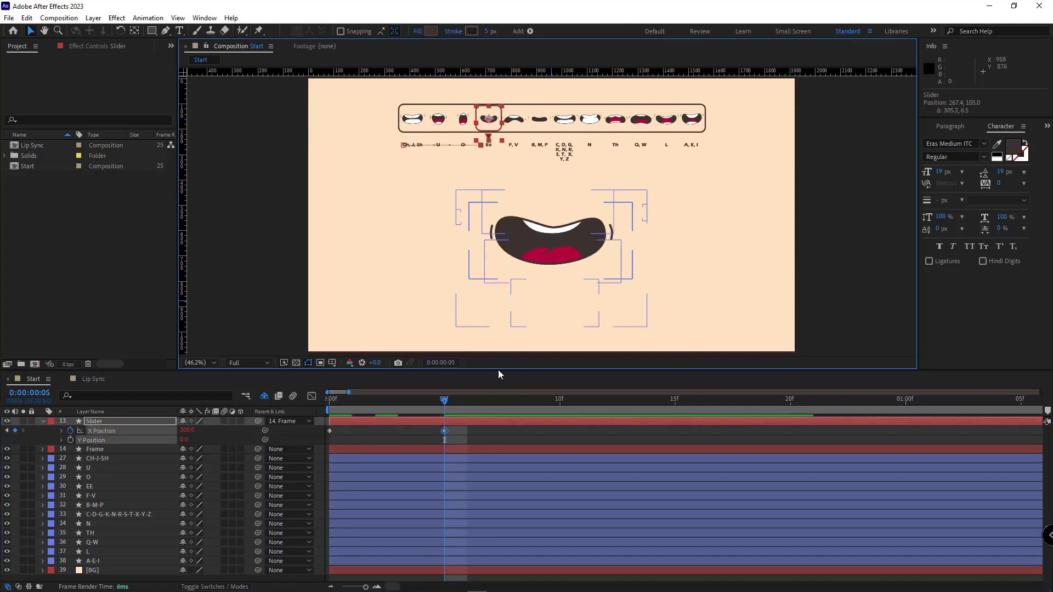
{"action": "left_click_drag", "start_coordinate": [444, 403], "coordinate": [560, 403]}
{"action": "left_click_drag", "start_coordinate": [488, 119], "coordinate": [564, 119]}
Convert all X Position keyframes to hold keyframes and preview from the start
{"action": "left_click_drag", "start_coordinate": [570, 433], "coordinate": [332, 434]}
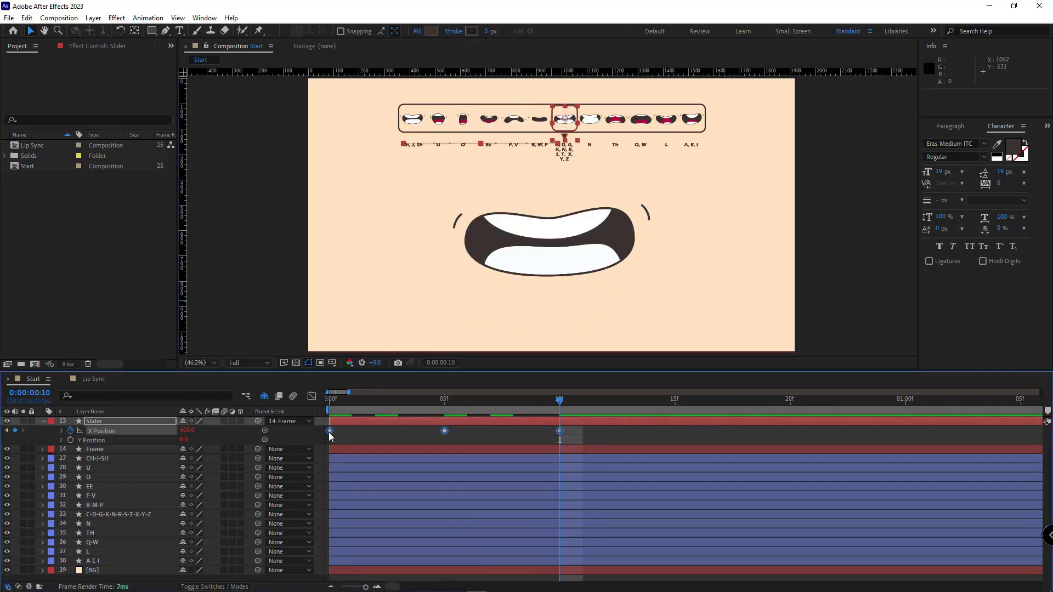
{"action": "right_click", "coordinate": [332, 431]}
{"action": "left_click", "coordinate": [380, 375]}
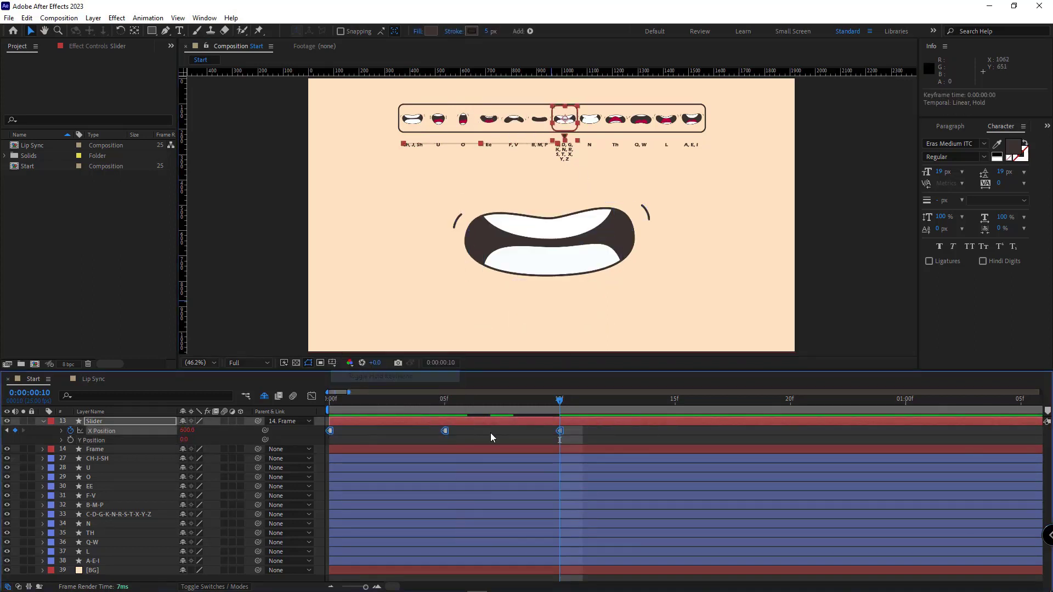
{"action": "left_click", "coordinate": [518, 423]}
{"action": "key", "text": "Home"}
{"action": "key", "text": "space"}
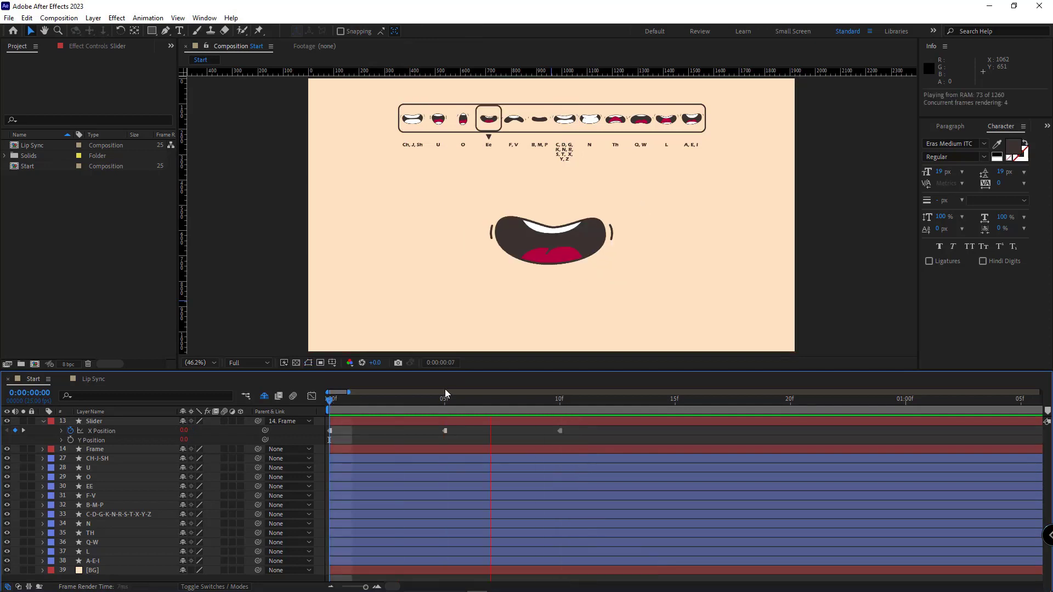
Add slider keyframes for L at frame 20 and F, V at 1:05
{"action": "key", "text": "minus"}
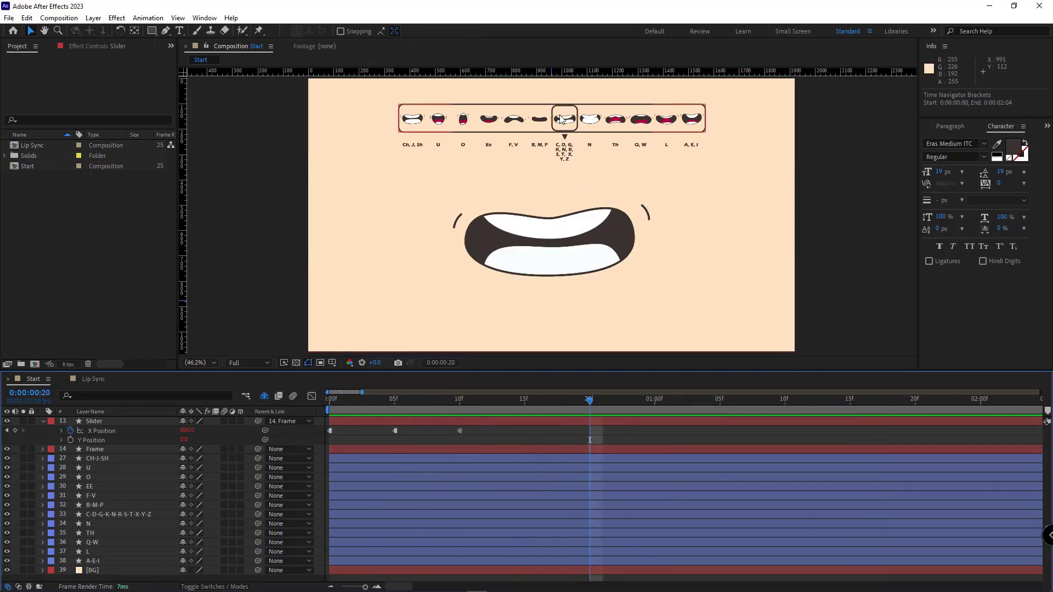
{"action": "left_click_drag", "start_coordinate": [560, 119], "coordinate": [668, 121]}
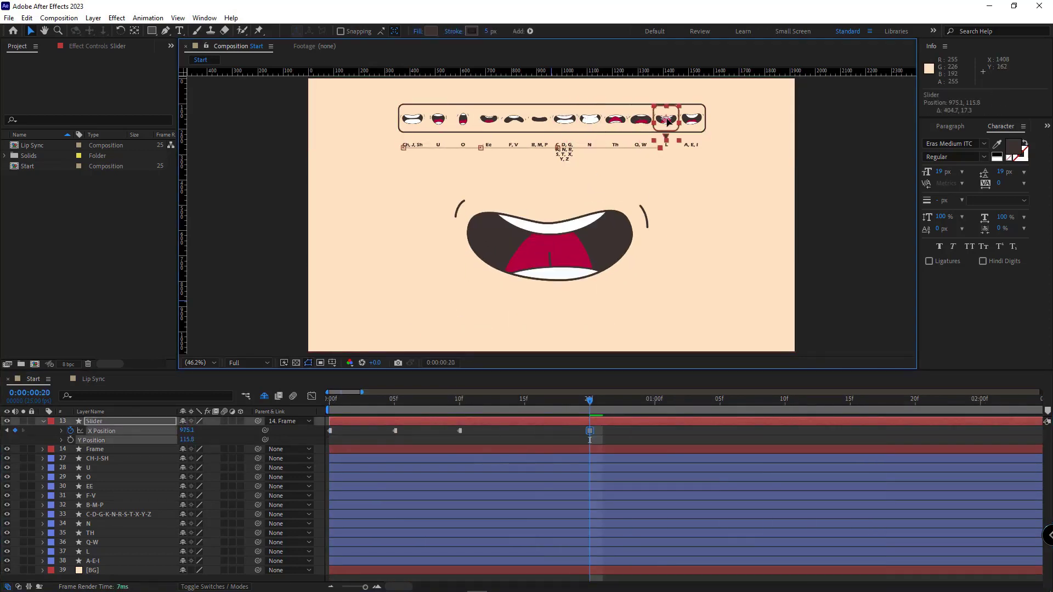
{"action": "left_click", "coordinate": [589, 434]}
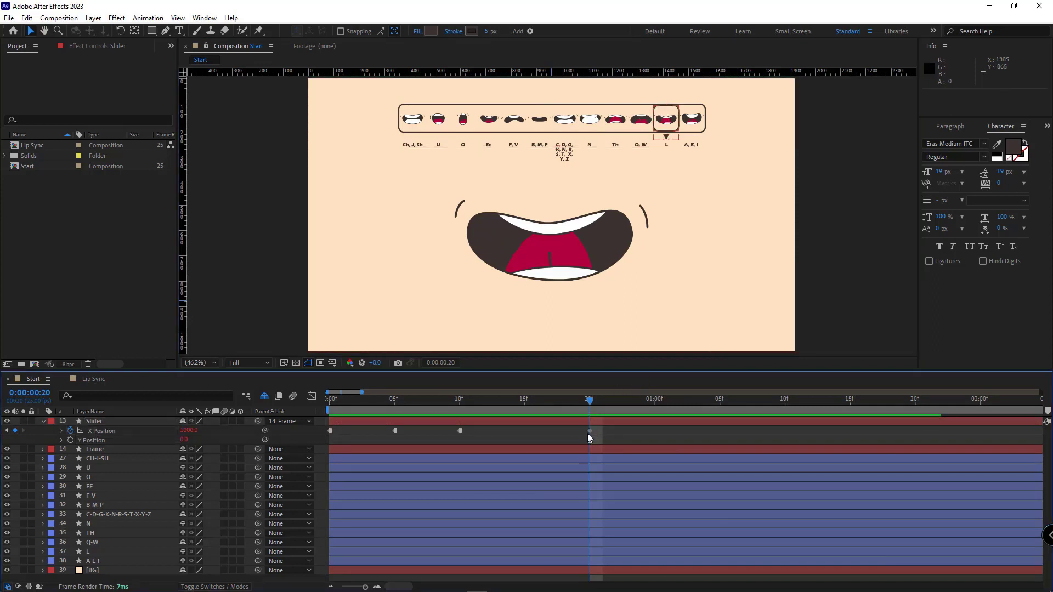
{"action": "left_click", "coordinate": [486, 400]}
{"action": "left_click", "coordinate": [719, 401]}
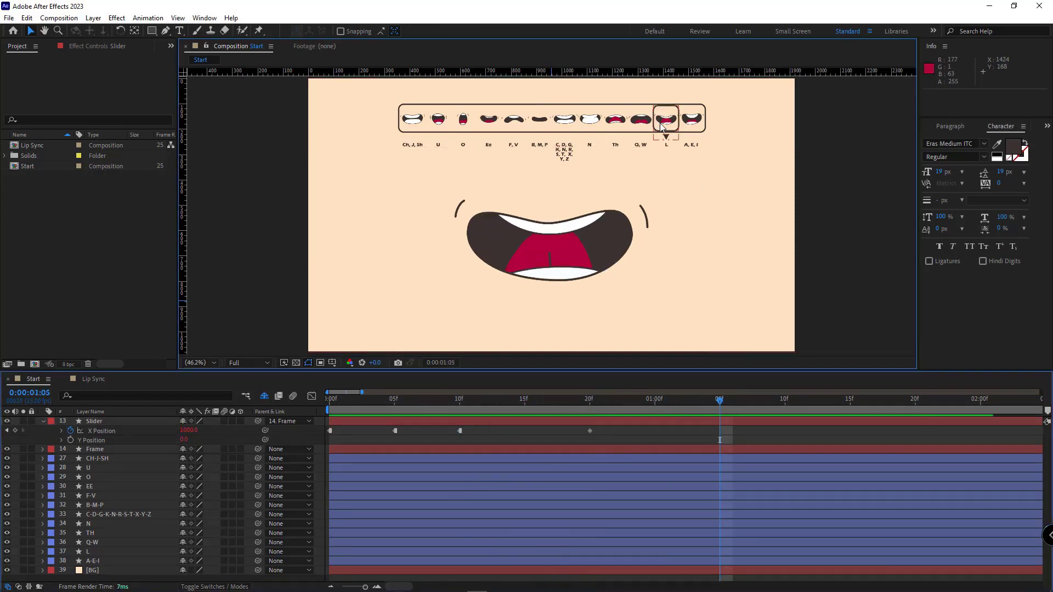
{"action": "left_click_drag", "start_coordinate": [667, 120], "coordinate": [516, 123]}
Scrub the timeline to review the mouth pose changes
{"action": "left_click_drag", "start_coordinate": [593, 404], "coordinate": [610, 405]}
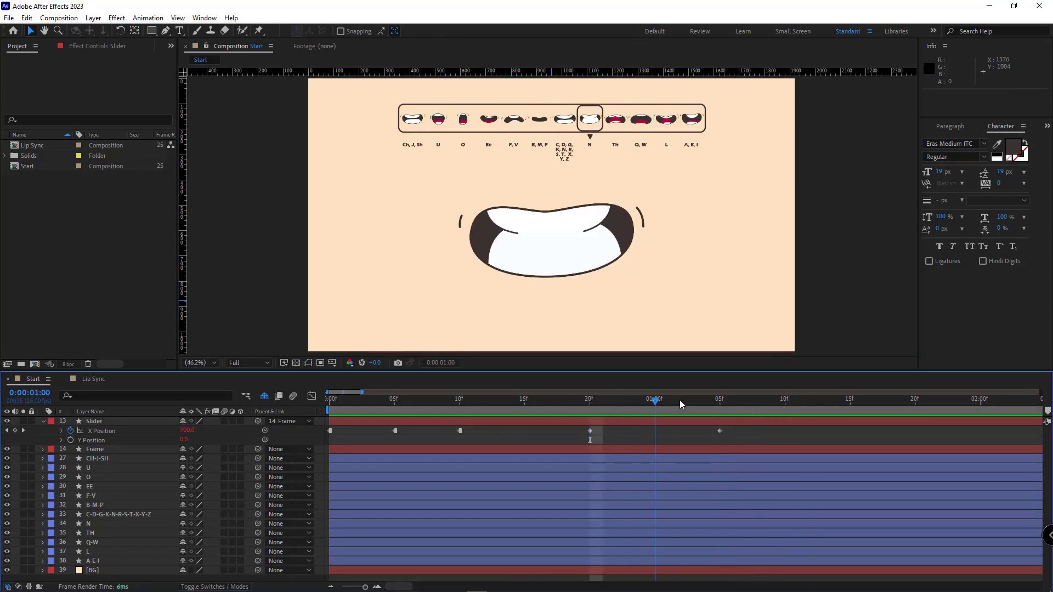
{"action": "mouse_move", "coordinate": [636, 401]}
{"action": "left_mouse_down"}
{"action": "mouse_move", "coordinate": [616, 402]}
{"action": "mouse_move", "coordinate": [687, 411]}
{"action": "left_mouse_up"}
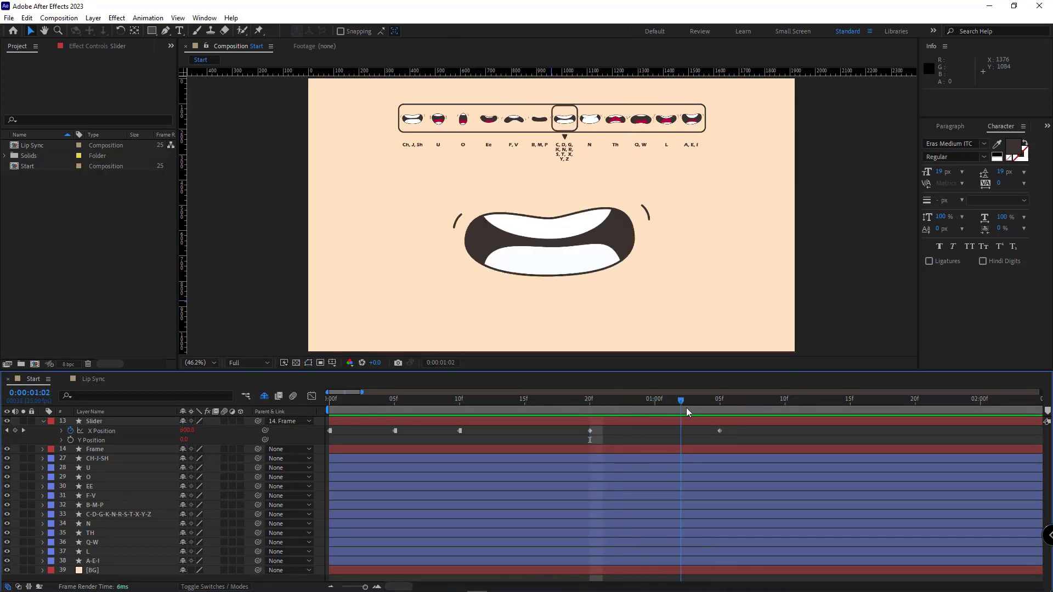
{"action": "left_click_drag", "start_coordinate": [611, 413], "coordinate": [592, 412]}
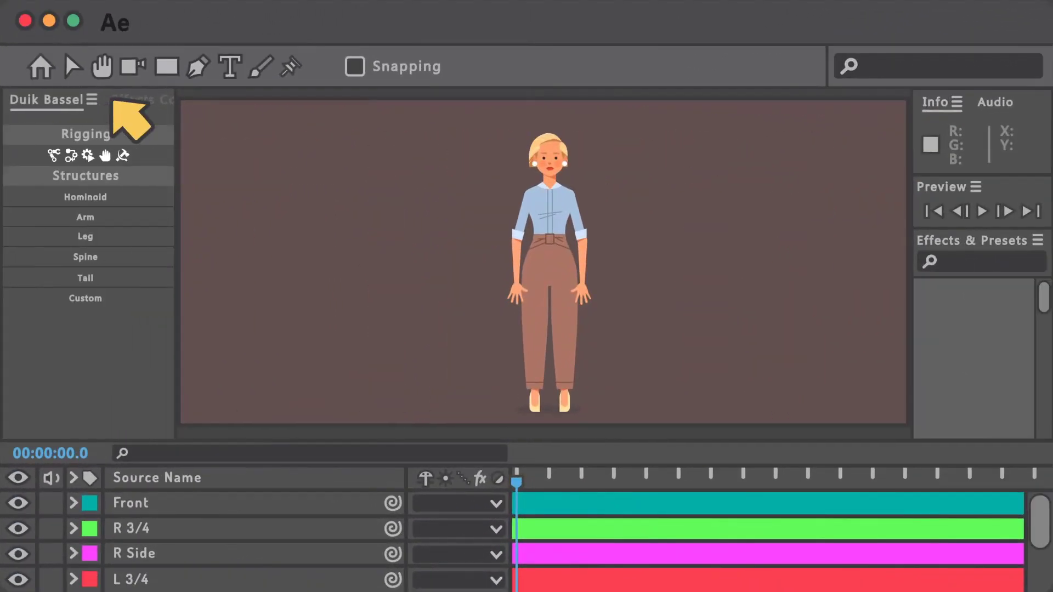
Auto-rig the standing character with Link & Constraints, then raise its right leg and spread its arms
{"action": "left_click", "coordinate": [77, 157]}
{"action": "left_click", "coordinate": [103, 197]}
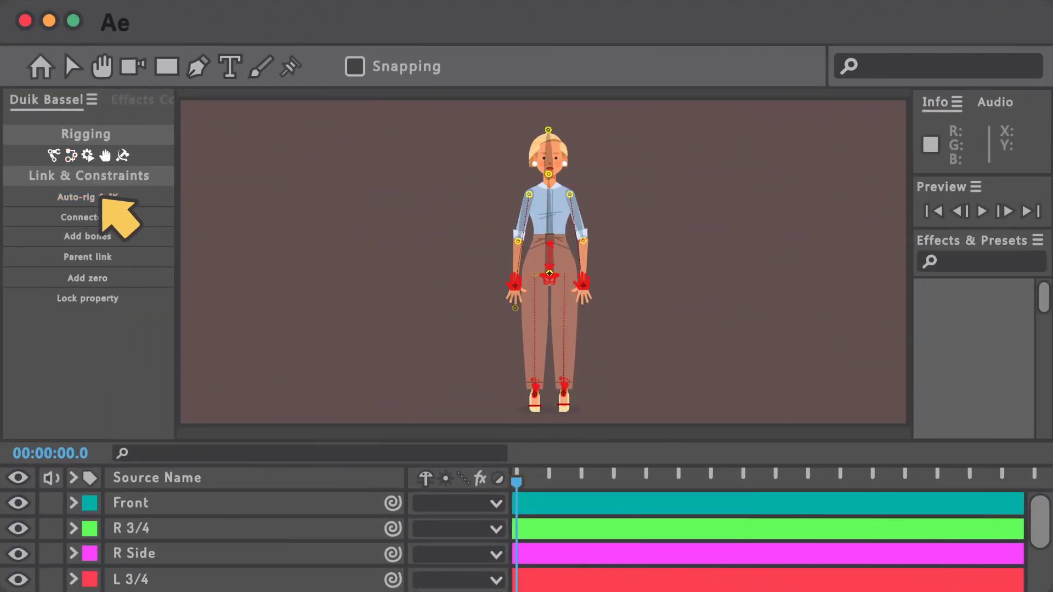
{"action": "mouse_move", "coordinate": [564, 393]}
{"action": "left_mouse_down"}
{"action": "mouse_move", "coordinate": [601, 357]}
{"action": "mouse_move", "coordinate": [623, 255]}
{"action": "mouse_move", "coordinate": [642, 235]}
{"action": "left_mouse_up"}
{"action": "left_click_drag", "start_coordinate": [514, 284], "coordinate": [480, 263]}
Turn the character's body sideways, lower the leg and bring the hands toward the hips
{"action": "left_click", "coordinate": [141, 100]}
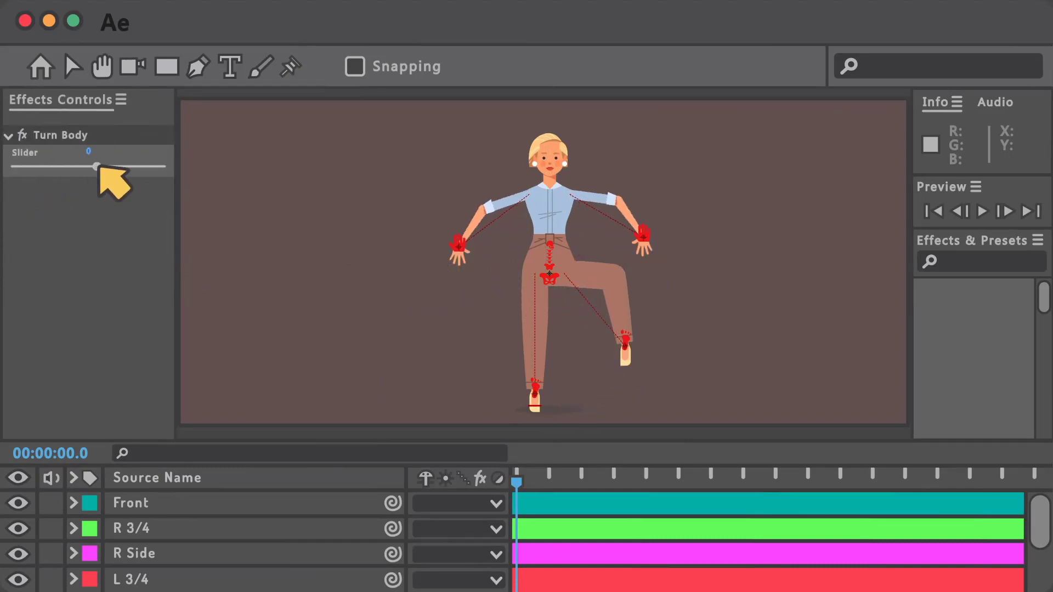
{"action": "mouse_move", "coordinate": [99, 167]}
{"action": "left_mouse_down"}
{"action": "mouse_move", "coordinate": [165, 169]}
{"action": "mouse_move", "coordinate": [49, 167]}
{"action": "left_mouse_up"}
{"action": "left_click_drag", "start_coordinate": [634, 333], "coordinate": [554, 387]}
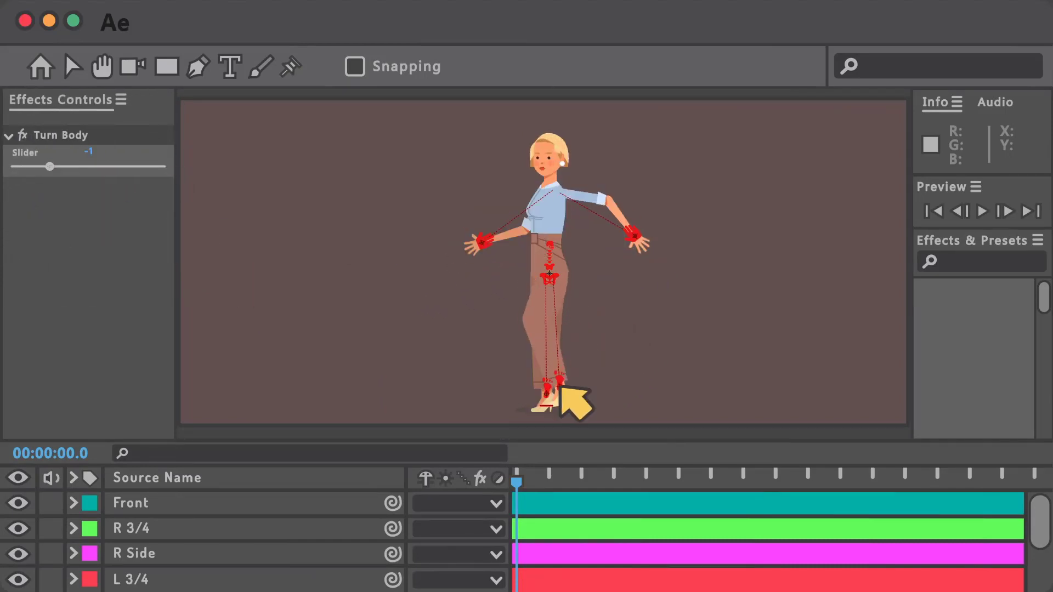
{"action": "left_click_drag", "start_coordinate": [482, 240], "coordinate": [548, 284]}
{"action": "left_click_drag", "start_coordinate": [646, 239], "coordinate": [561, 280]}
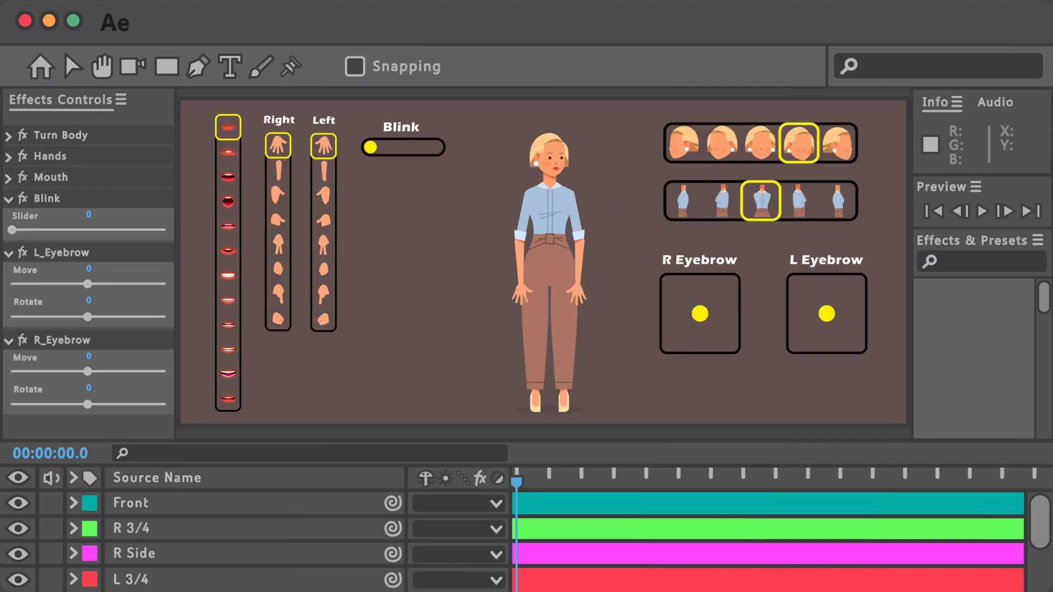